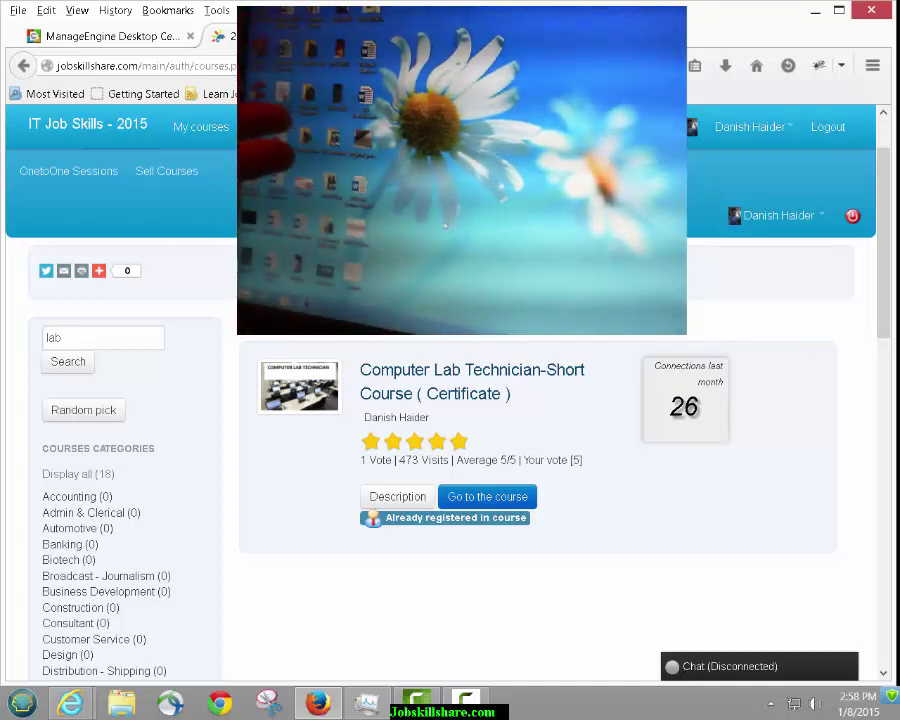
- Switch to the ManageEngine Desktop Central console and view the service control options of its background tray program
{"action": "left_click", "coordinate": [100, 36]}
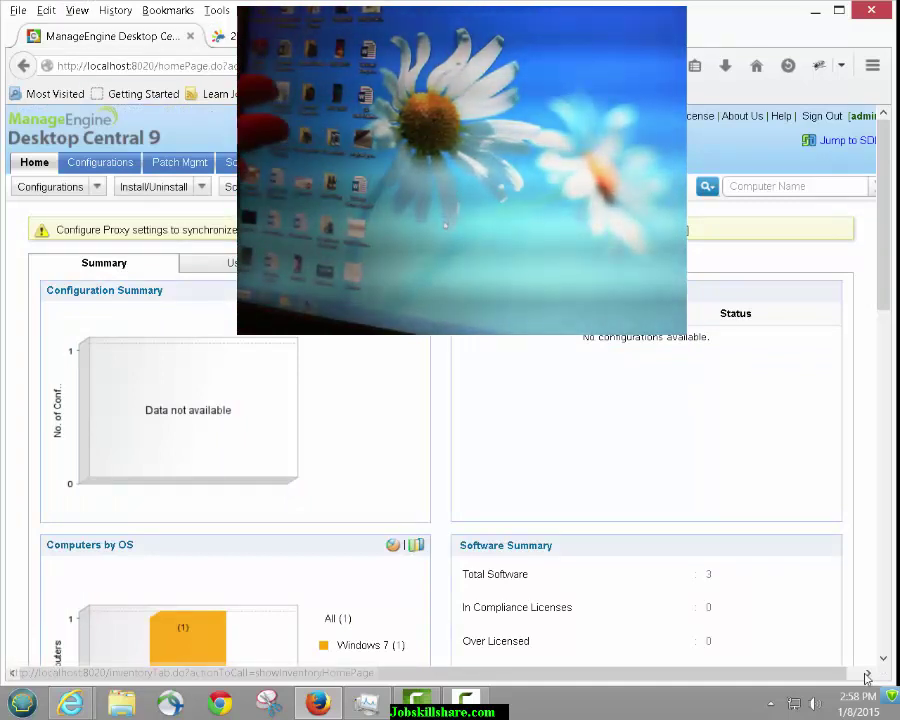
{"action": "left_click", "coordinate": [770, 703]}
{"action": "right_click", "coordinate": [757, 624]}
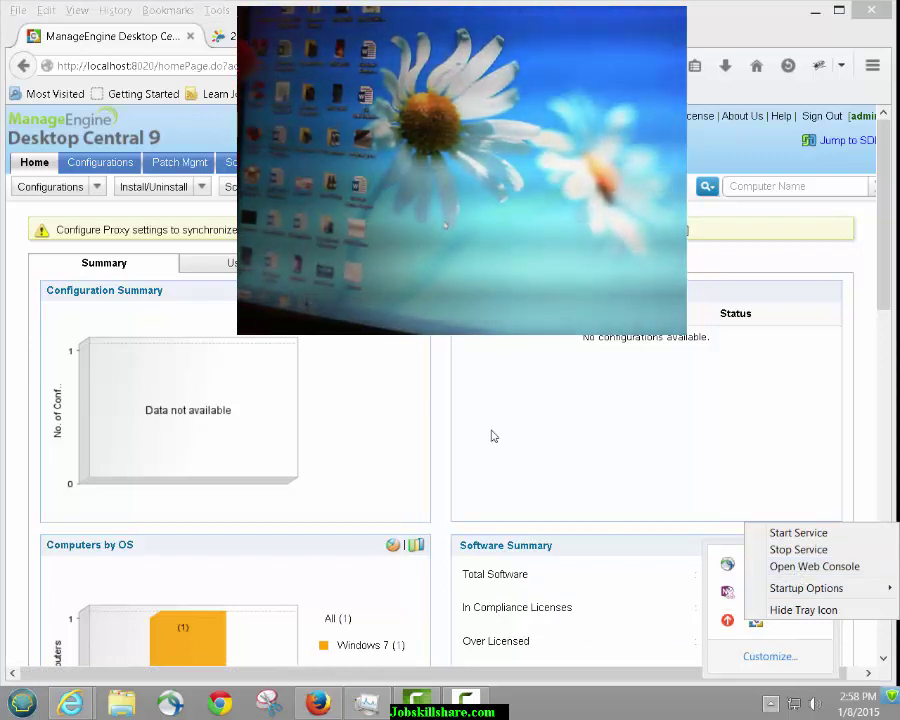
{"action": "left_click", "coordinate": [313, 410]}
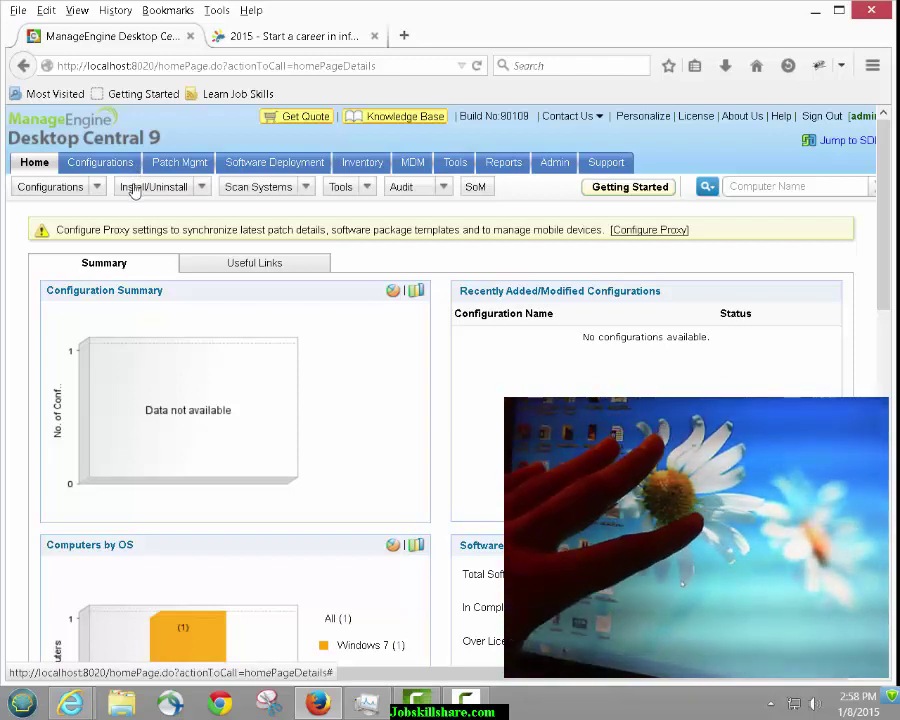
- Go to the Install Agent stage of the Software Deployment workflow to reach the Add Computers page
{"action": "left_click", "coordinate": [280, 165]}
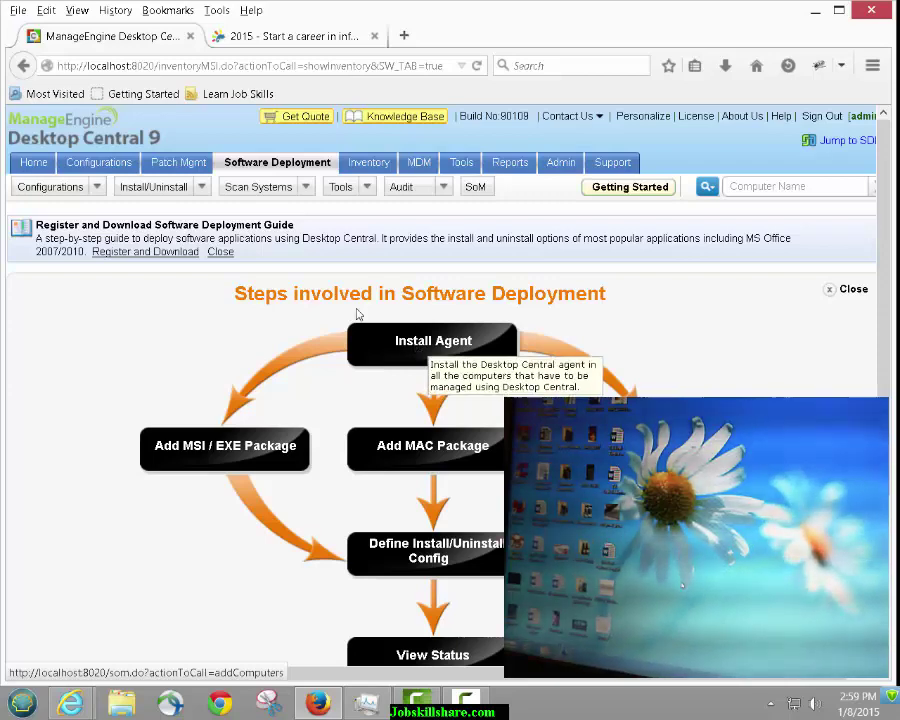
{"action": "left_click", "coordinate": [383, 168]}
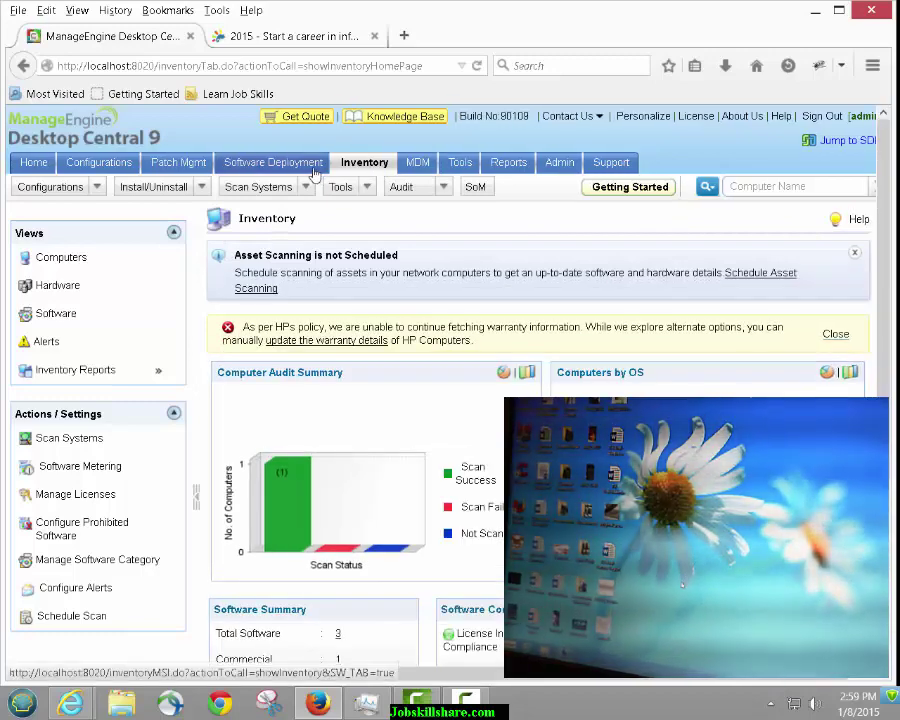
{"action": "left_click", "coordinate": [313, 170]}
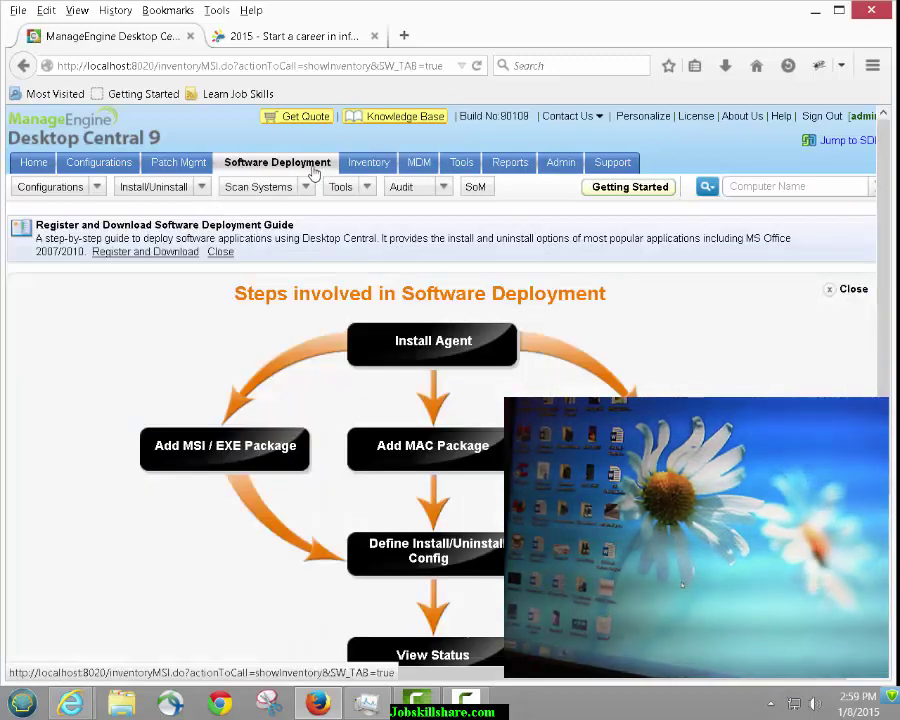
{"action": "left_click", "coordinate": [421, 347]}
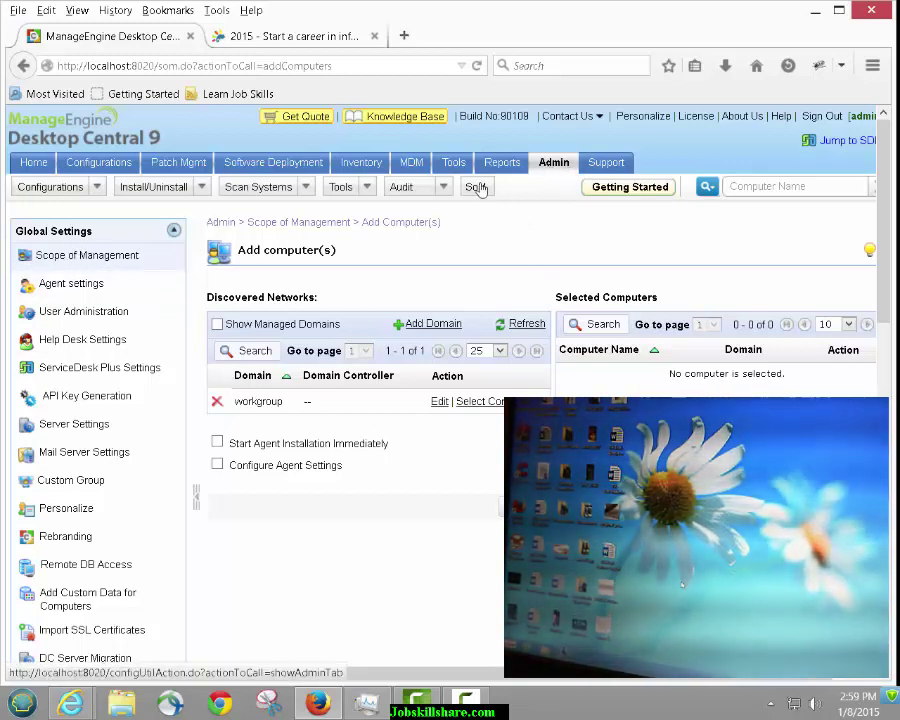
- Open Scope of Management and examine the managed computers list and its agent installation details
{"action": "left_click", "coordinate": [88, 254]}
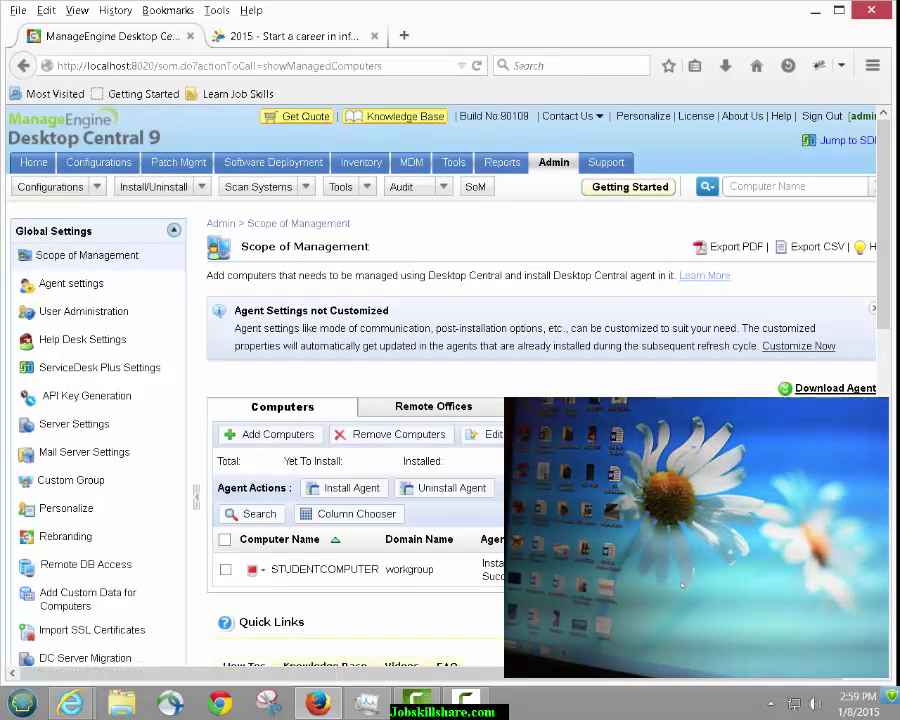
{"action": "left_click_drag", "start_coordinate": [465, 670], "coordinate": [526, 676]}
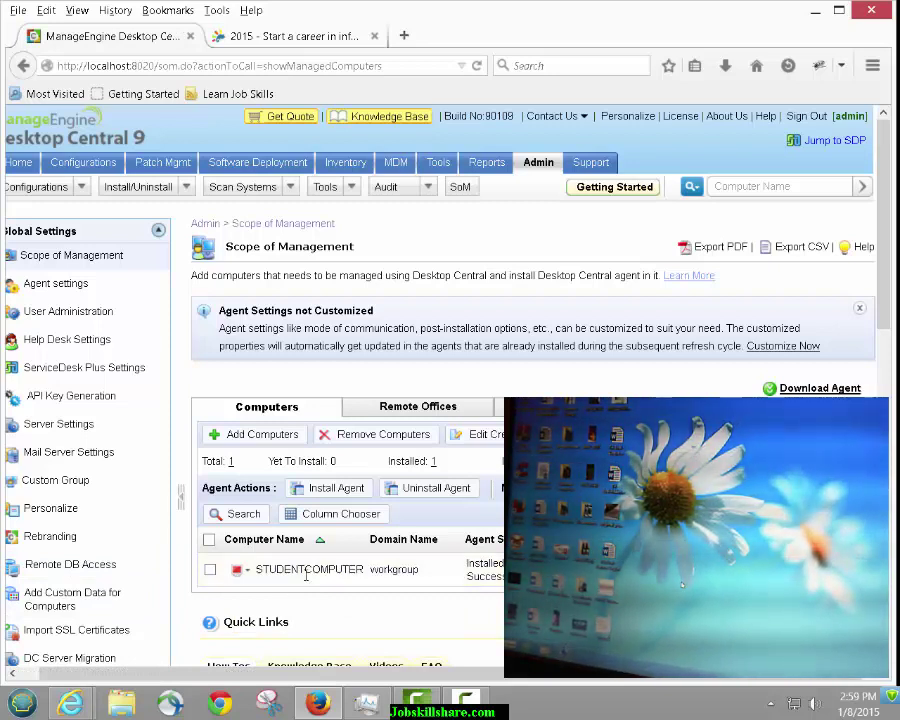
{"action": "mouse_move", "coordinate": [238, 578]}
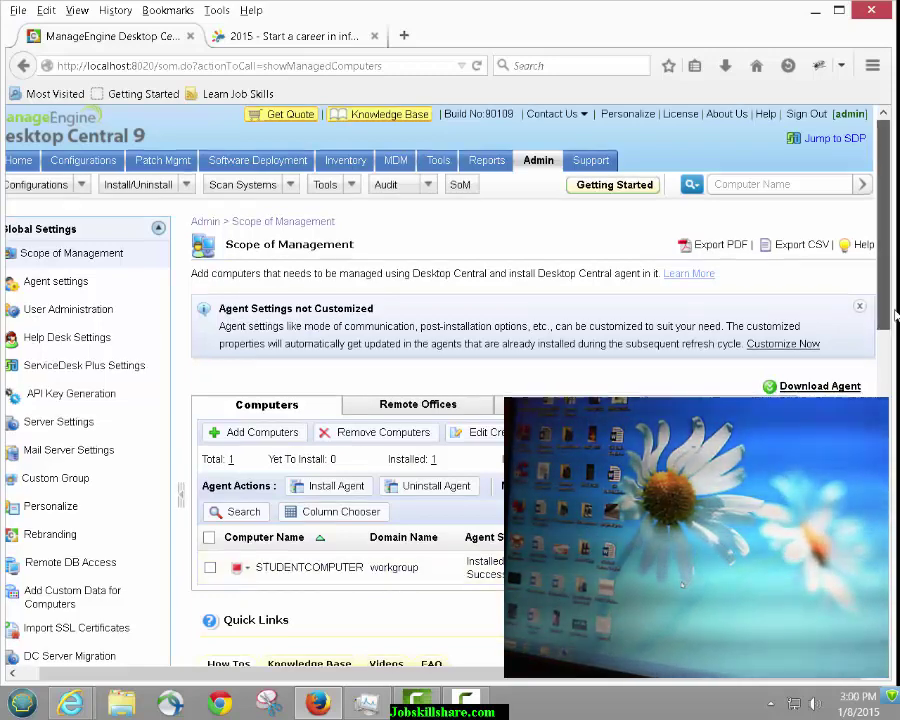
{"action": "scroll", "coordinate": [884, 265], "scroll_direction": "down", "scroll_amount": 3}
{"action": "scroll", "coordinate": [884, 265], "scroll_direction": "up", "scroll_amount": 3}
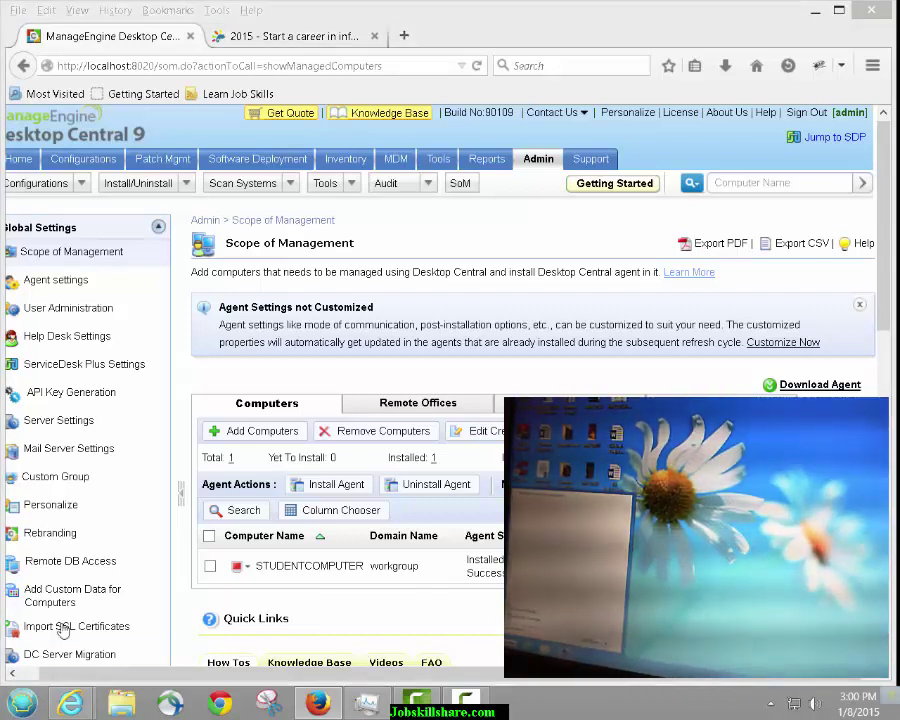
- View this computer's system properties, including its computer name and workgroup, and close the window
{"action": "key", "text": "super"}
{"action": "key", "text": "Return"}
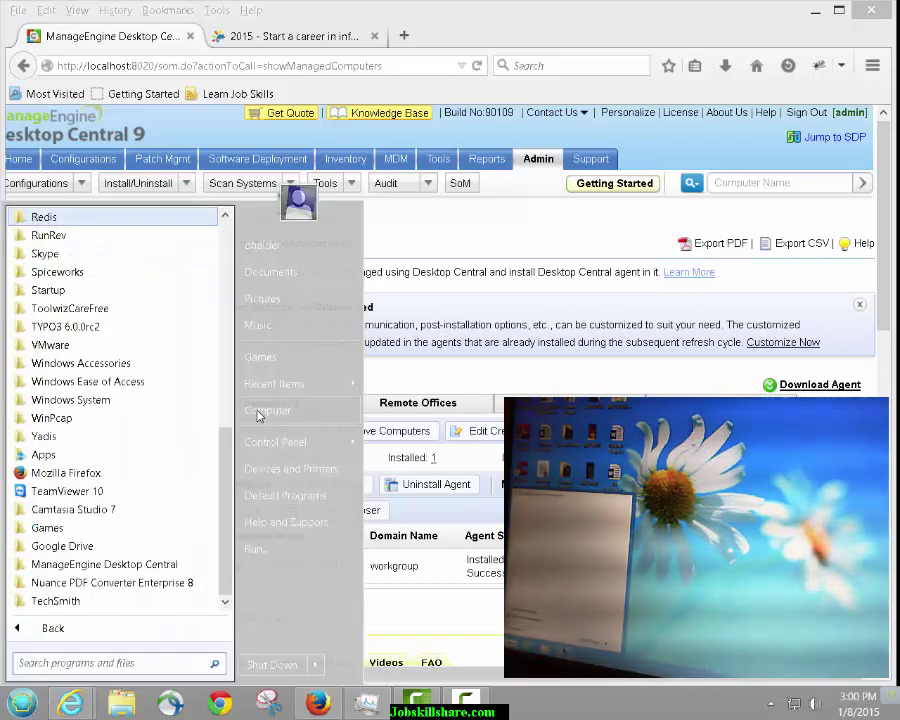
{"action": "right_click", "coordinate": [257, 415]}
{"action": "left_click", "coordinate": [307, 536]}
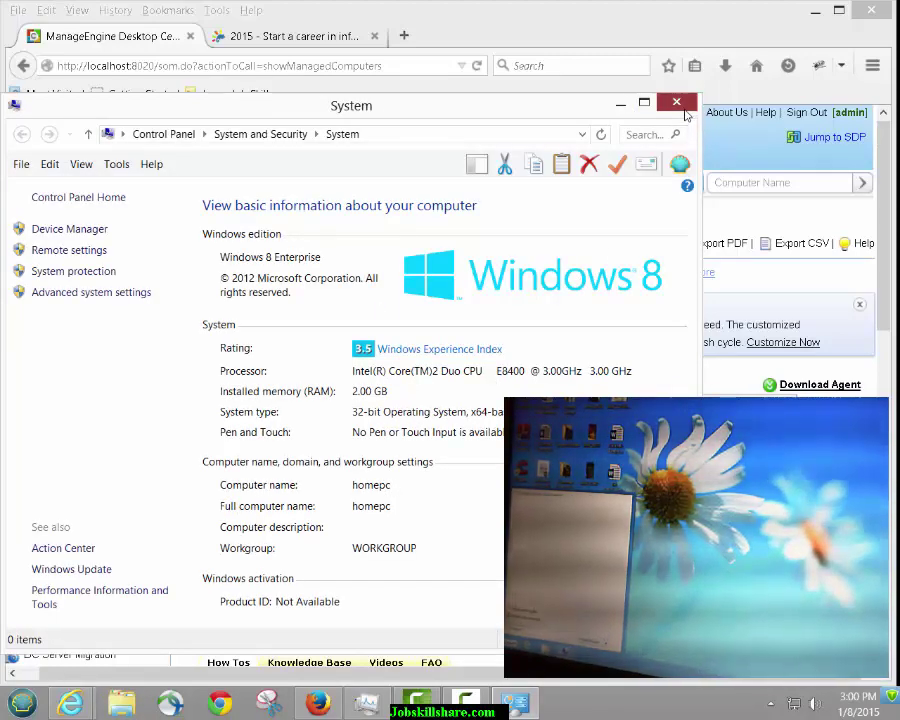
{"action": "left_click", "coordinate": [677, 102]}
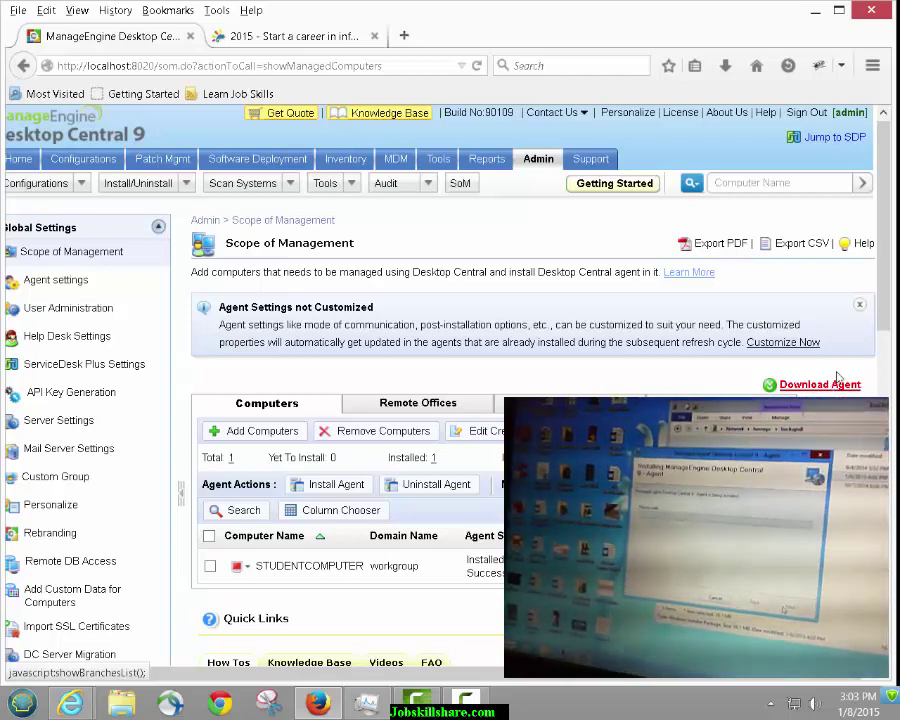
{"action": "left_click", "coordinate": [457, 705]}
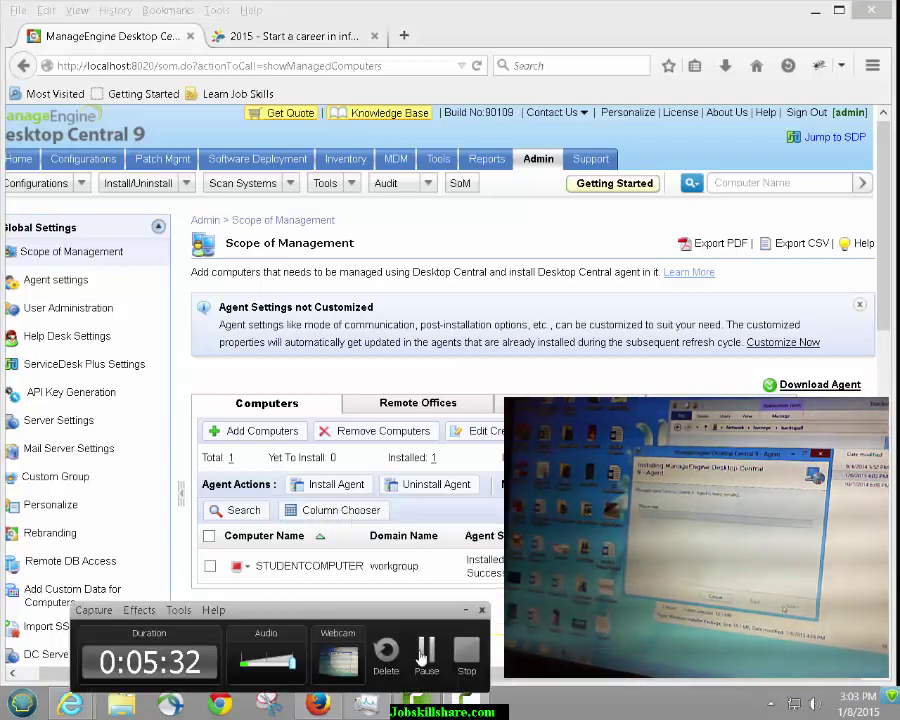
{"action": "left_click", "coordinate": [421, 657]}
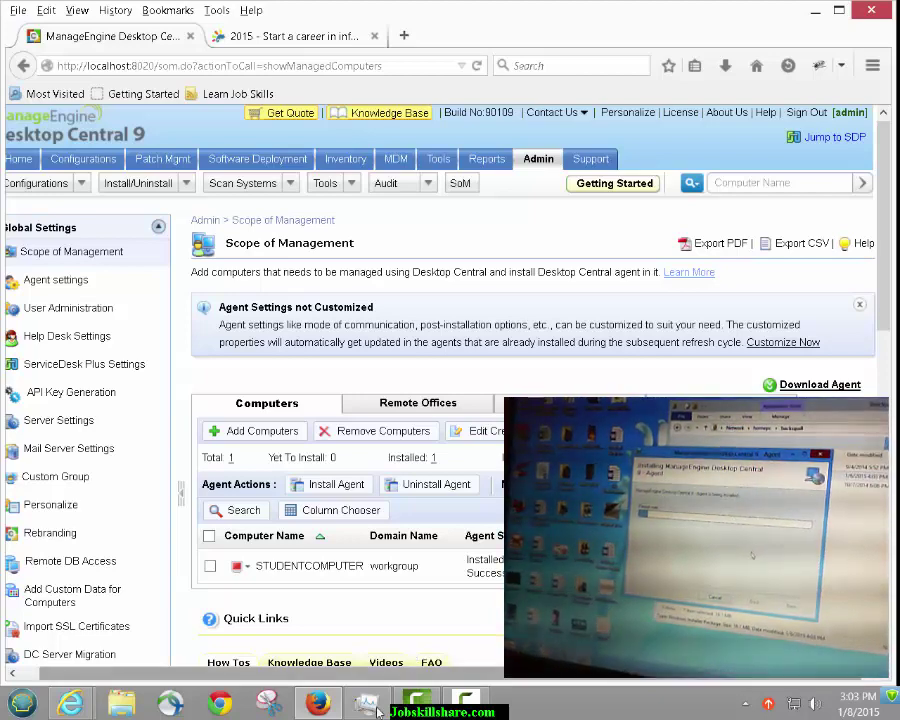
{"action": "left_click", "coordinate": [452, 711]}
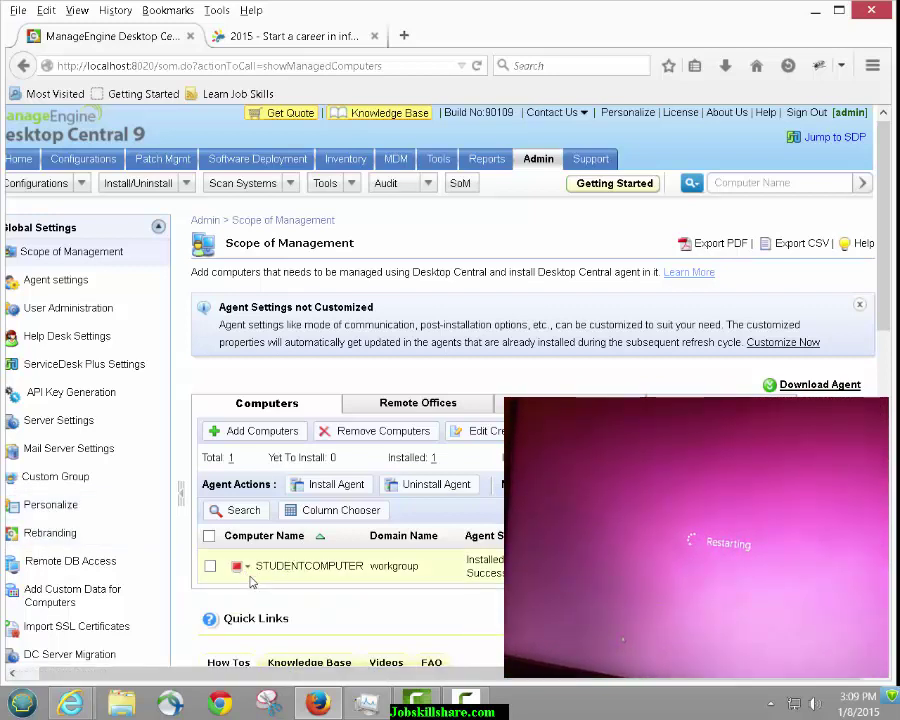
{"action": "mouse_move", "coordinate": [247, 574]}
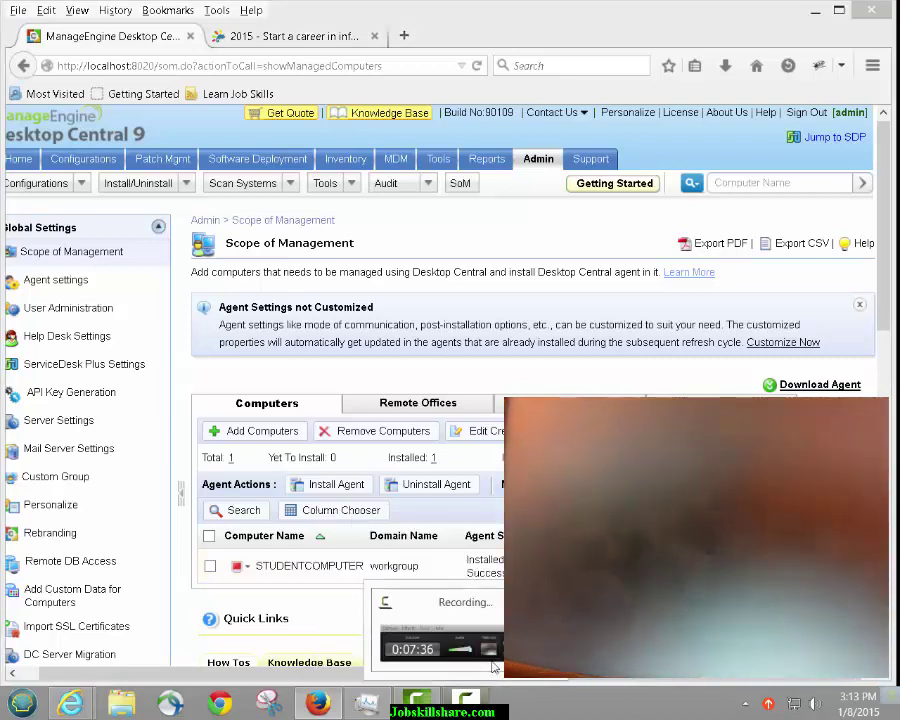
{"action": "left_click", "coordinate": [485, 713]}
{"action": "left_click", "coordinate": [485, 713]}
{"action": "mouse_move", "coordinate": [473, 705]}
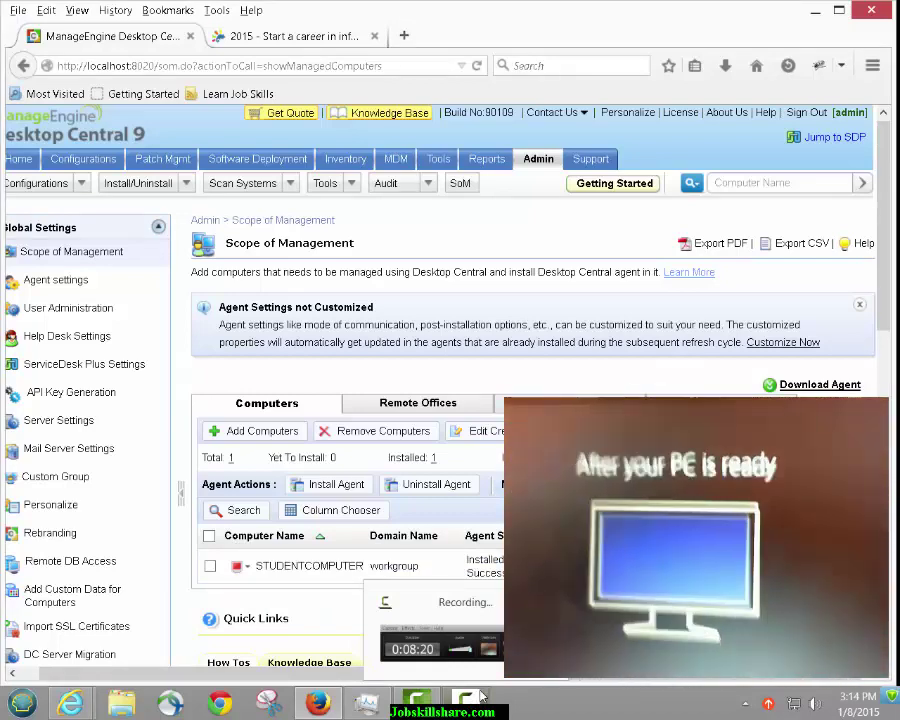
{"action": "left_click", "coordinate": [450, 640]}
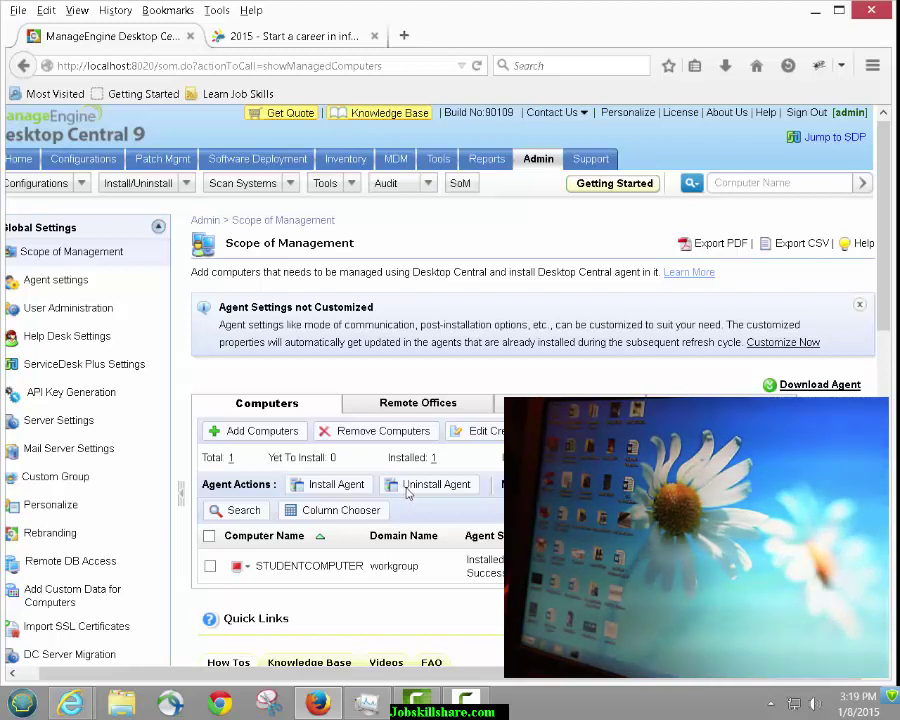
- Open Patch Management and examine the Managed Systems entry in the System Health Summary
{"action": "left_click", "coordinate": [160, 160]}
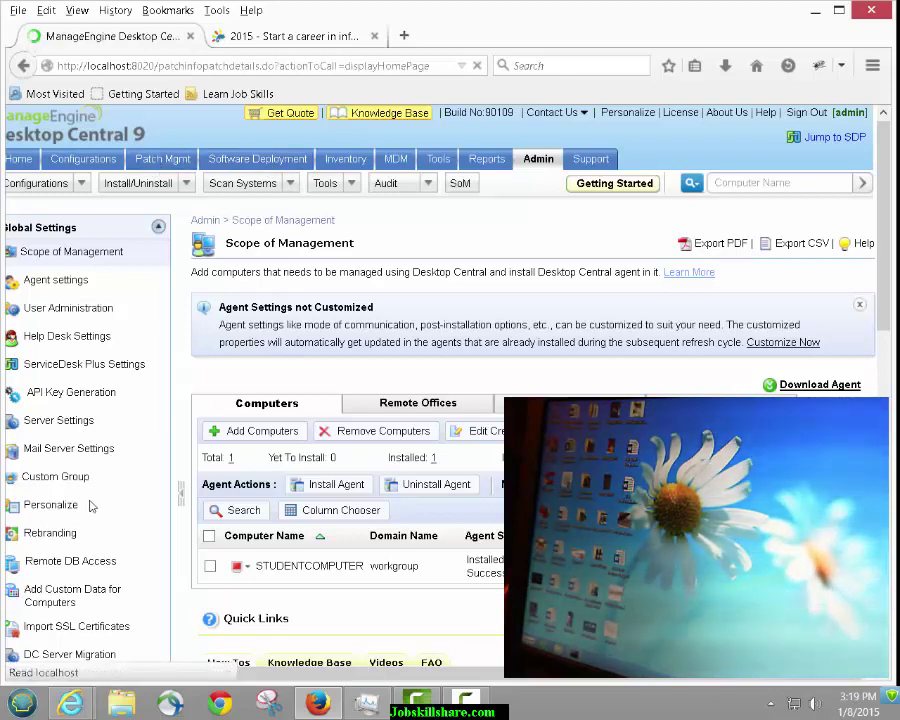
{"action": "left_click", "coordinate": [695, 390]}
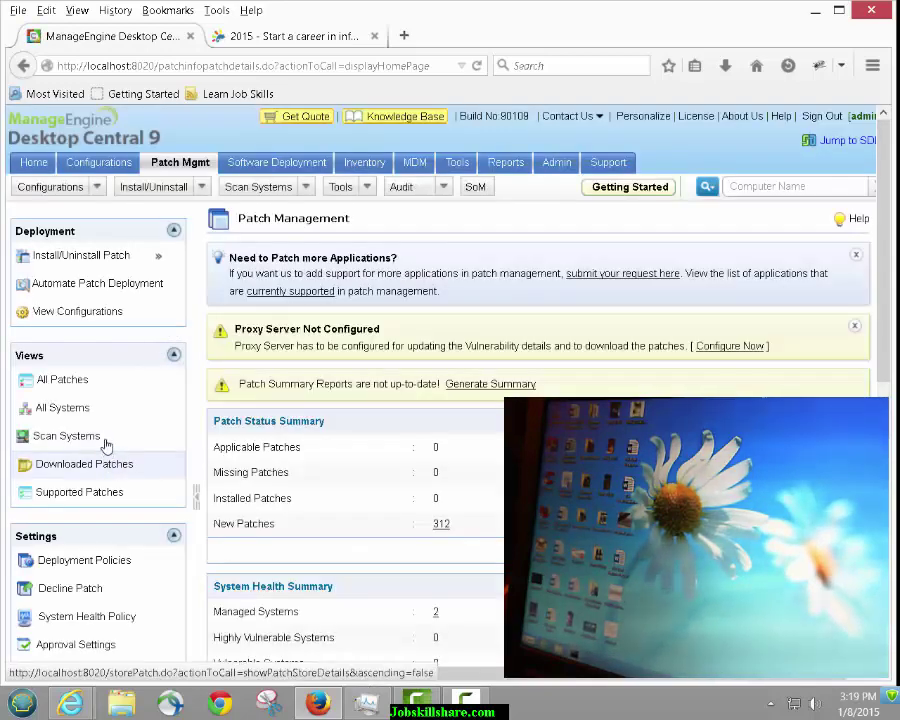
{"action": "scroll", "coordinate": [418, 570], "scroll_direction": "down", "scroll_amount": 3}
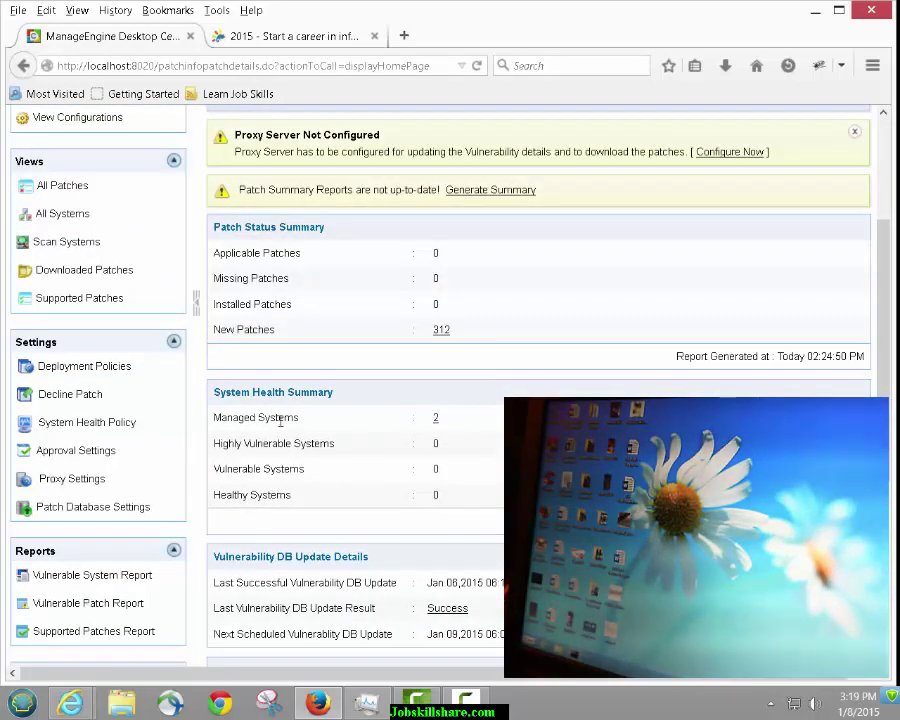
{"action": "left_click_drag", "start_coordinate": [444, 418], "coordinate": [424, 417]}
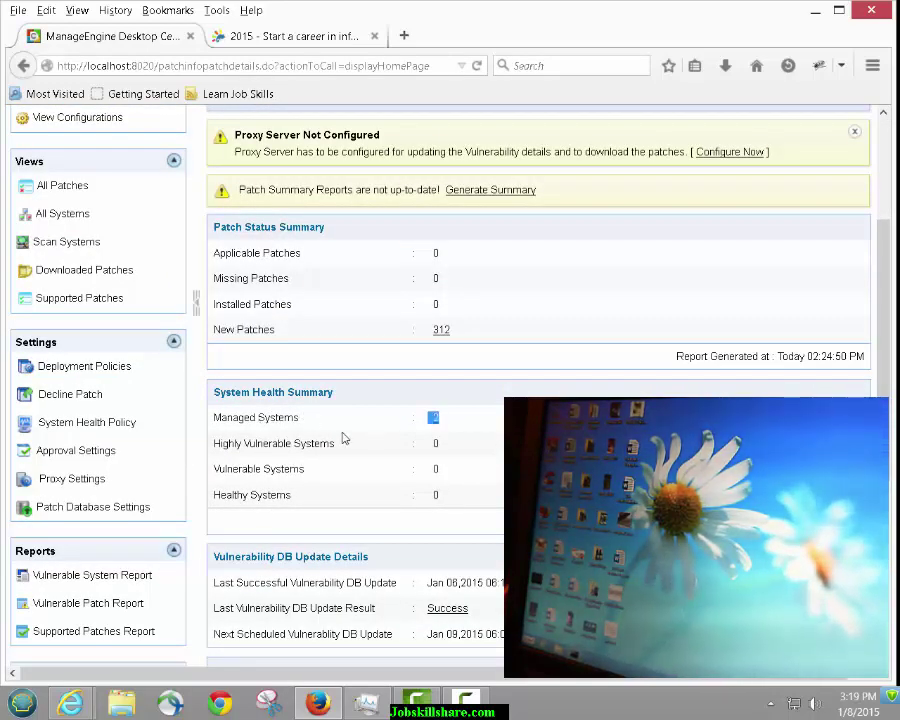
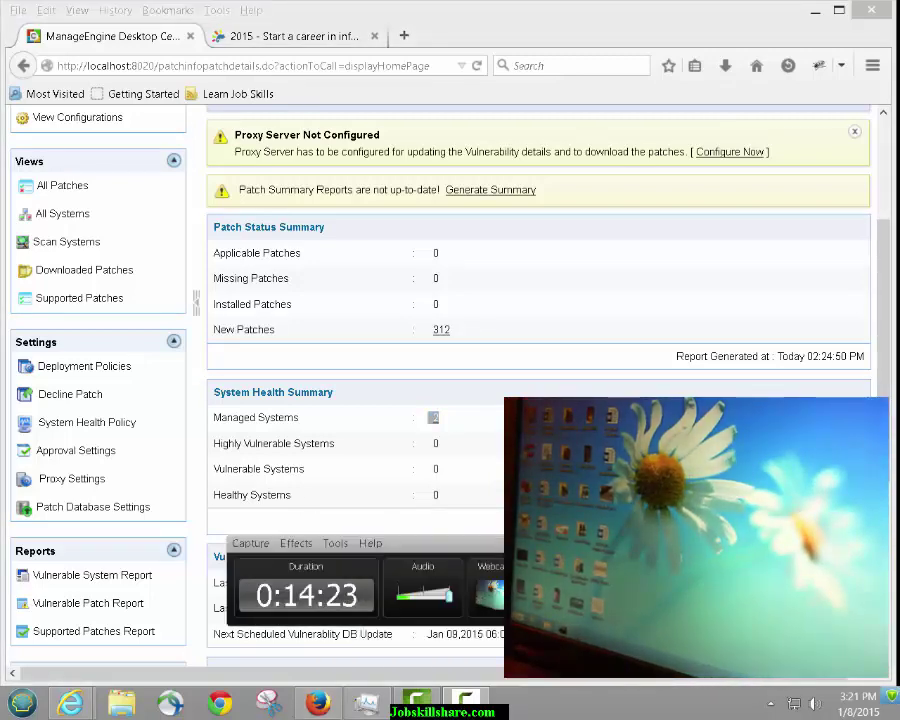
{"action": "left_click", "coordinate": [412, 466]}
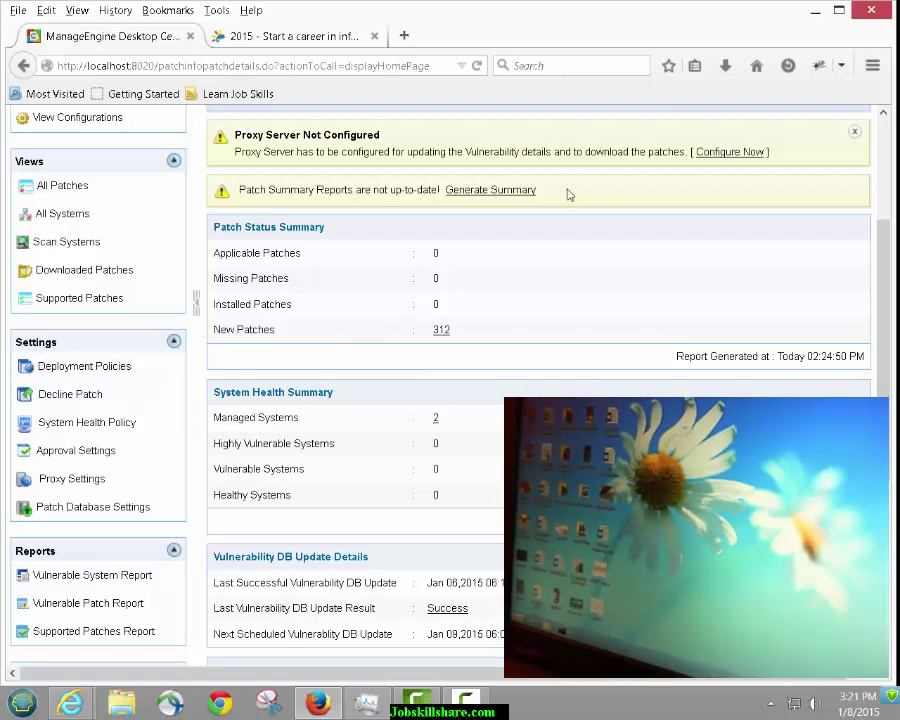
- Generate an updated patch summary report and dismiss the message that appears
{"action": "left_click", "coordinate": [506, 192]}
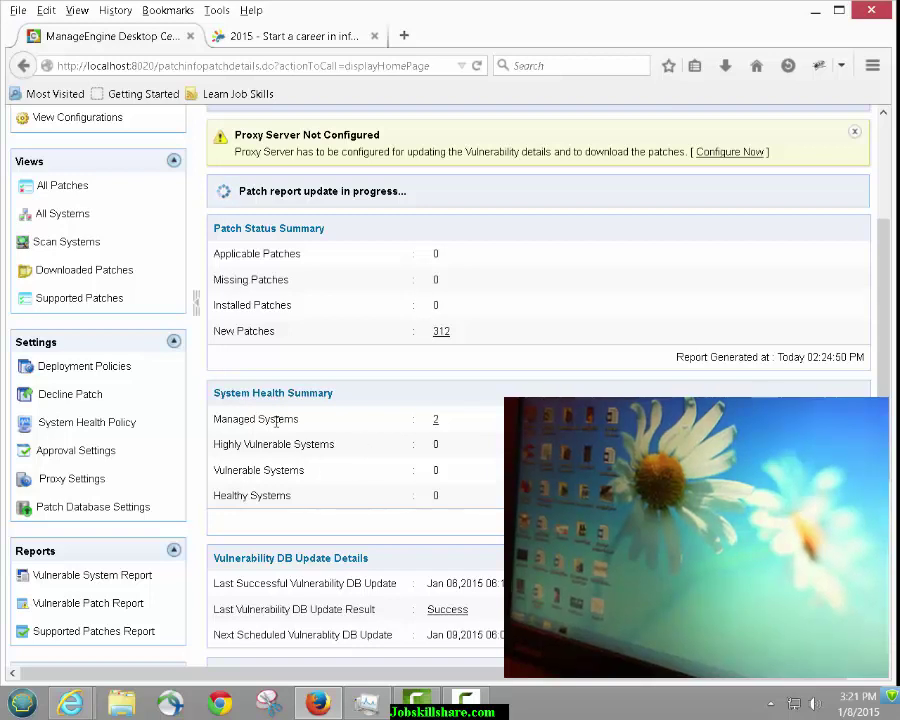
{"action": "left_click_drag", "start_coordinate": [227, 419], "coordinate": [435, 419]}
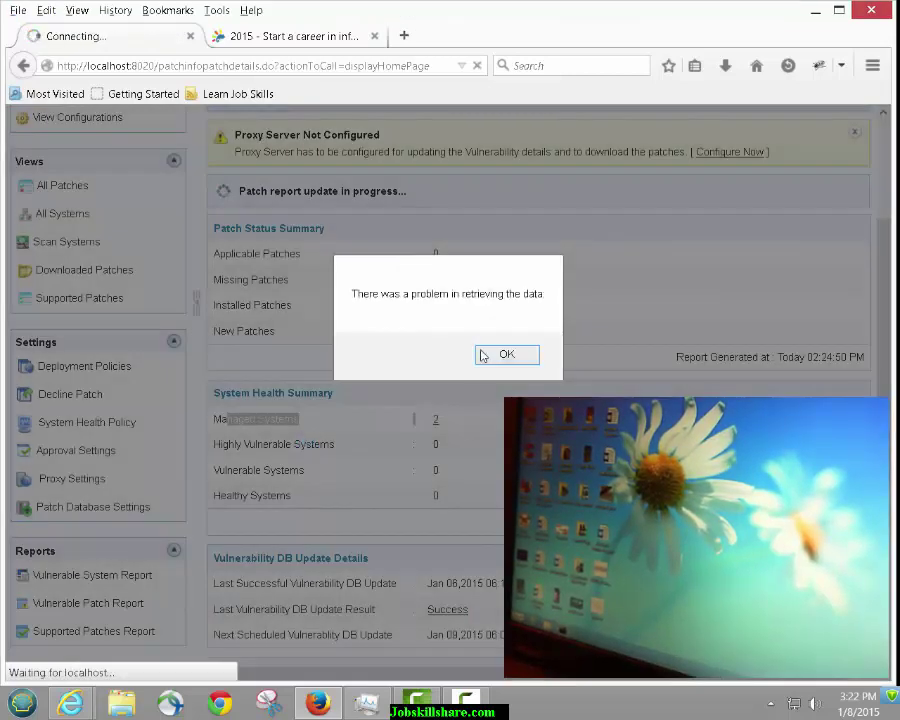
{"action": "left_click", "coordinate": [502, 355]}
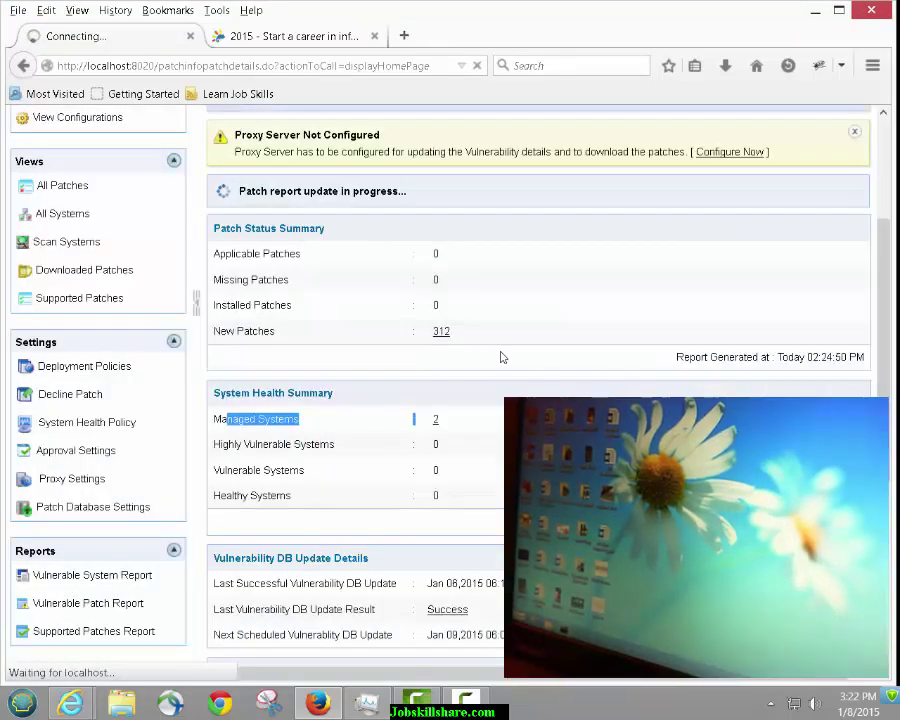
- Open the Managed Systems list in All Systems and check the operating system of each listed computer
{"action": "left_click", "coordinate": [435, 421]}
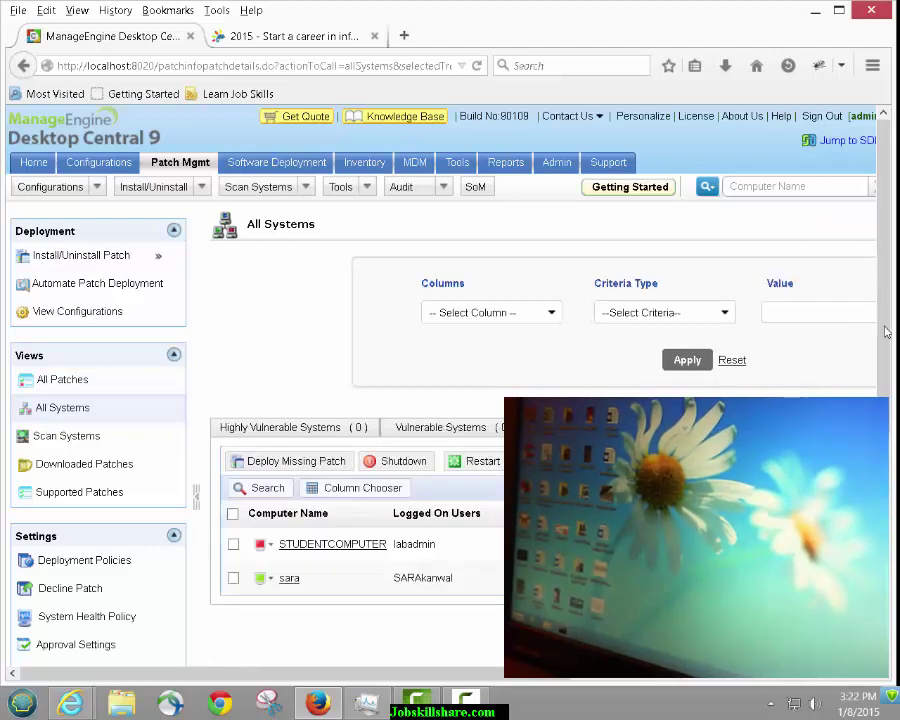
{"action": "scroll", "coordinate": [400, 310], "scroll_direction": "down", "scroll_amount": 3}
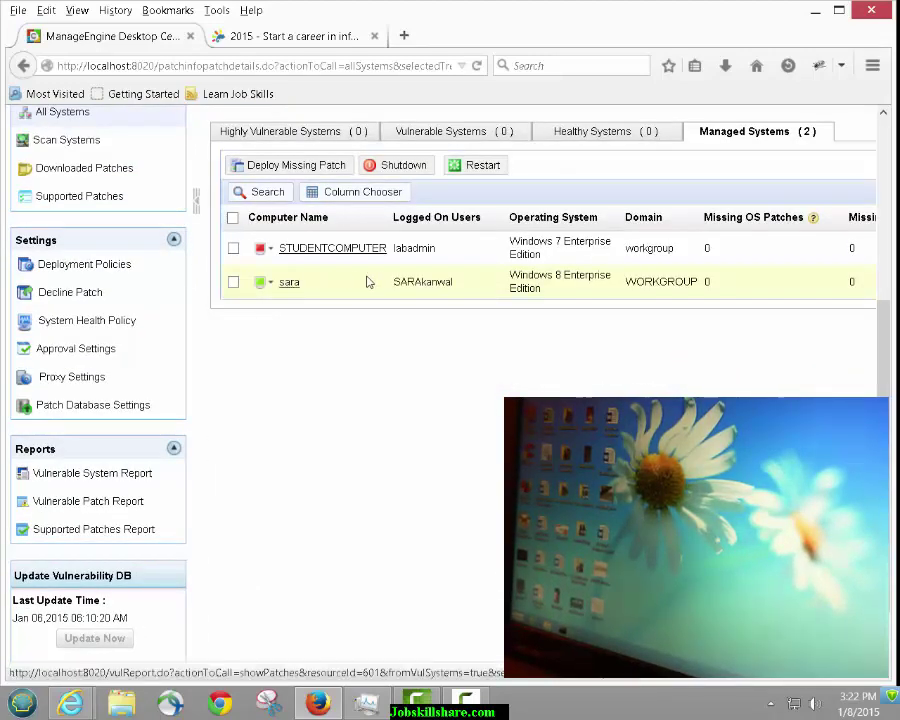
{"action": "scroll", "coordinate": [564, 281], "scroll_direction": "down", "scroll_amount": 1}
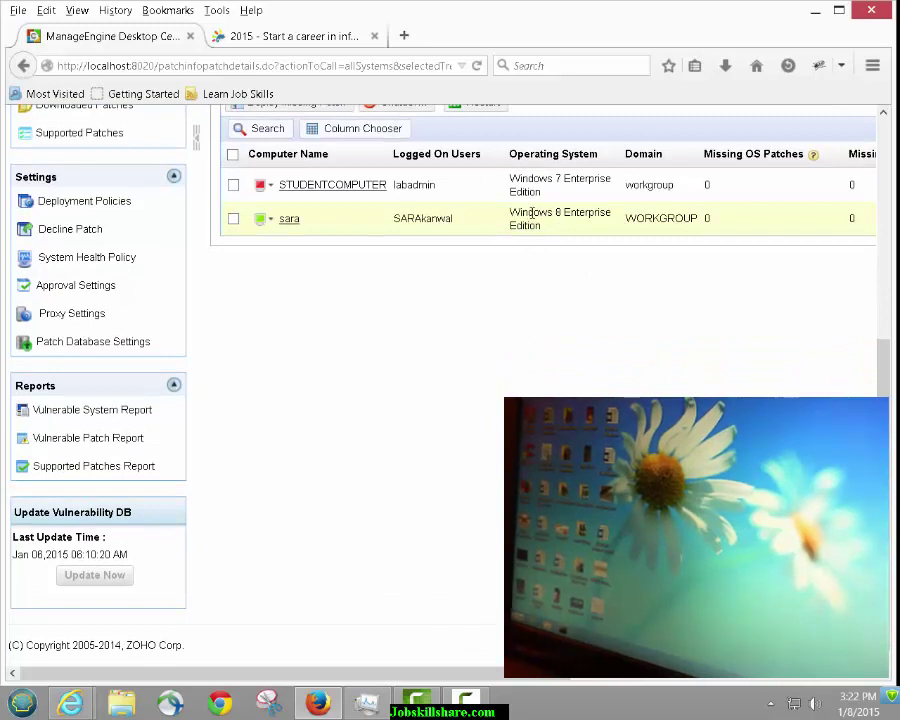
{"action": "left_click_drag", "start_coordinate": [556, 212], "coordinate": [618, 217]}
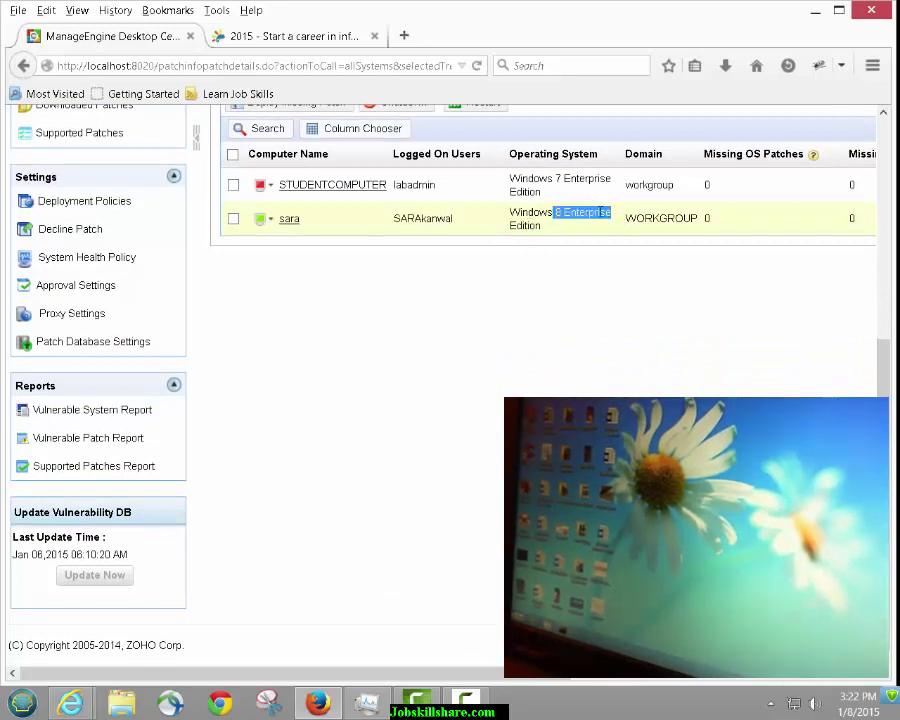
{"action": "left_click", "coordinate": [590, 214]}
{"action": "left_click_drag", "start_coordinate": [553, 180], "coordinate": [620, 188]}
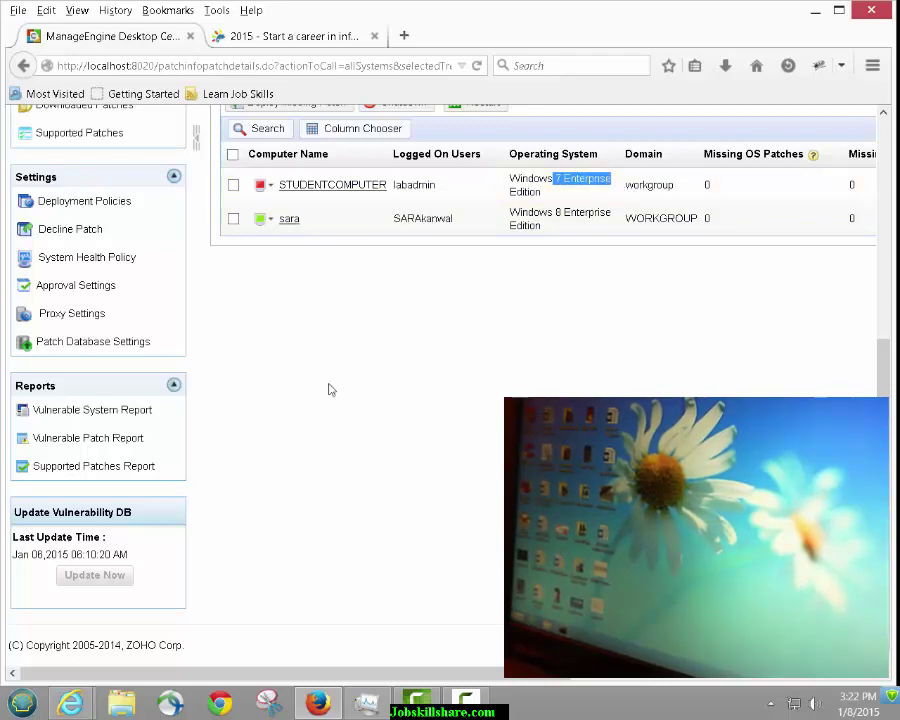
- Check the live status of the Windows 8 Enterprise computer in the Managed Systems list
{"action": "scroll", "coordinate": [325, 392], "scroll_direction": "up", "scroll_amount": 4}
{"action": "left_click", "coordinate": [268, 416]}
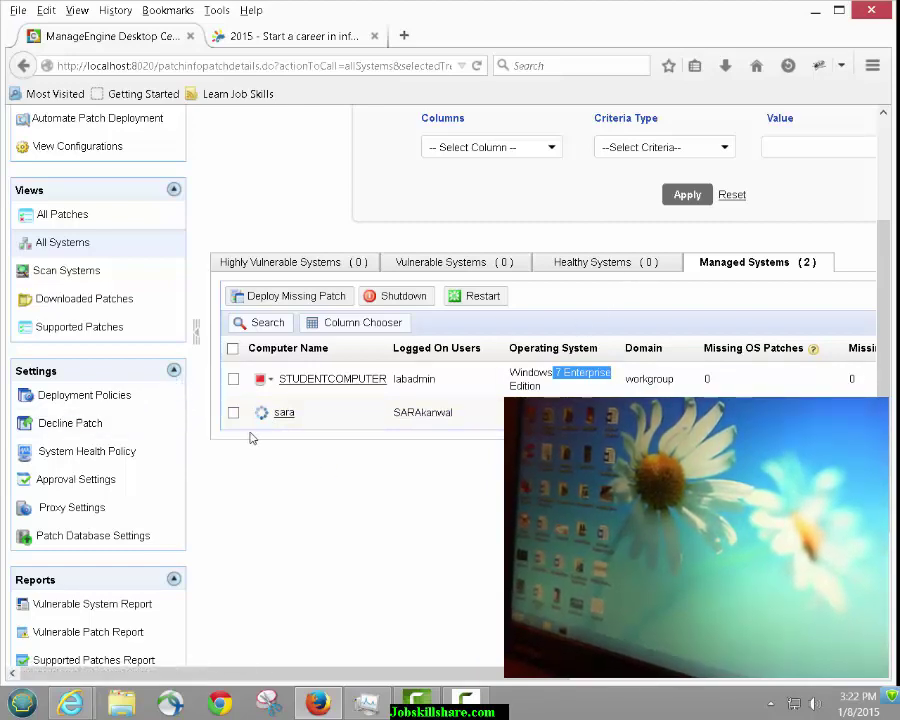
- Open the Scan Systems view and start a patch scan of the Windows 8 computer
{"action": "scroll", "coordinate": [253, 426], "scroll_direction": "up", "scroll_amount": 3}
{"action": "scroll", "coordinate": [255, 426], "scroll_direction": "down", "scroll_amount": 2}
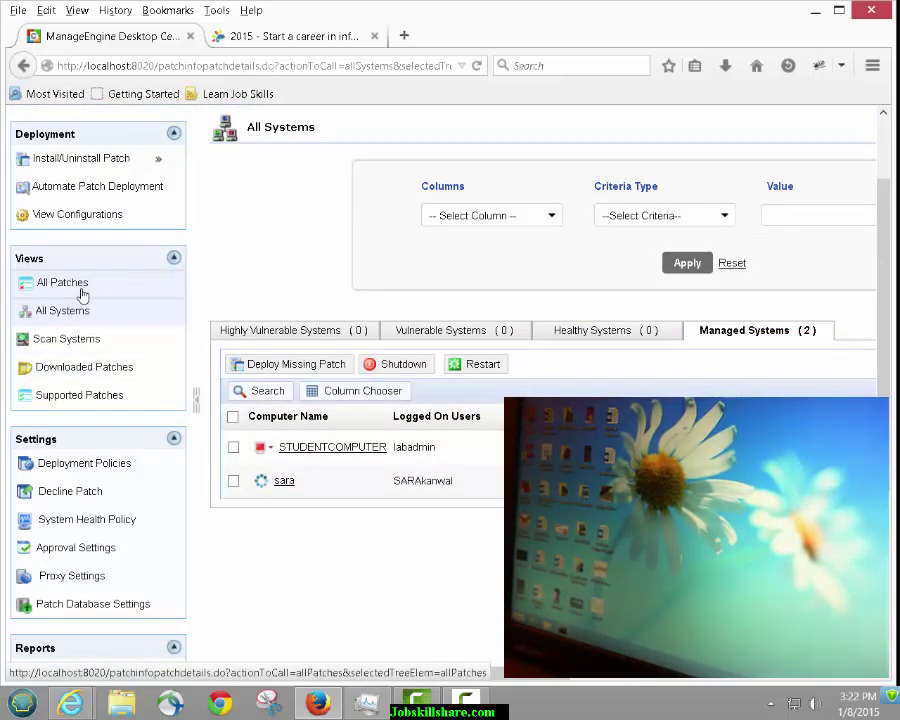
{"action": "left_click", "coordinate": [234, 482]}
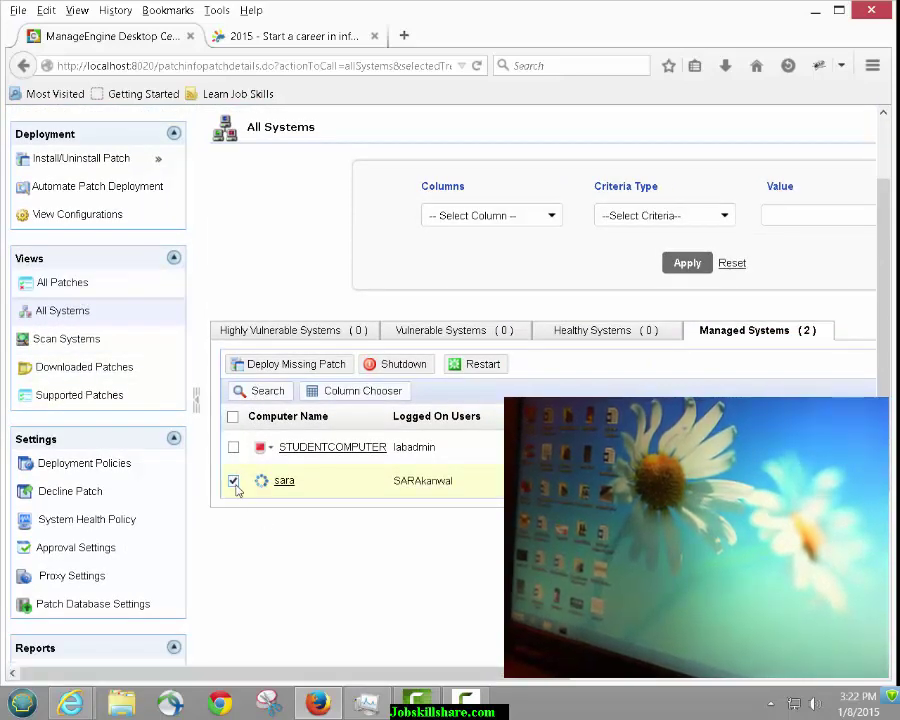
{"action": "mouse_move", "coordinate": [266, 484]}
{"action": "left_click", "coordinate": [120, 344]}
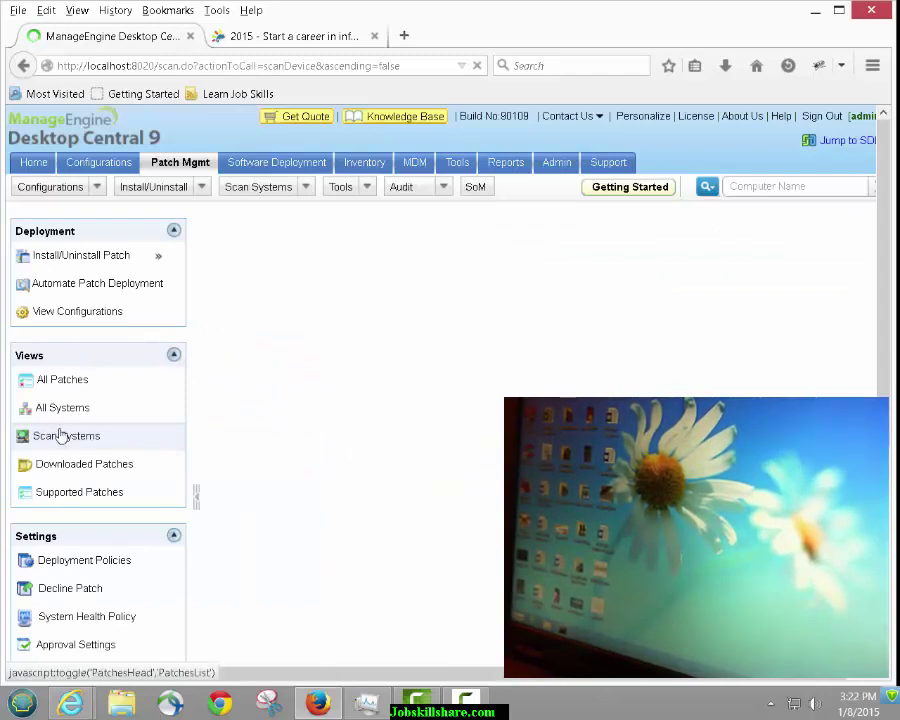
{"action": "scroll", "coordinate": [304, 458], "scroll_direction": "down", "scroll_amount": 4}
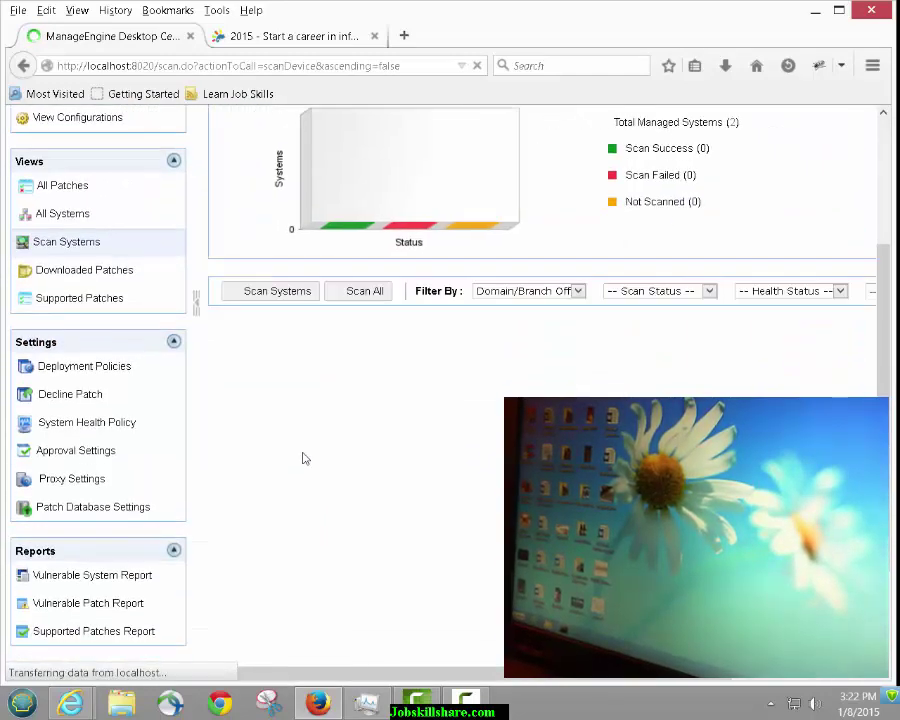
{"action": "left_click", "coordinate": [222, 409]}
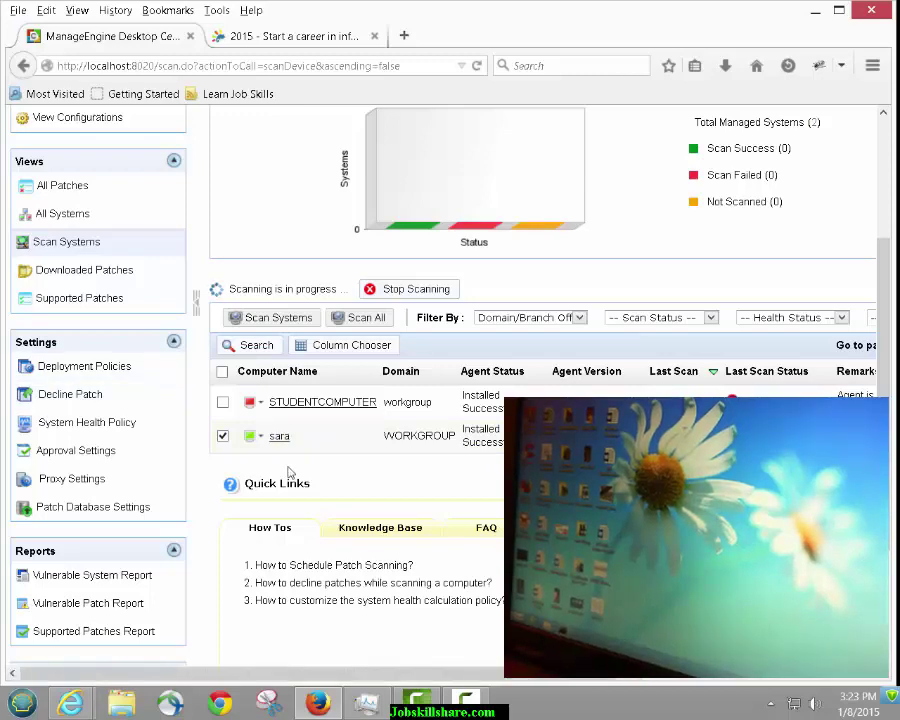
- Examine the scan progress, Network Scan Summary, agent status and last scan status of the managed computers
{"action": "scroll", "coordinate": [288, 472], "scroll_direction": "up", "scroll_amount": 4}
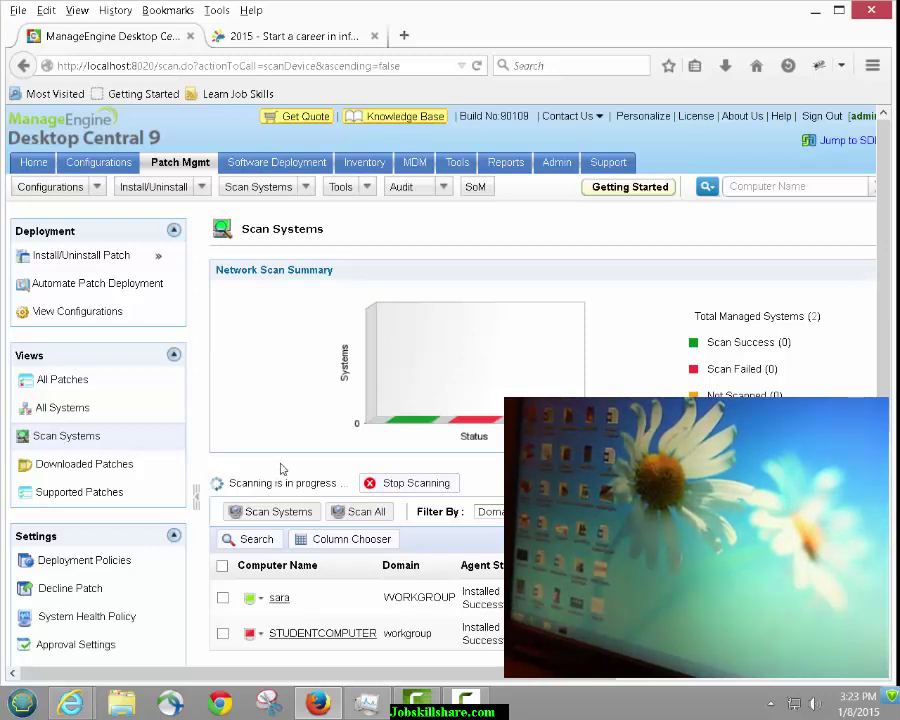
{"action": "scroll", "coordinate": [280, 470], "scroll_direction": "down", "scroll_amount": 5}
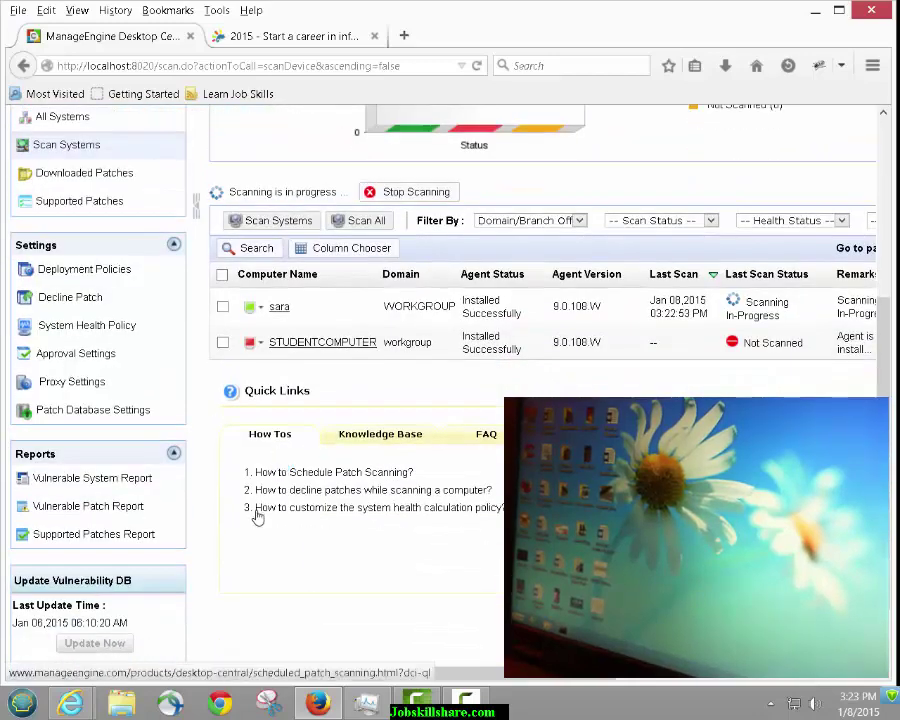
{"action": "scroll", "coordinate": [234, 536], "scroll_direction": "down", "scroll_amount": 1}
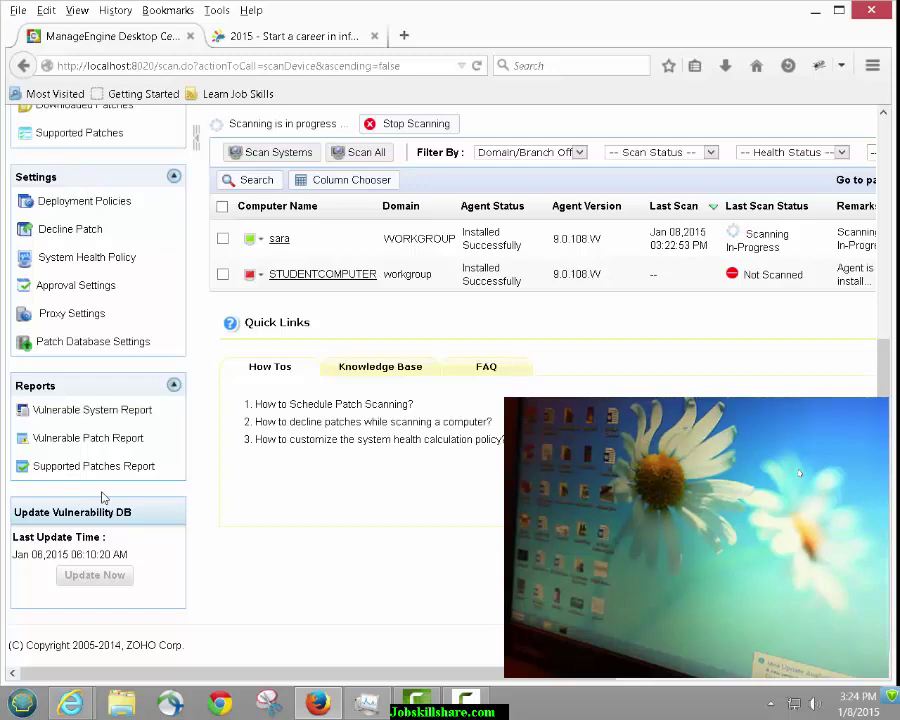
{"action": "scroll", "coordinate": [168, 490], "scroll_direction": "up", "scroll_amount": 3}
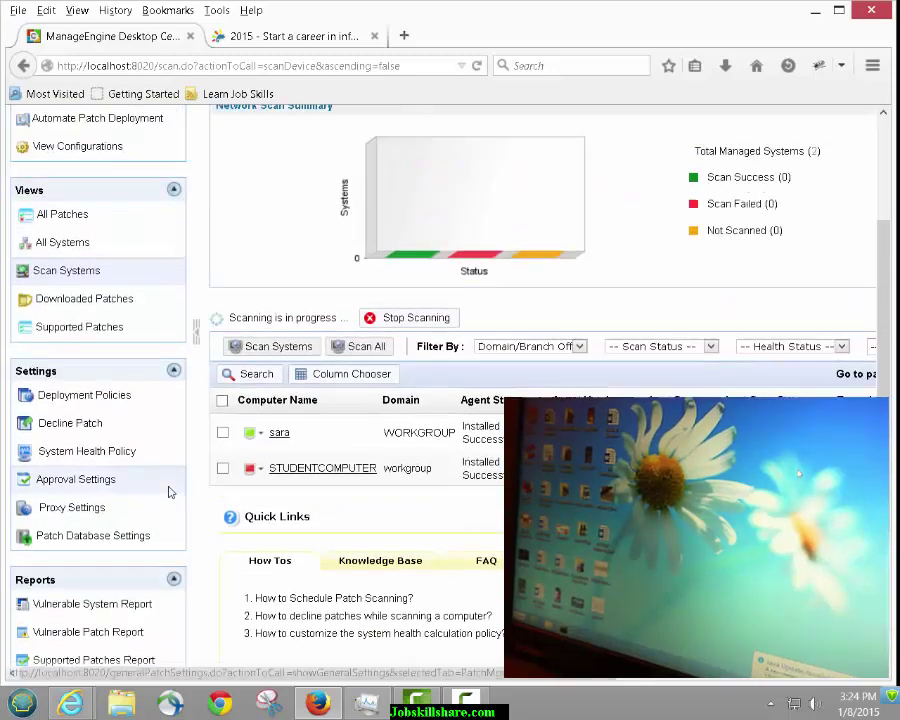
{"action": "scroll", "coordinate": [261, 476], "scroll_direction": "up", "scroll_amount": 3}
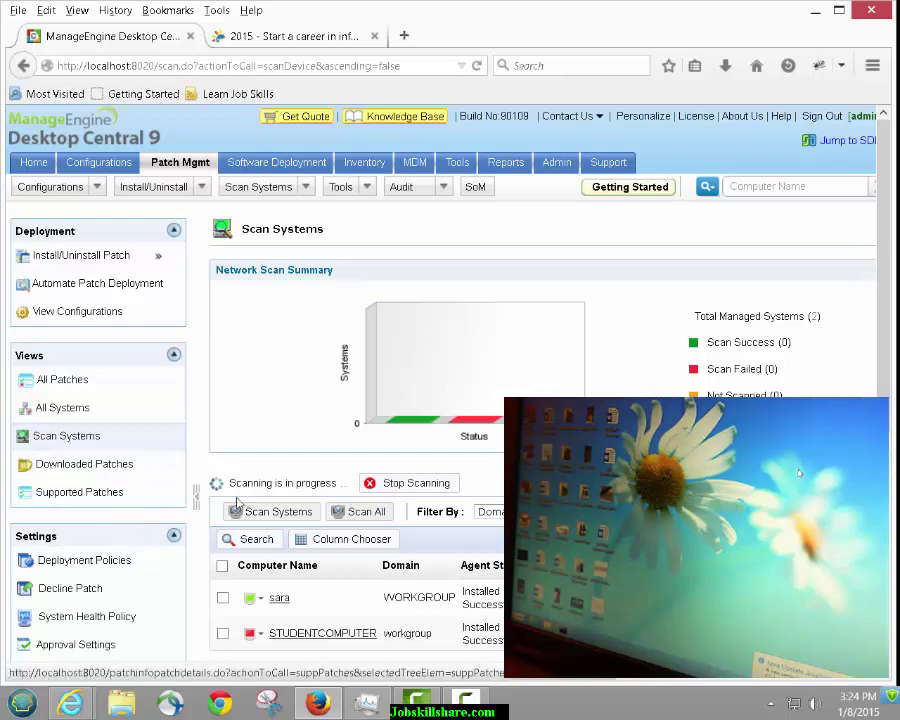
{"action": "scroll", "coordinate": [233, 485], "scroll_direction": "down", "scroll_amount": 1}
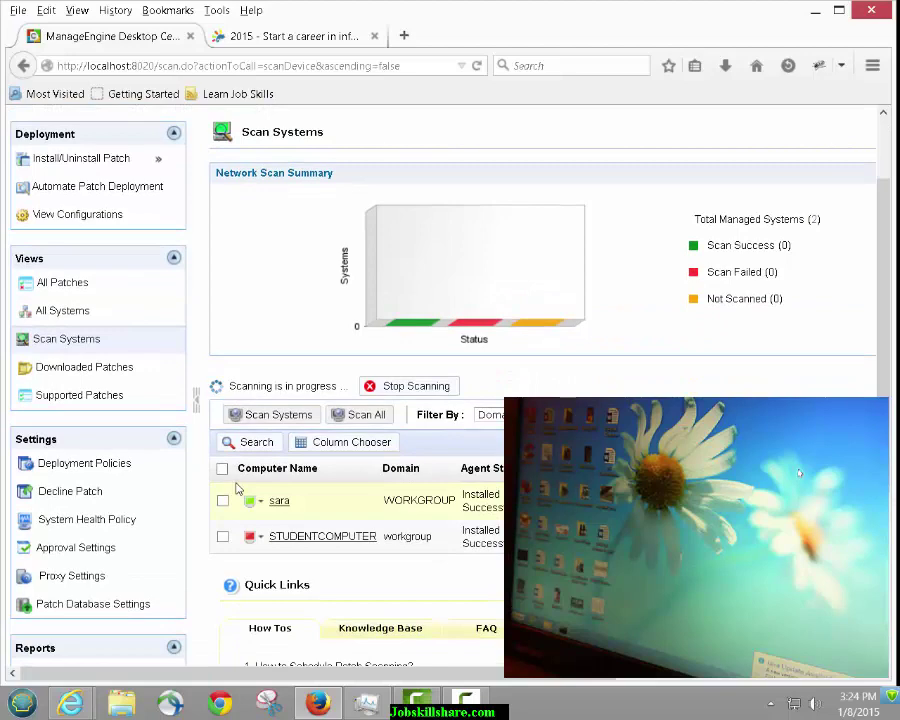
{"action": "scroll", "coordinate": [128, 372], "scroll_direction": "up", "scroll_amount": 2}
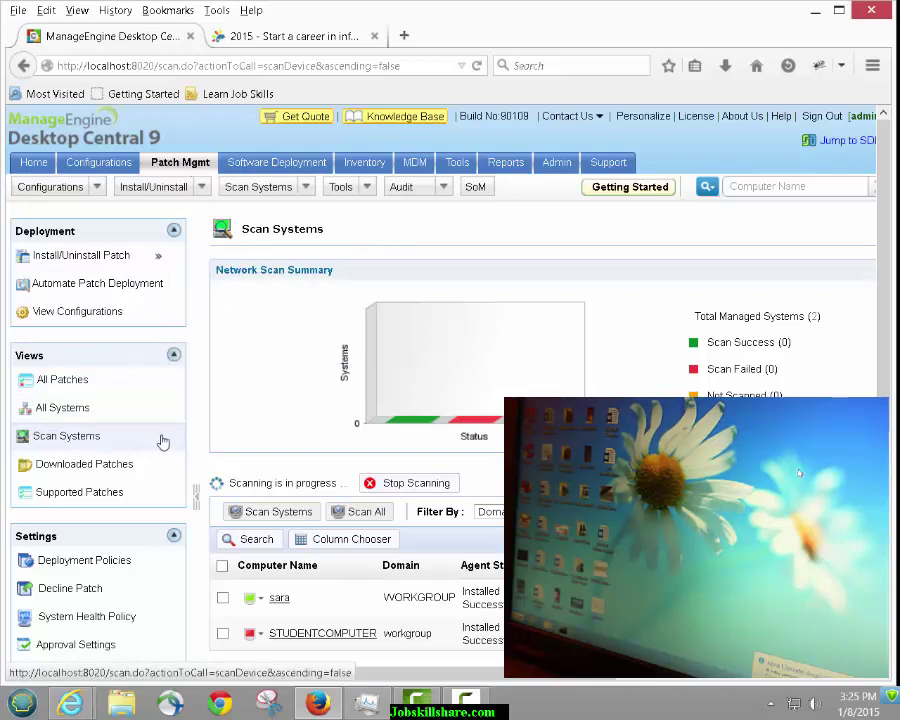
{"action": "scroll", "coordinate": [111, 532], "scroll_direction": "down", "scroll_amount": 2}
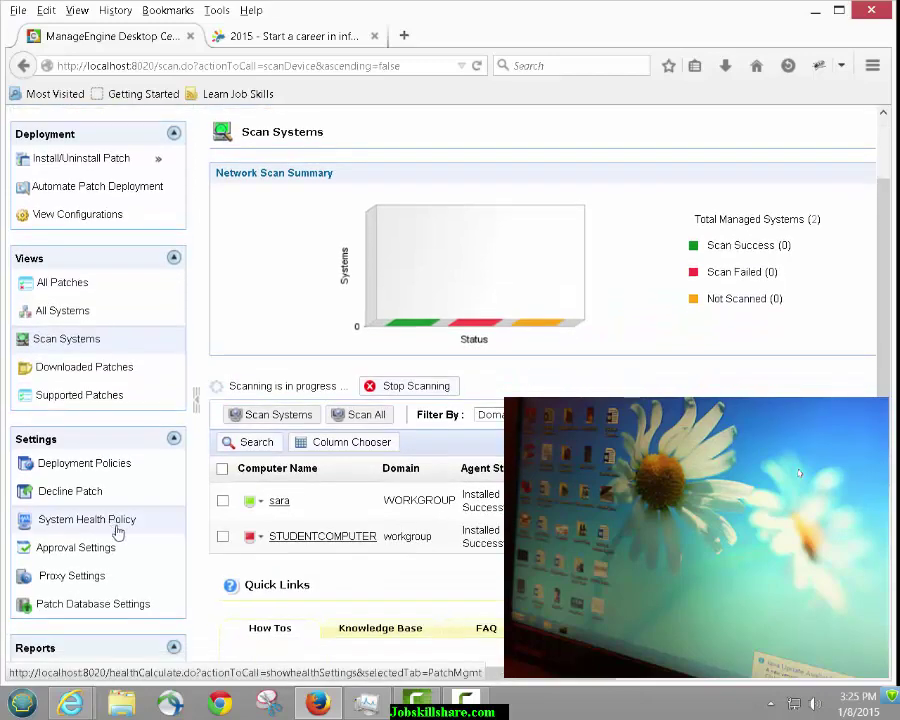
{"action": "scroll", "coordinate": [245, 535], "scroll_direction": "down", "scroll_amount": 5}
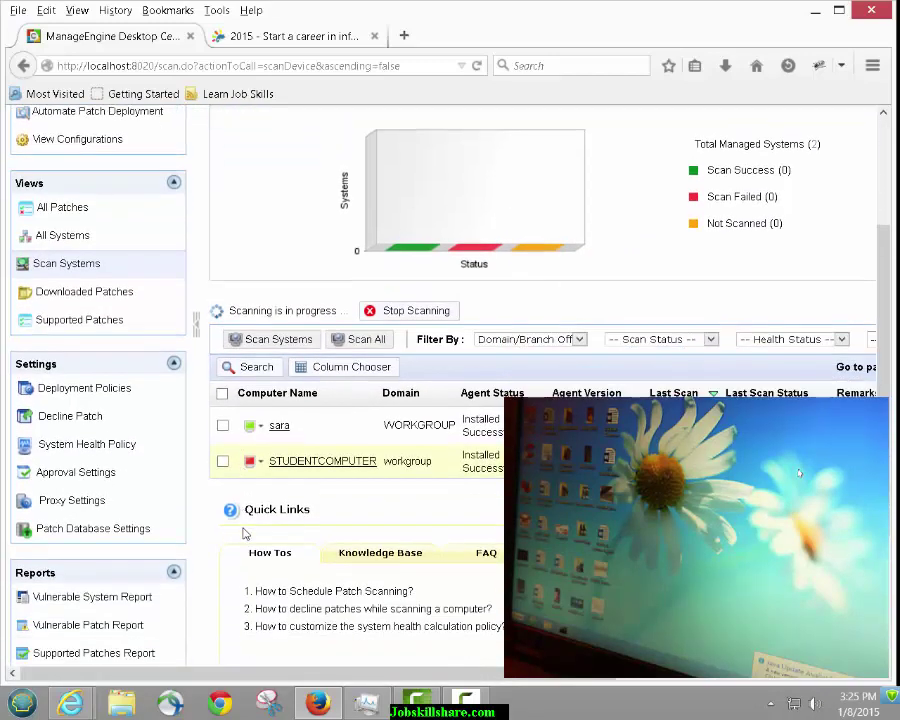
{"action": "scroll", "coordinate": [245, 535], "scroll_direction": "up", "scroll_amount": 4}
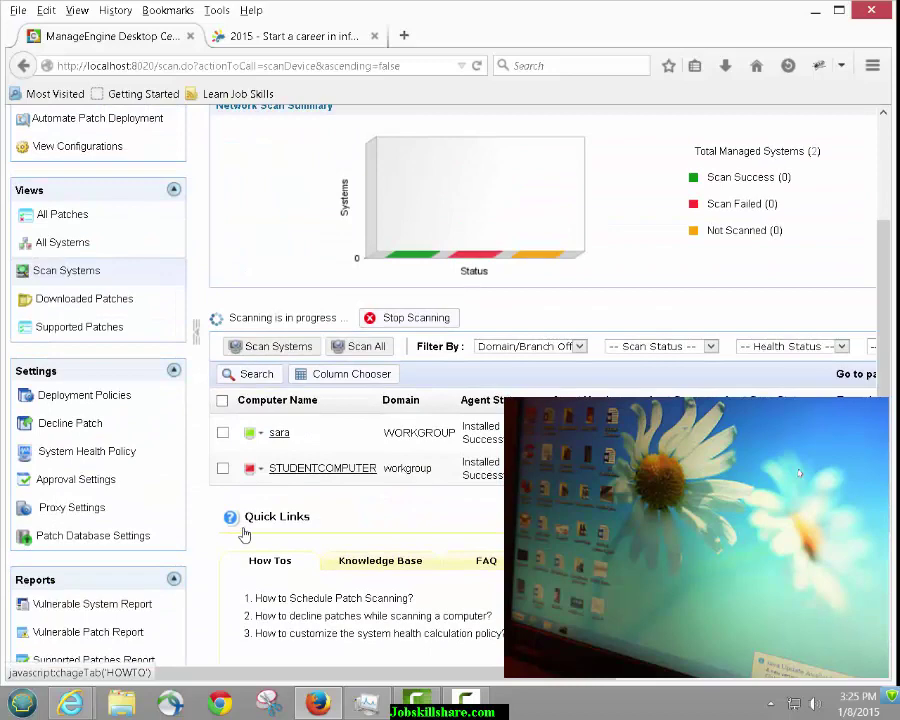
{"action": "scroll", "coordinate": [245, 535], "scroll_direction": "up", "scroll_amount": 2}
{"action": "scroll", "coordinate": [245, 535], "scroll_direction": "up", "scroll_amount": 1}
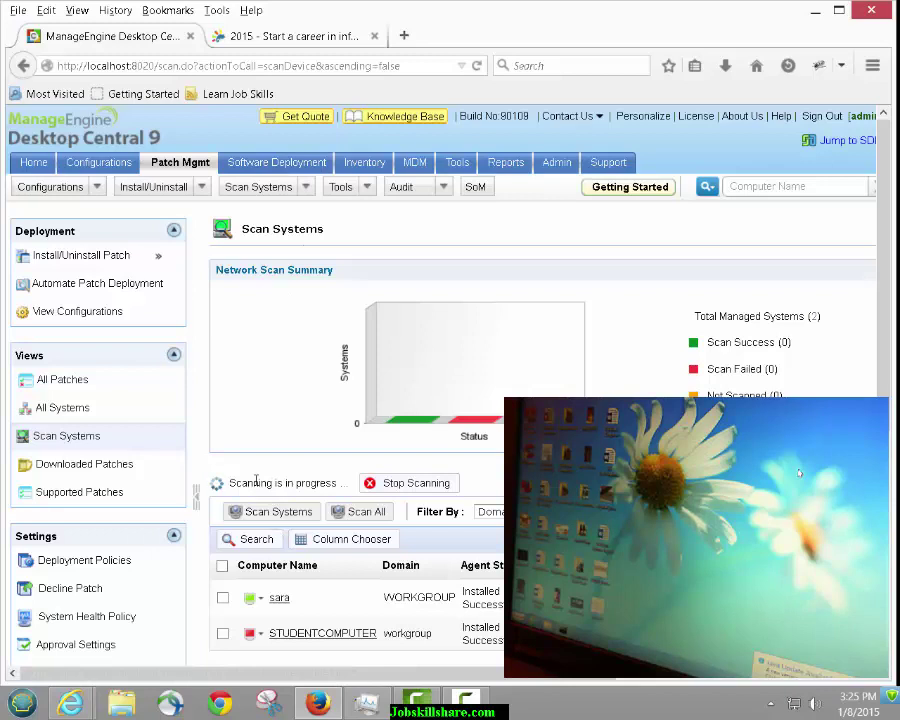
- Open Software Deployment, close the deployment steps overview and show the package templates
{"action": "left_click", "coordinate": [288, 163]}
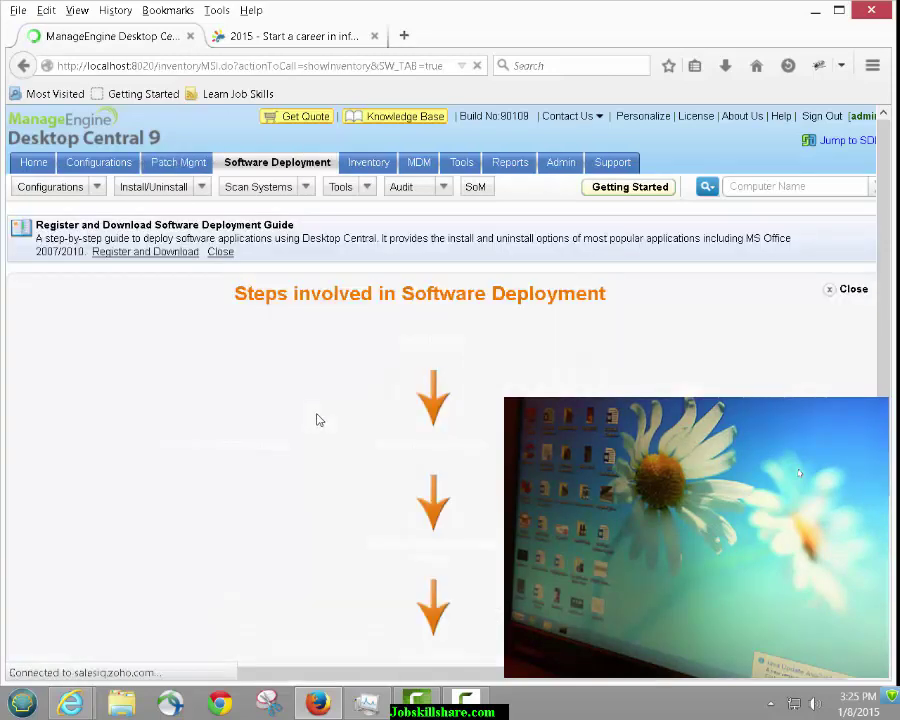
{"action": "left_click", "coordinate": [830, 290]}
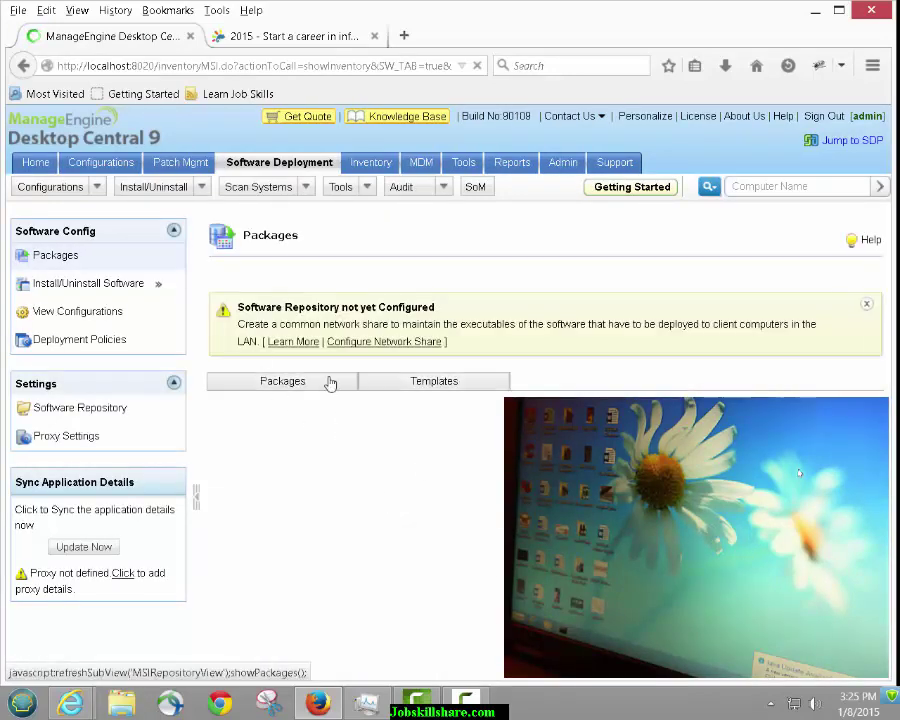
{"action": "left_click", "coordinate": [368, 384]}
{"action": "scroll", "coordinate": [368, 290], "scroll_direction": "down", "scroll_amount": 2}
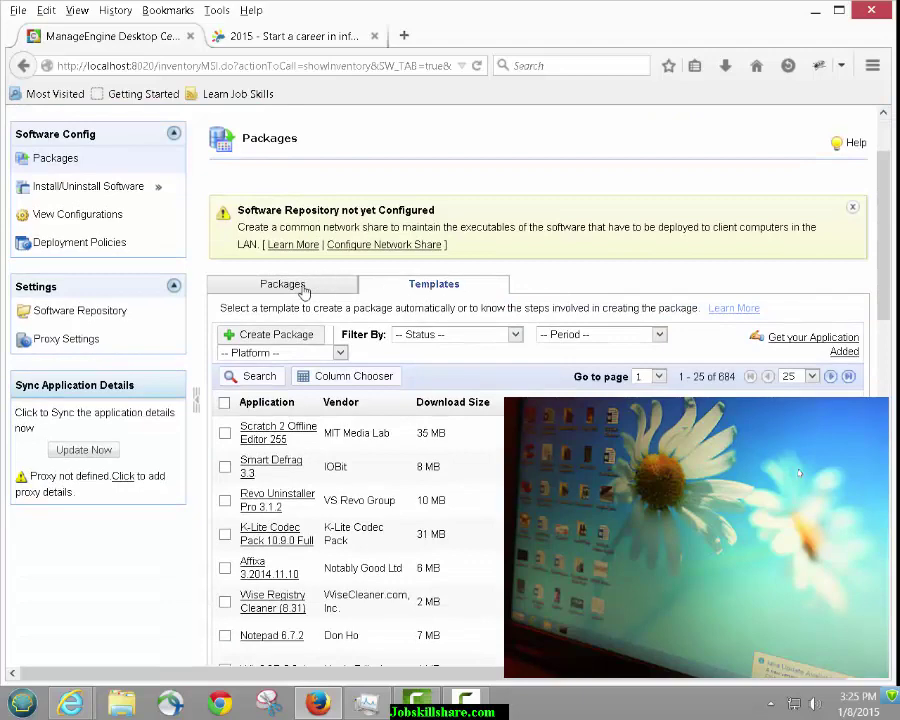
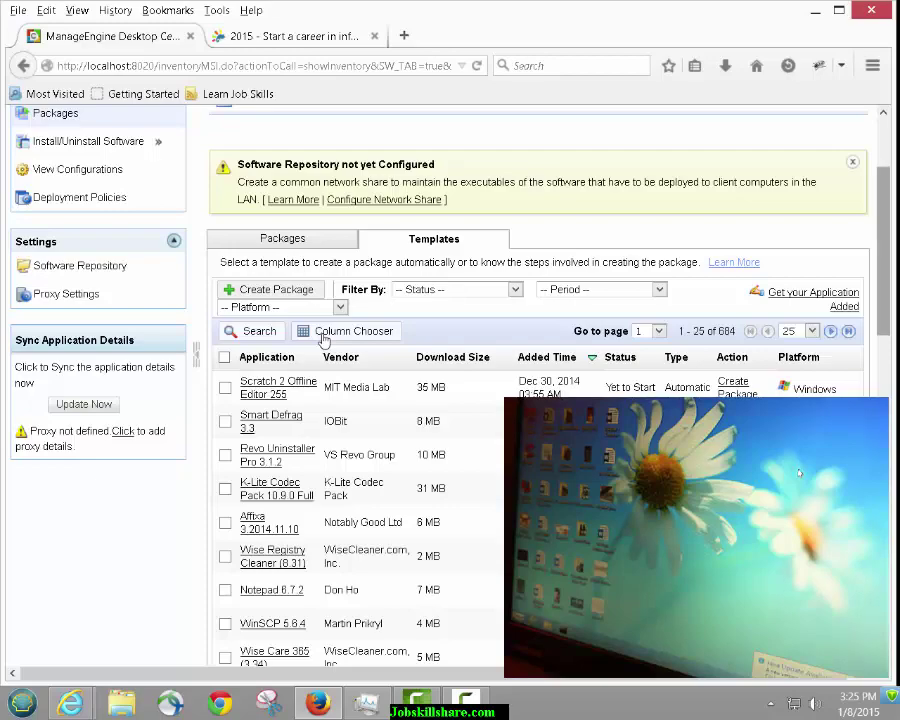
- Look through the application templates and select Evernote v. 5.8.1
{"action": "scroll", "coordinate": [323, 341], "scroll_direction": "down", "scroll_amount": 5}
{"action": "scroll", "coordinate": [323, 341], "scroll_direction": "up", "scroll_amount": 1}
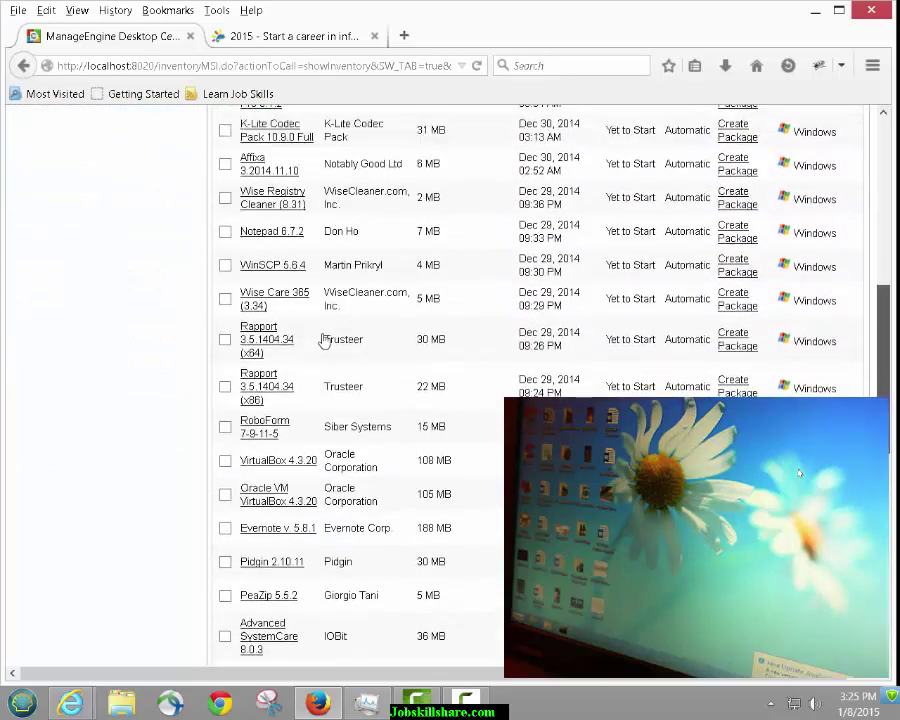
{"action": "scroll", "coordinate": [323, 341], "scroll_direction": "down", "scroll_amount": 4}
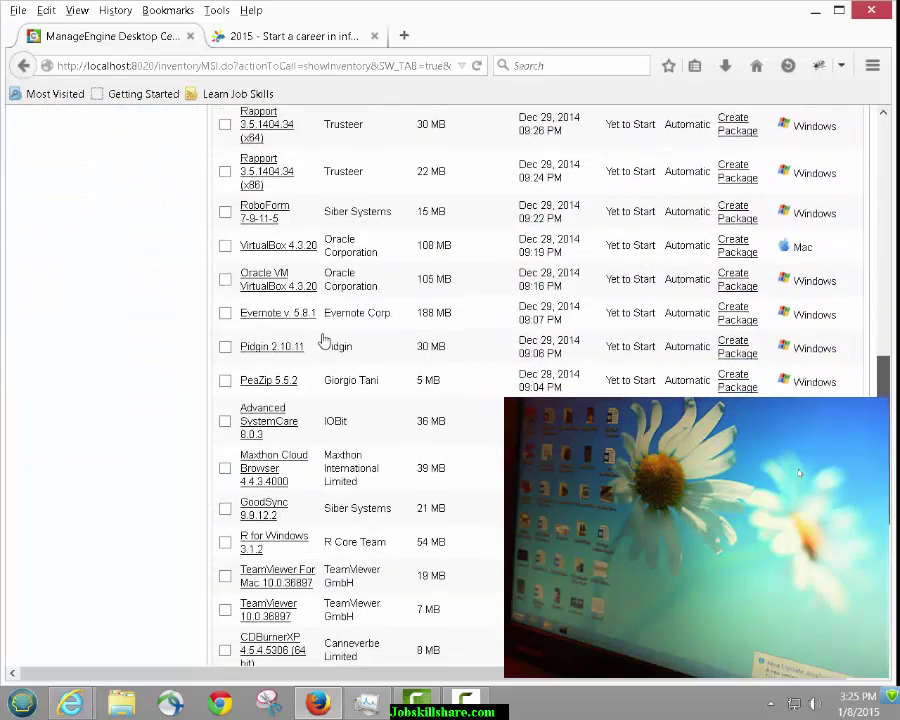
{"action": "scroll", "coordinate": [323, 341], "scroll_direction": "down", "scroll_amount": 4}
{"action": "scroll", "coordinate": [323, 341], "scroll_direction": "up", "scroll_amount": 4}
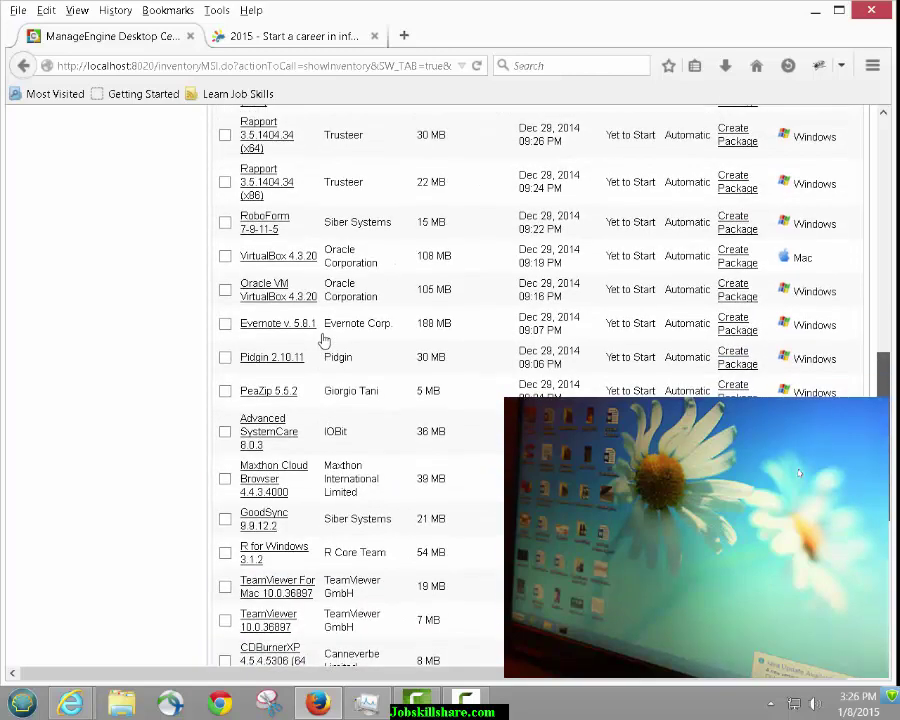
{"action": "scroll", "coordinate": [323, 341], "scroll_direction": "up", "scroll_amount": 5}
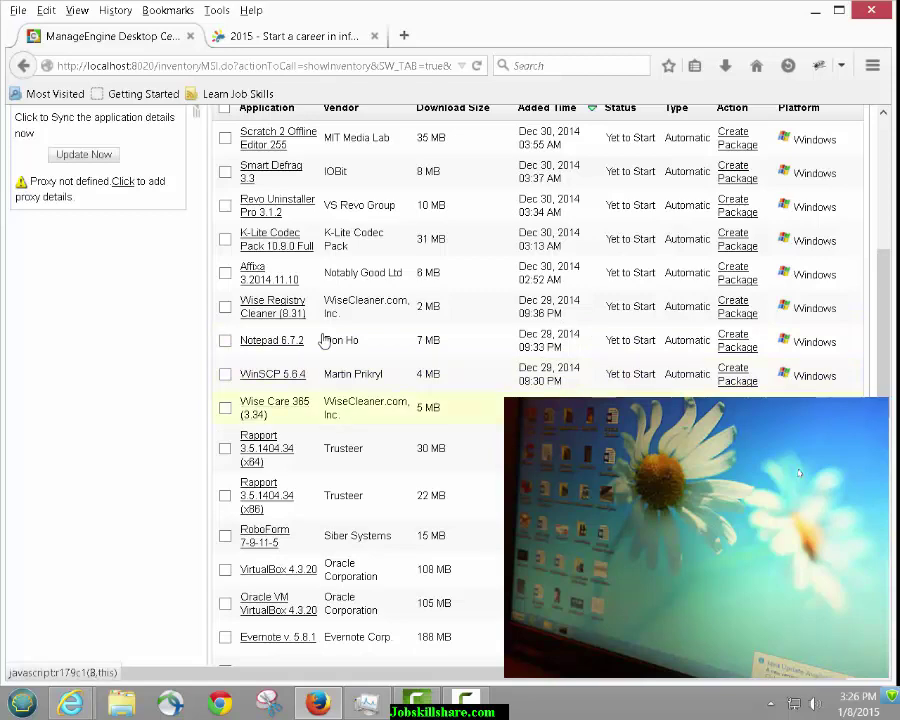
{"action": "scroll", "coordinate": [323, 341], "scroll_direction": "down", "scroll_amount": 3}
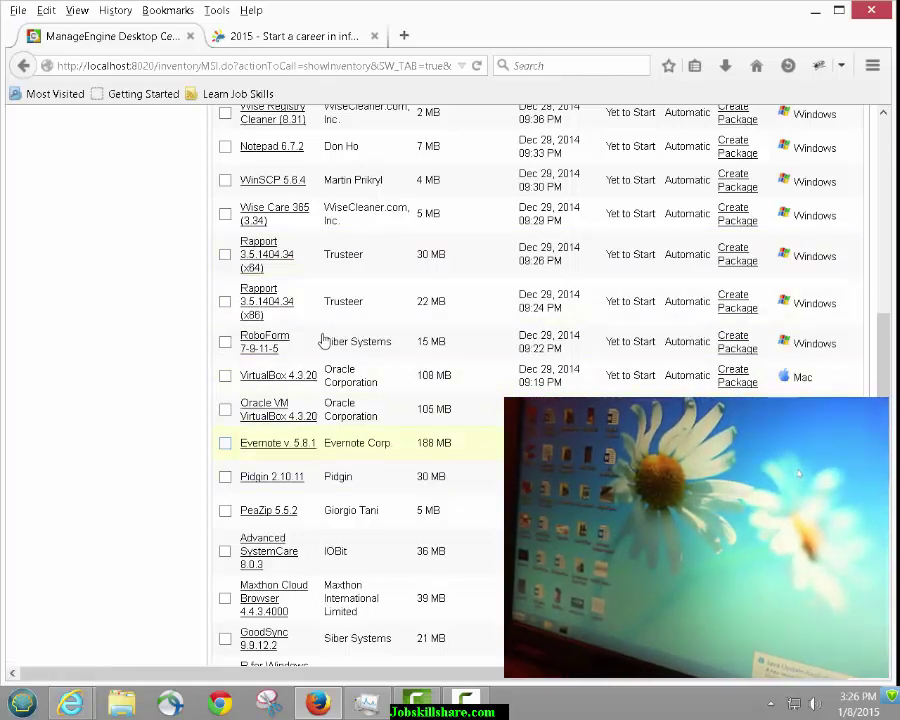
{"action": "left_click", "coordinate": [225, 443]}
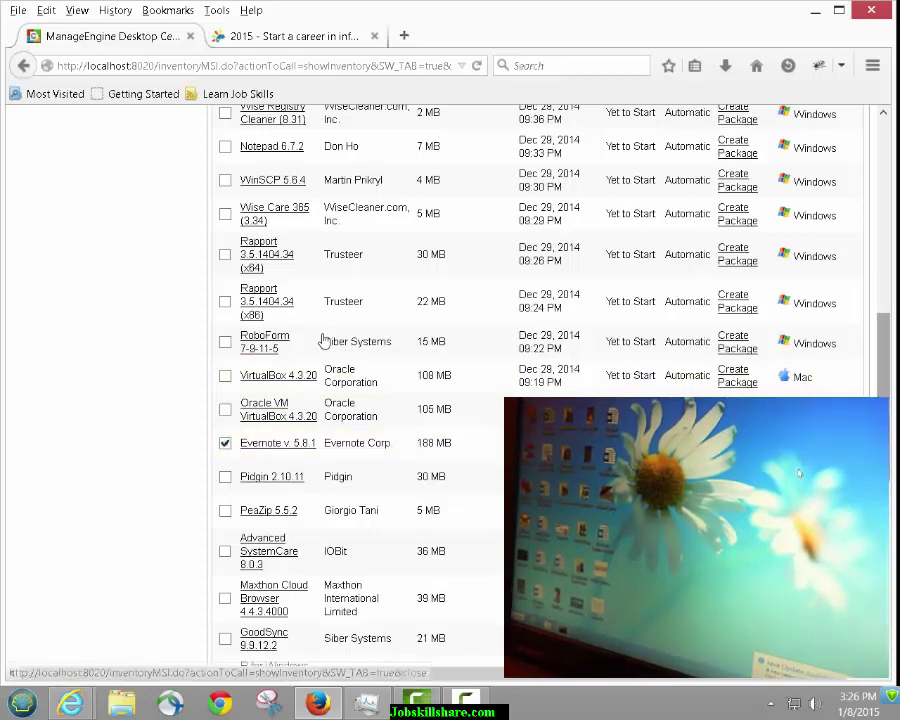
- Open the application details of Evernote v. 5.8.1 and examine its type and install switches
{"action": "scroll", "coordinate": [324, 341], "scroll_direction": "down", "scroll_amount": 6}
{"action": "scroll", "coordinate": [324, 341], "scroll_direction": "down", "scroll_amount": 3}
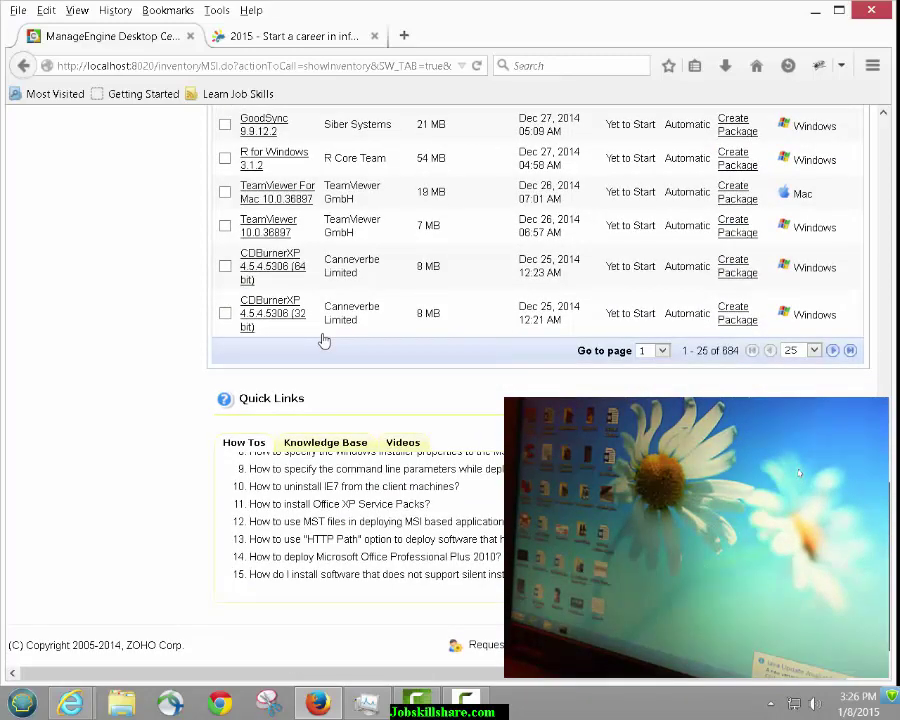
{"action": "scroll", "coordinate": [324, 341], "scroll_direction": "up", "scroll_amount": 15}
{"action": "scroll", "coordinate": [324, 341], "scroll_direction": "down", "scroll_amount": 3}
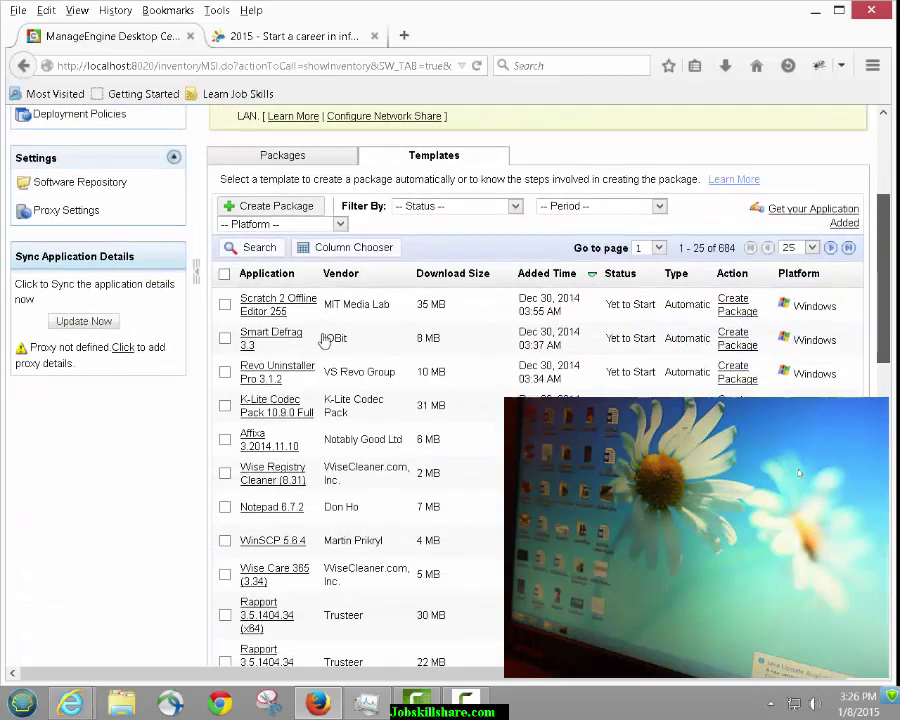
{"action": "scroll", "coordinate": [324, 341], "scroll_direction": "down", "scroll_amount": 5}
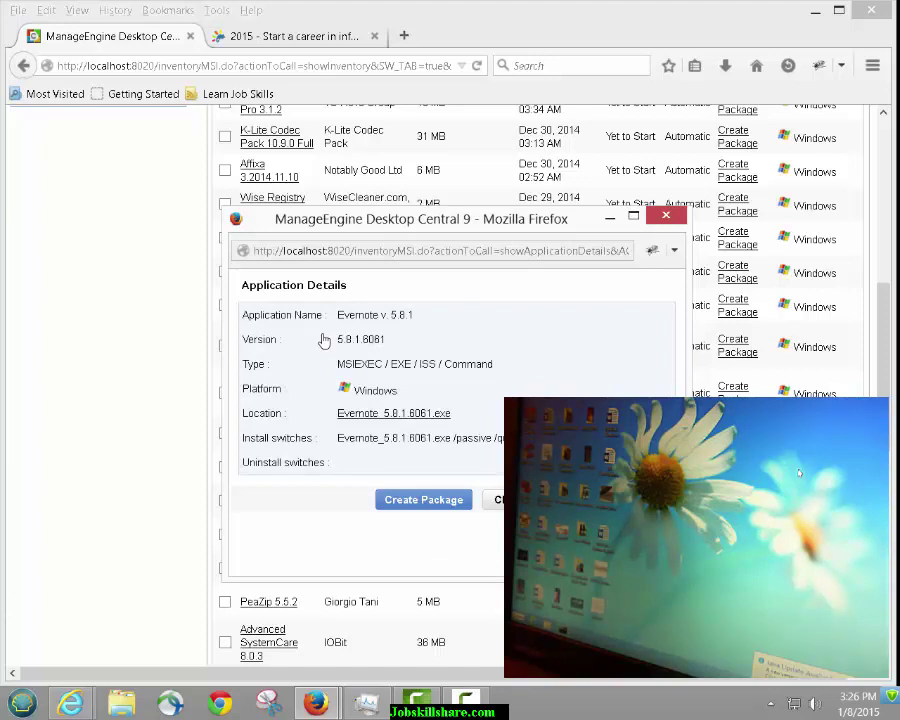
{"action": "left_click_drag", "start_coordinate": [337, 364], "coordinate": [481, 364]}
{"action": "left_click", "coordinate": [323, 341]}
{"action": "left_click_drag", "start_coordinate": [452, 438], "coordinate": [505, 438]}
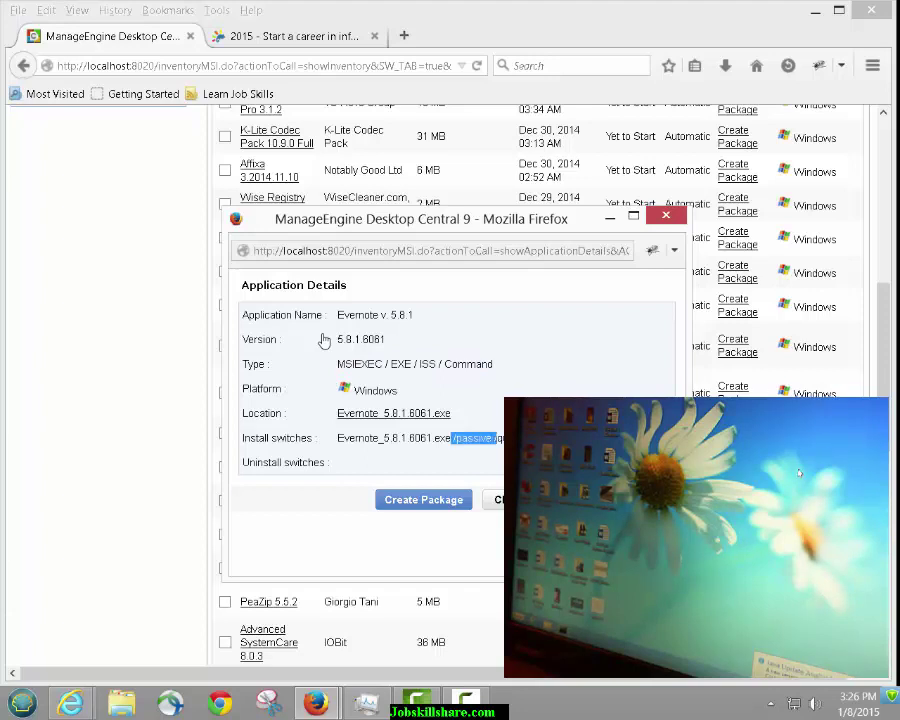
{"action": "left_click", "coordinate": [323, 341]}
{"action": "mouse_move", "coordinate": [505, 438]}
{"action": "left_mouse_down"}
{"action": "mouse_move", "coordinate": [338, 438]}
{"action": "mouse_move", "coordinate": [454, 438]}
{"action": "left_mouse_up"}
{"action": "left_click", "coordinate": [323, 341]}
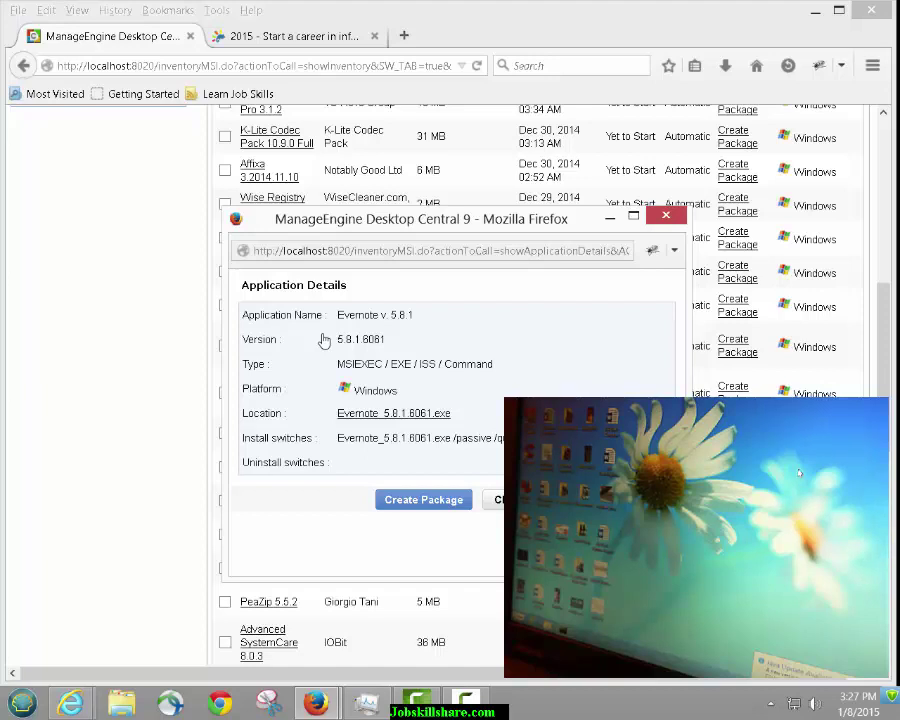
- Create the Evernote package, setting the proxy to Direct Connection to the Internet and accepting the download of the application binaries
{"action": "key", "text": "shift+End"}
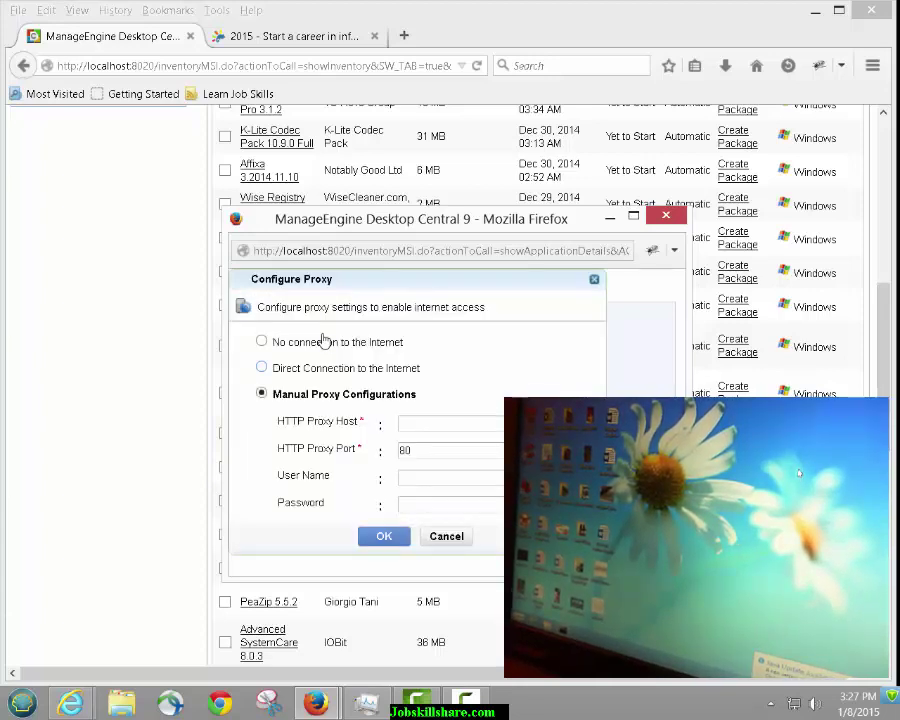
{"action": "key", "text": "Up"}
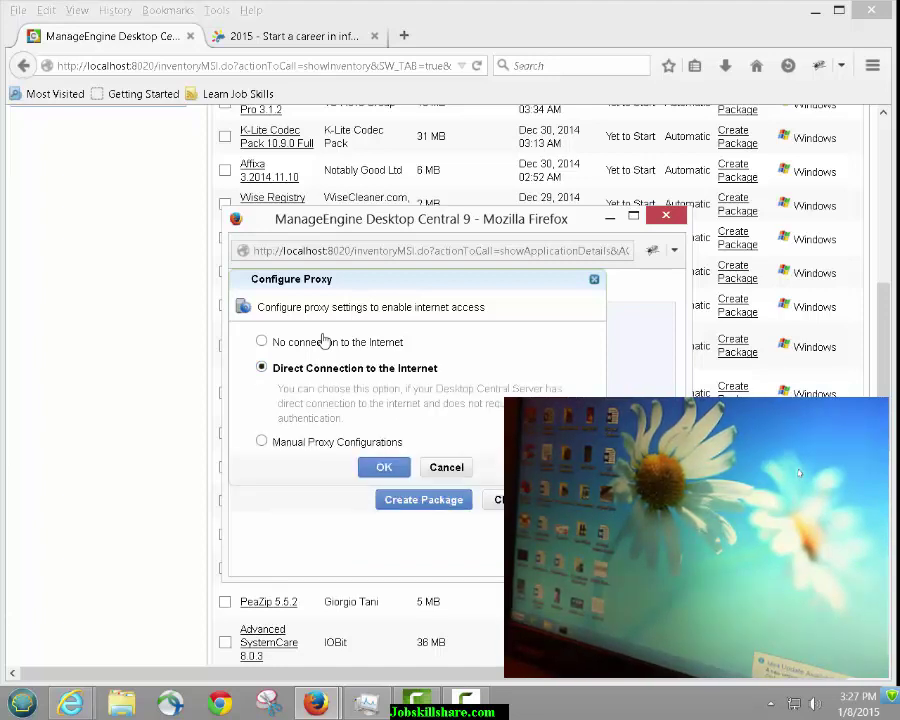
{"action": "key", "text": "Return"}
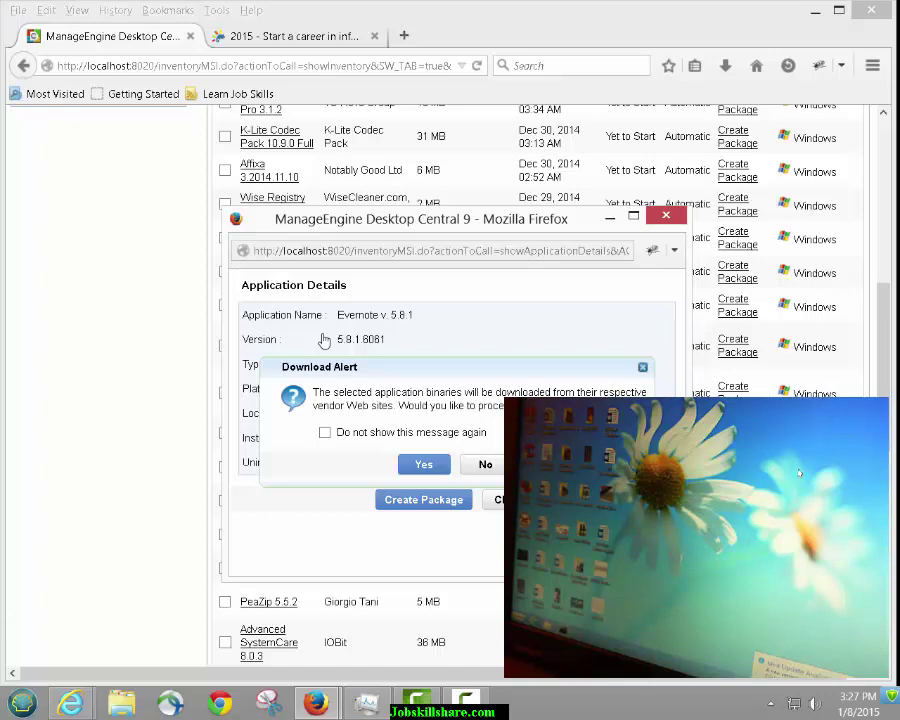
{"action": "key", "text": "Return"}
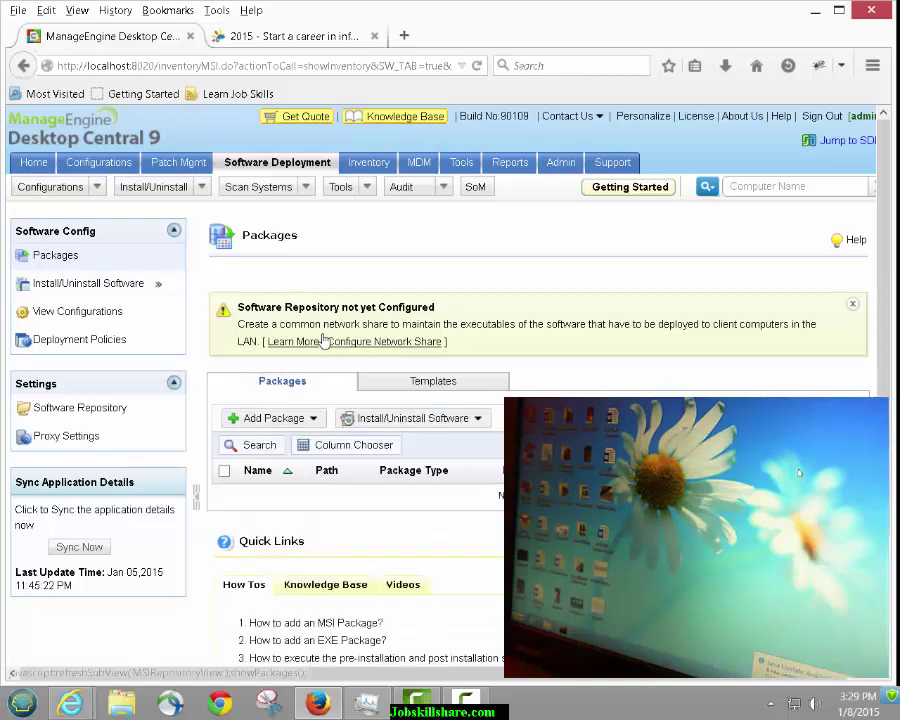
- Select the Evernote v. 5.8.1 package and start an Install/Uninstall Windows Software configuration for it
{"action": "scroll", "coordinate": [323, 341], "scroll_direction": "down", "scroll_amount": 1}
{"action": "left_click", "coordinate": [273, 355]}
{"action": "scroll", "coordinate": [323, 341], "scroll_direction": "down", "scroll_amount": 2}
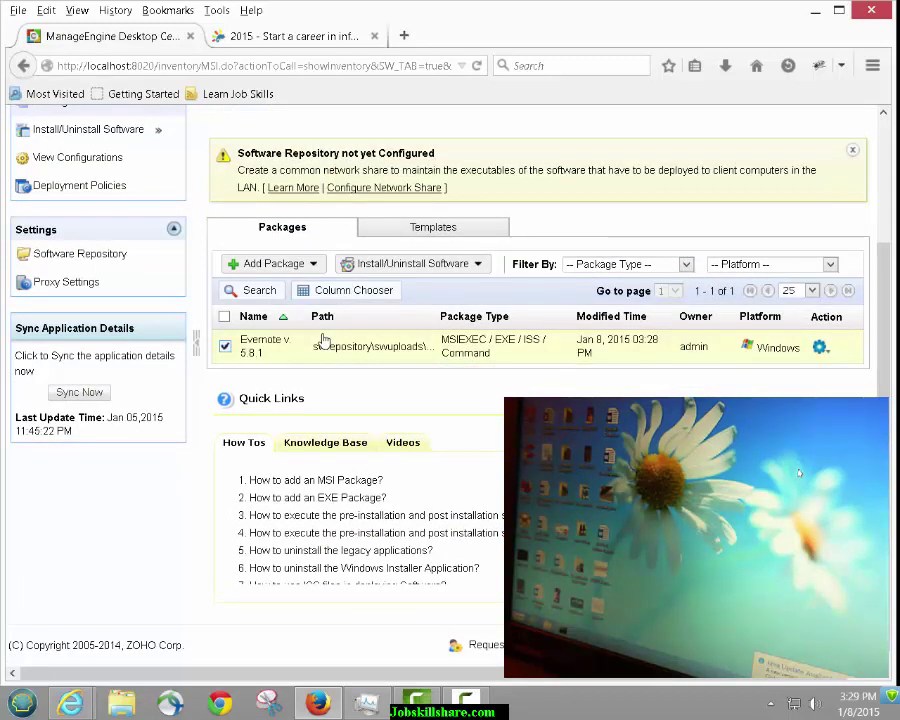
{"action": "left_click", "coordinate": [820, 347]}
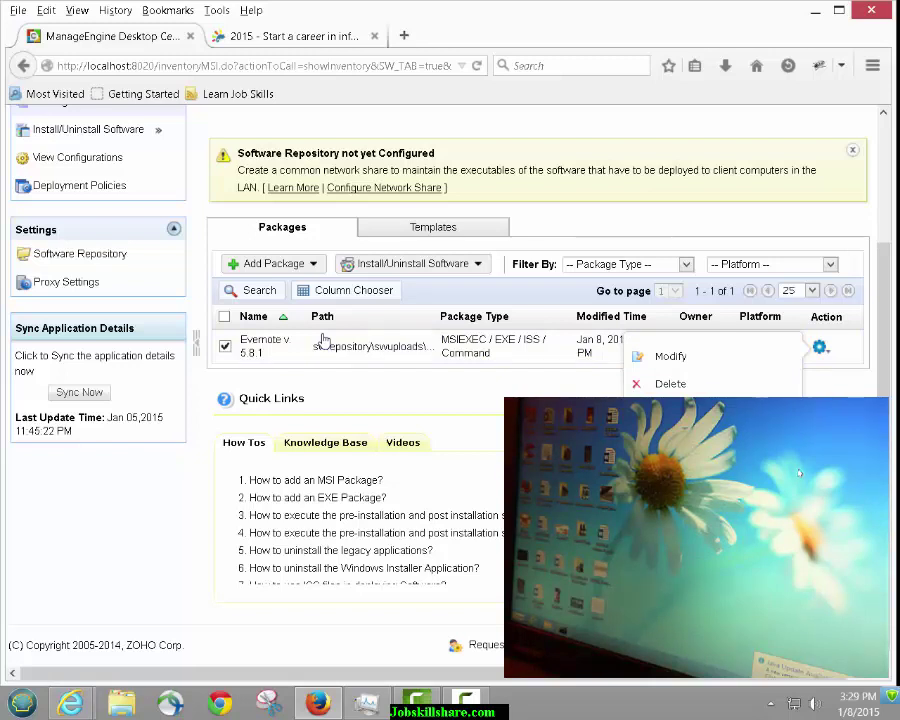
{"action": "left_click", "coordinate": [323, 340]}
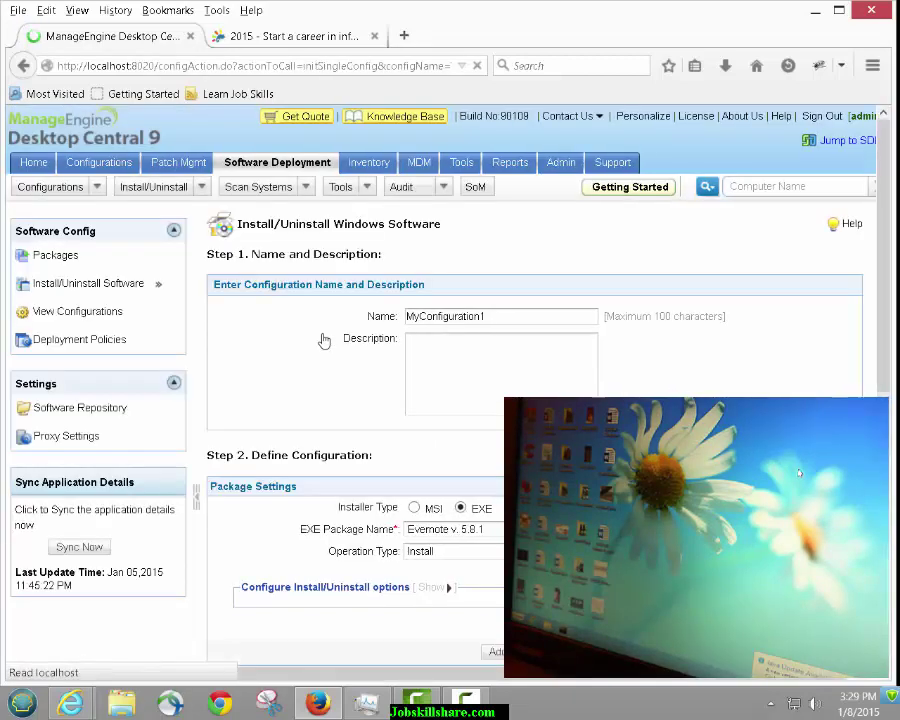
- Name the software installation configuration evernote and leave its description empty
{"action": "key", "text": "ctrl+a"}
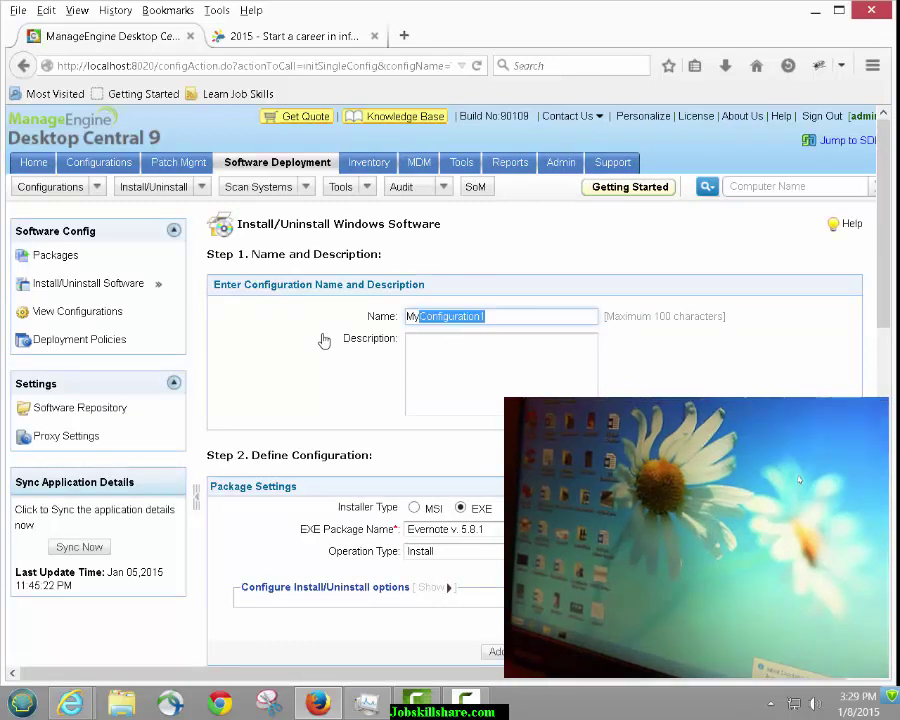
{"action": "type", "text": "ever"}
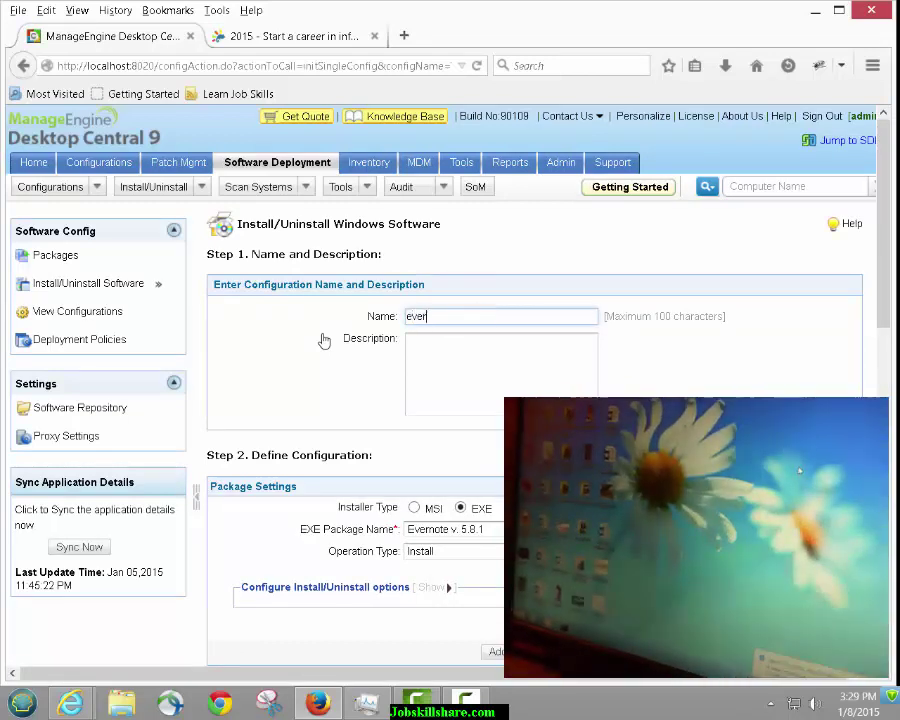
{"action": "type", "text": "note"}
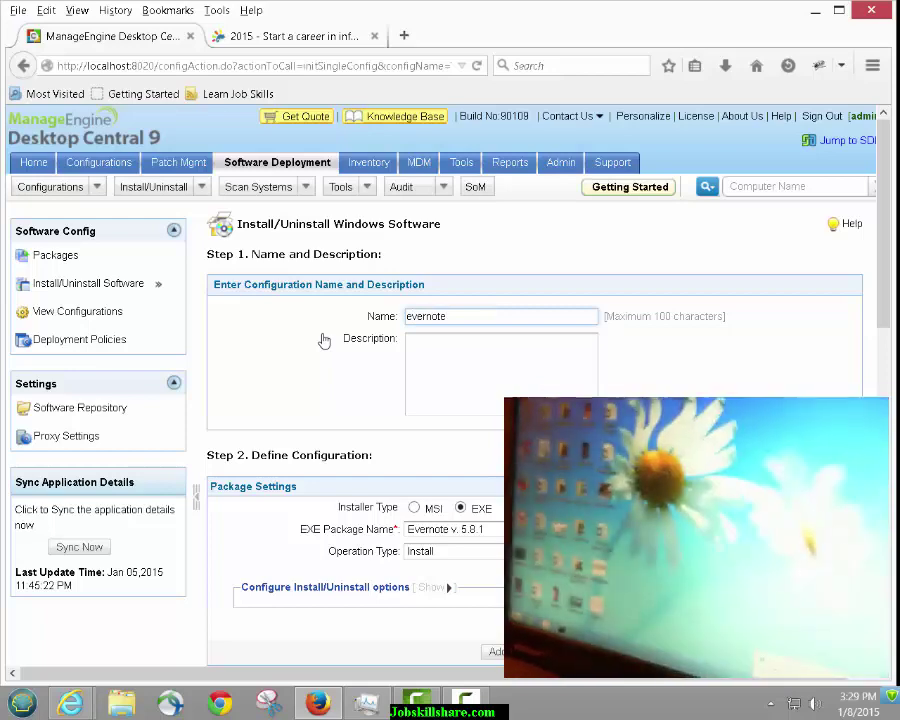
{"action": "key", "text": "Tab"}
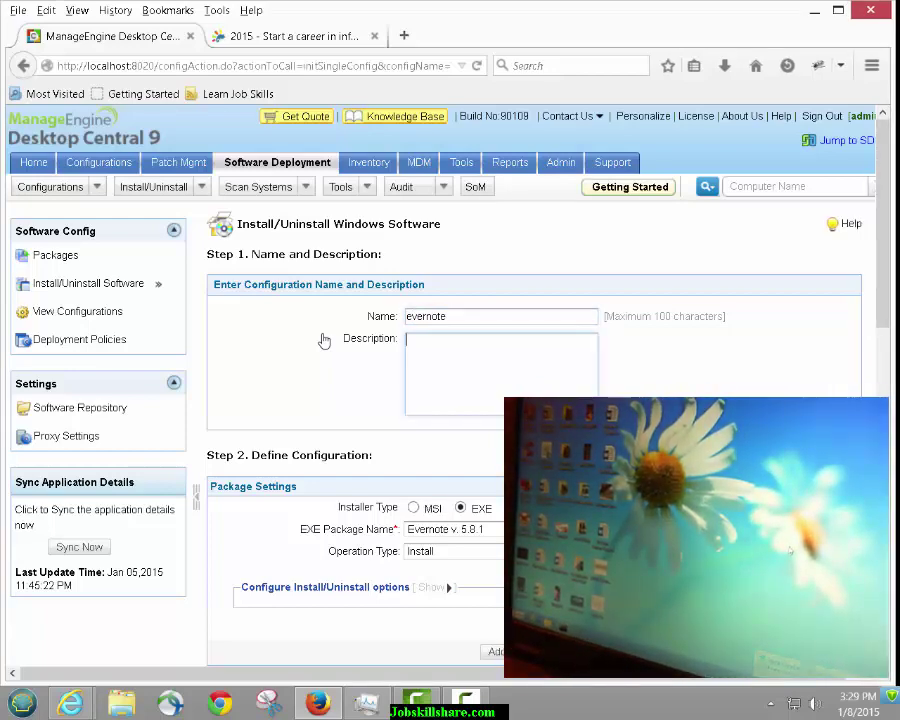
- Review the package, scheduler, target and execution settings and deploy the configuration immediately to the Local Office remote office
{"action": "scroll", "coordinate": [324, 341], "scroll_direction": "down", "scroll_amount": 3}
{"action": "scroll", "coordinate": [324, 341], "scroll_direction": "down", "scroll_amount": 2}
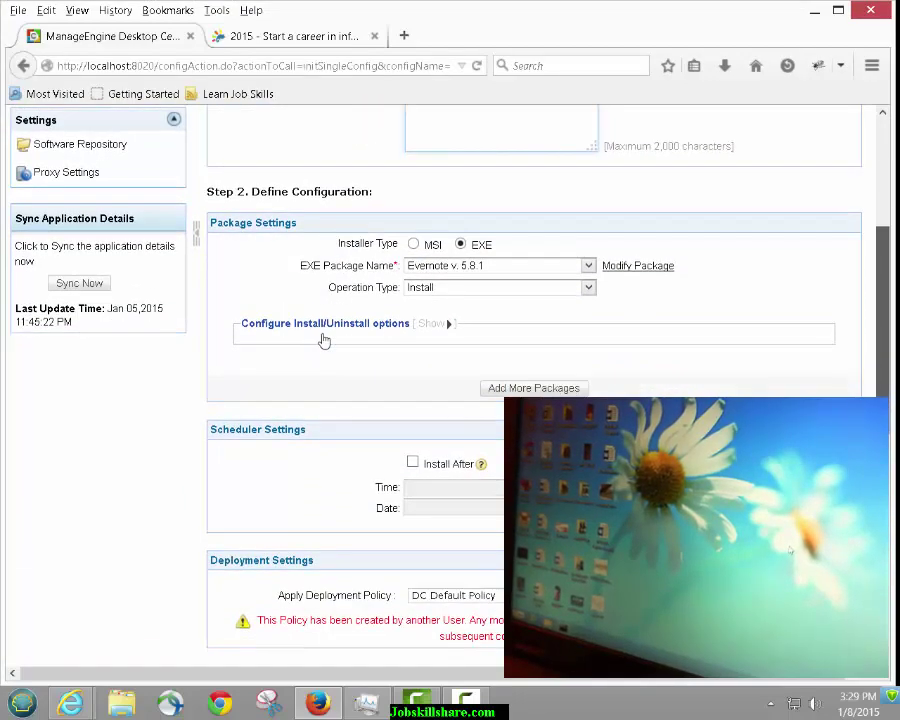
{"action": "scroll", "coordinate": [324, 341], "scroll_direction": "down", "scroll_amount": 6}
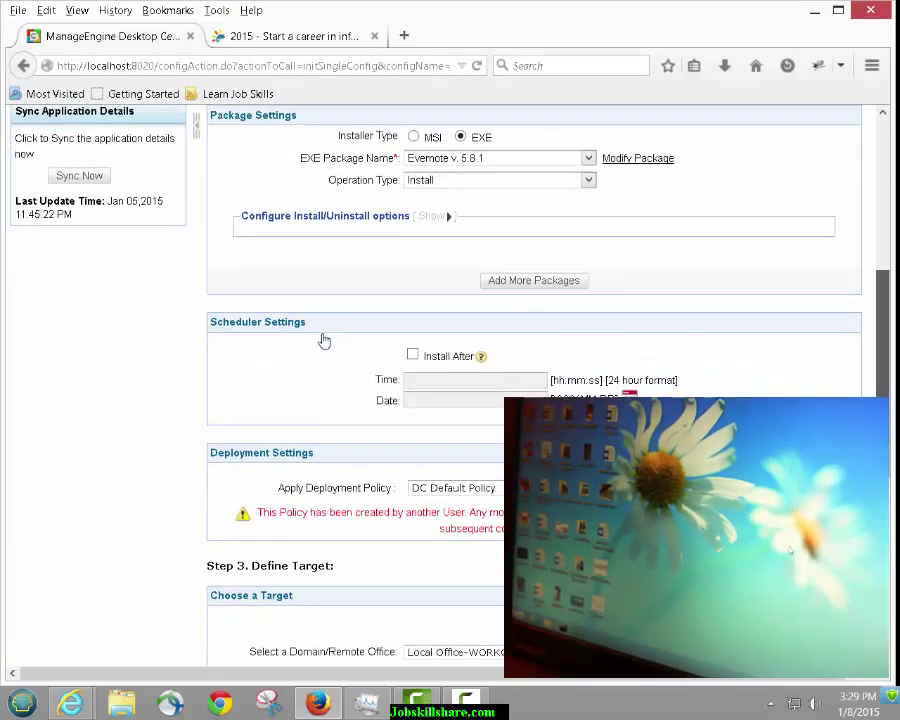
{"action": "scroll", "coordinate": [324, 341], "scroll_direction": "down", "scroll_amount": 4}
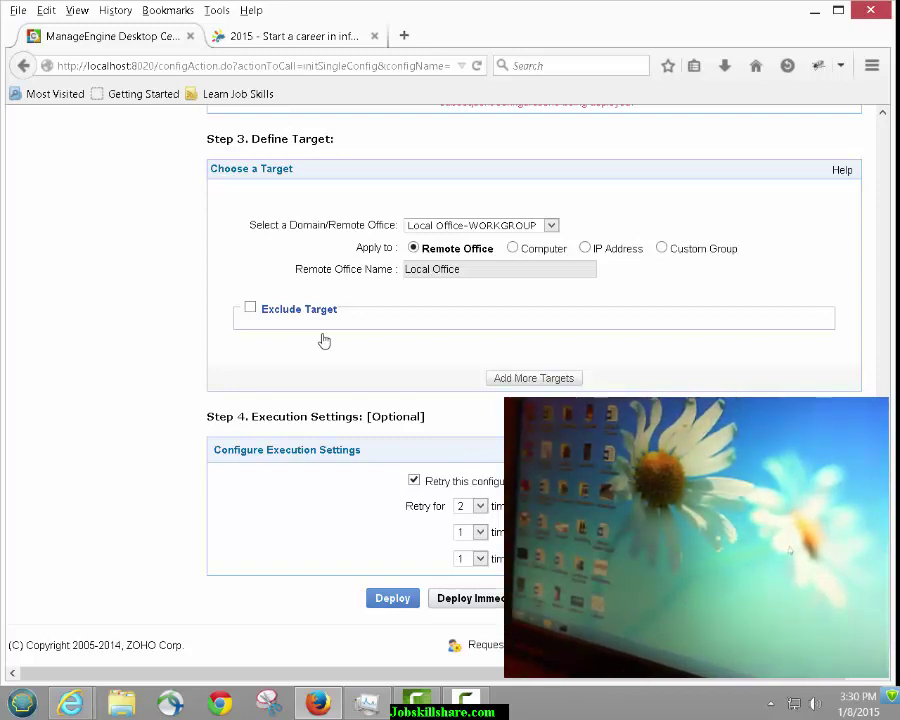
{"action": "key", "text": "Return"}
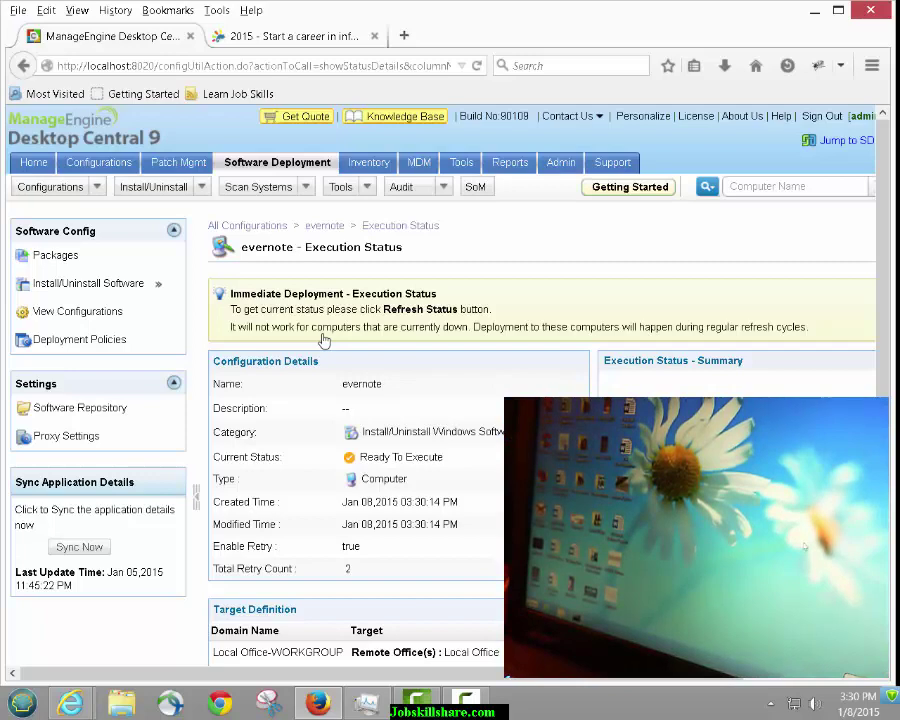
- Examine the configuration details and the remote office target on the evernote execution status page
{"action": "left_click", "coordinate": [323, 340]}
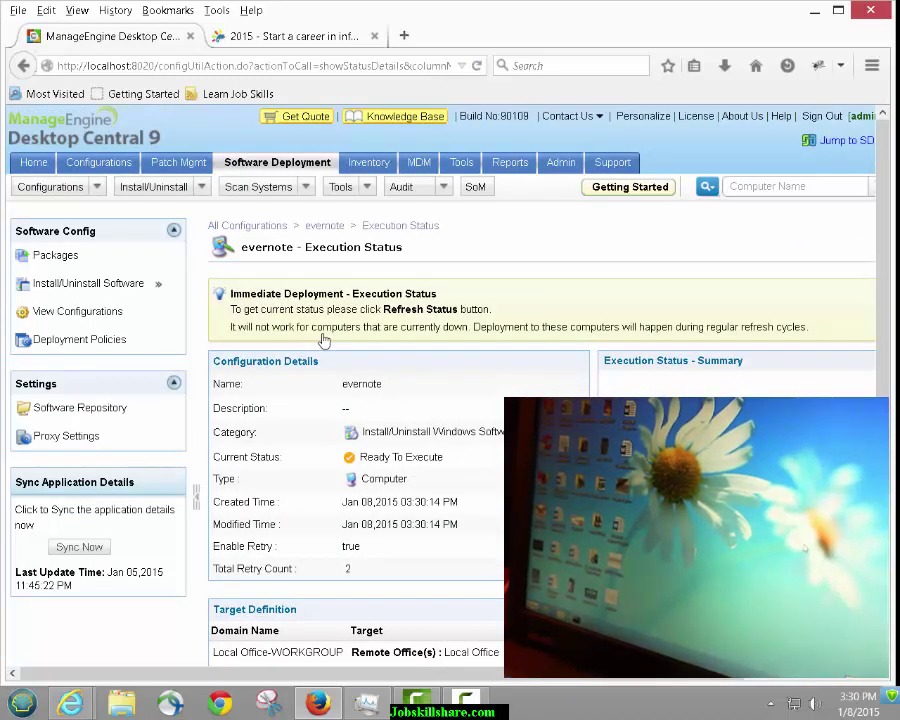
{"action": "scroll", "coordinate": [323, 340], "scroll_direction": "down", "scroll_amount": 2}
{"action": "scroll", "coordinate": [323, 340], "scroll_direction": "down", "scroll_amount": 2}
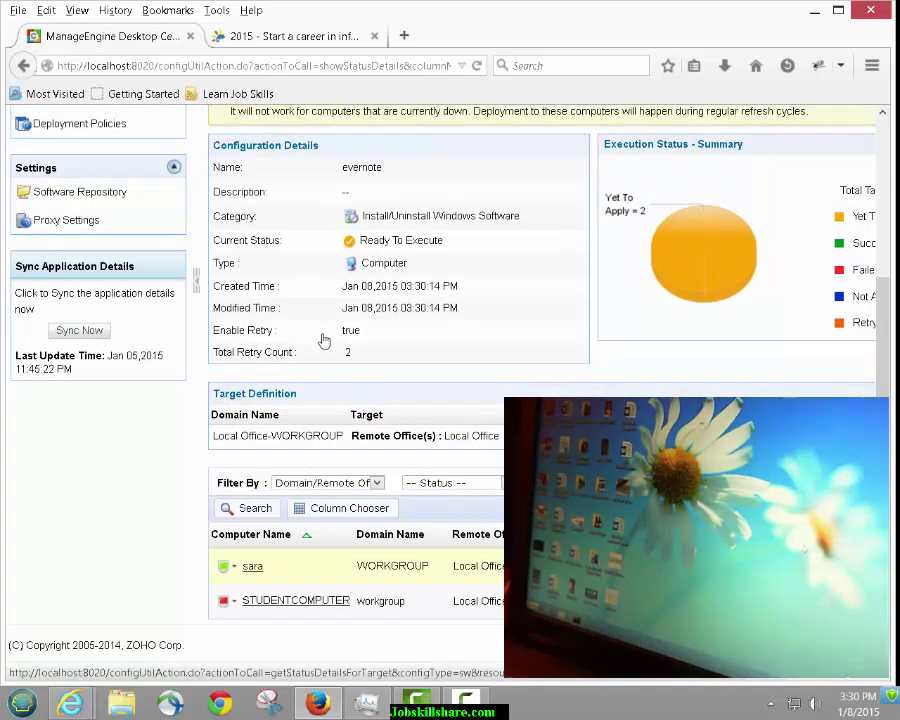
{"action": "mouse_move", "coordinate": [224, 600]}
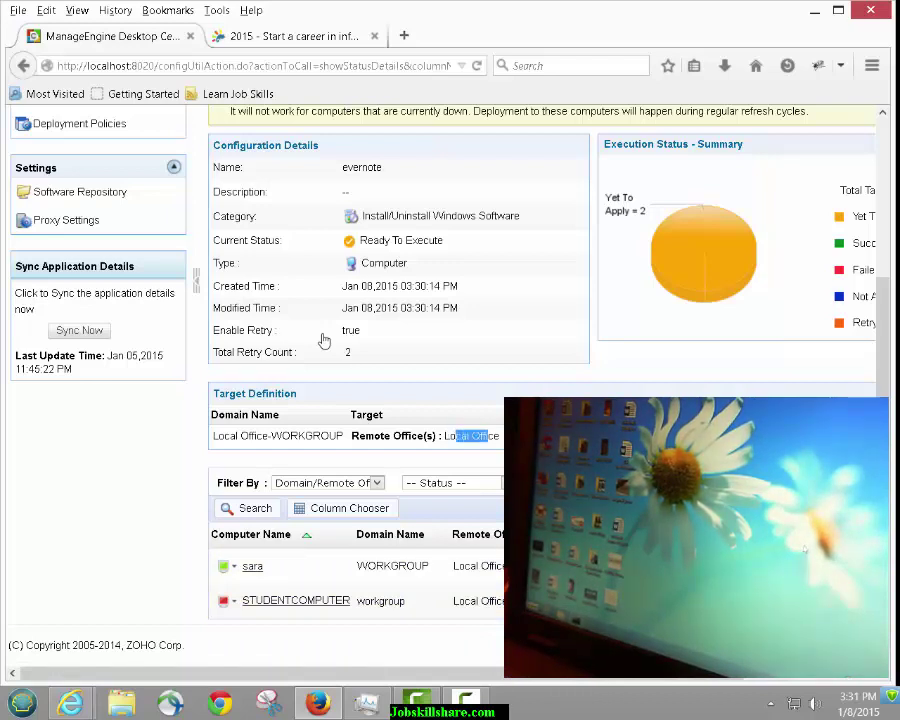
{"action": "left_click_drag", "start_coordinate": [434, 436], "coordinate": [500, 436]}
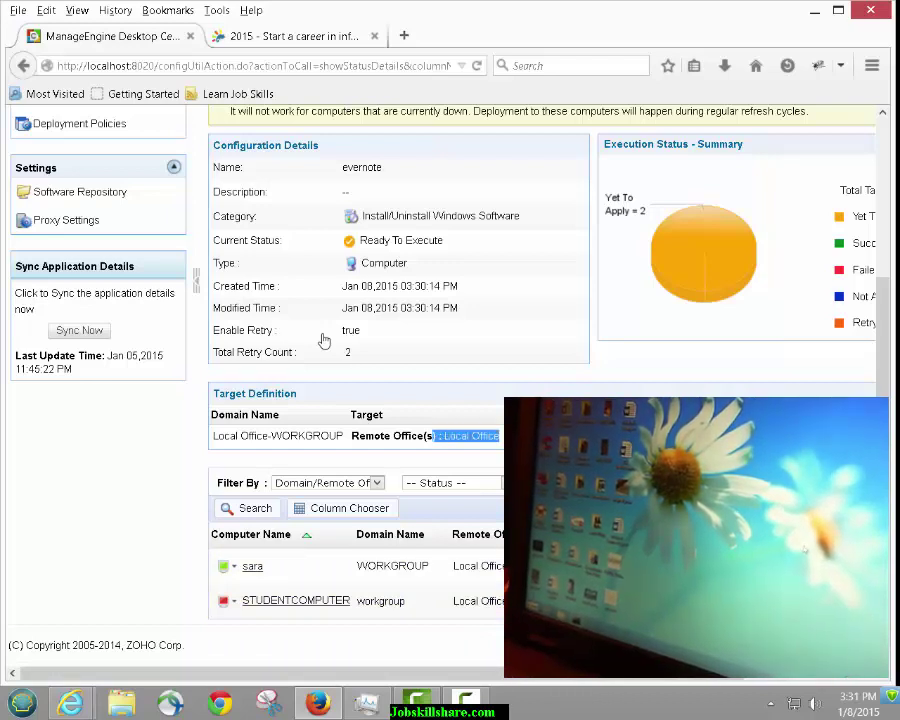
{"action": "left_click", "coordinate": [323, 341]}
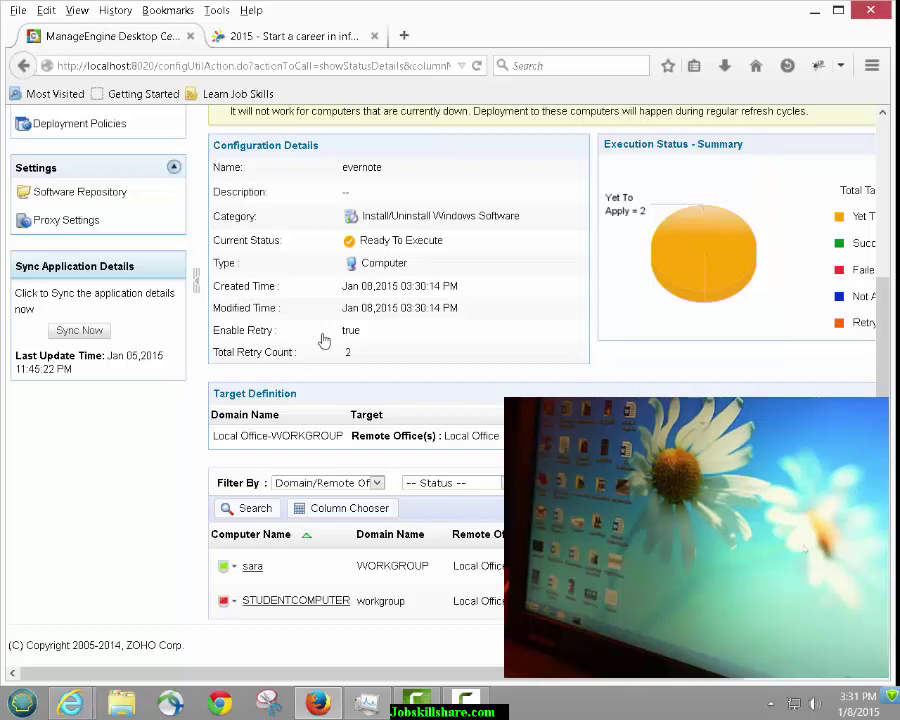
{"action": "left_click_drag", "start_coordinate": [500, 436], "coordinate": [384, 414]}
{"action": "left_click", "coordinate": [430, 460]}
{"action": "left_click_drag", "start_coordinate": [500, 436], "coordinate": [357, 436]}
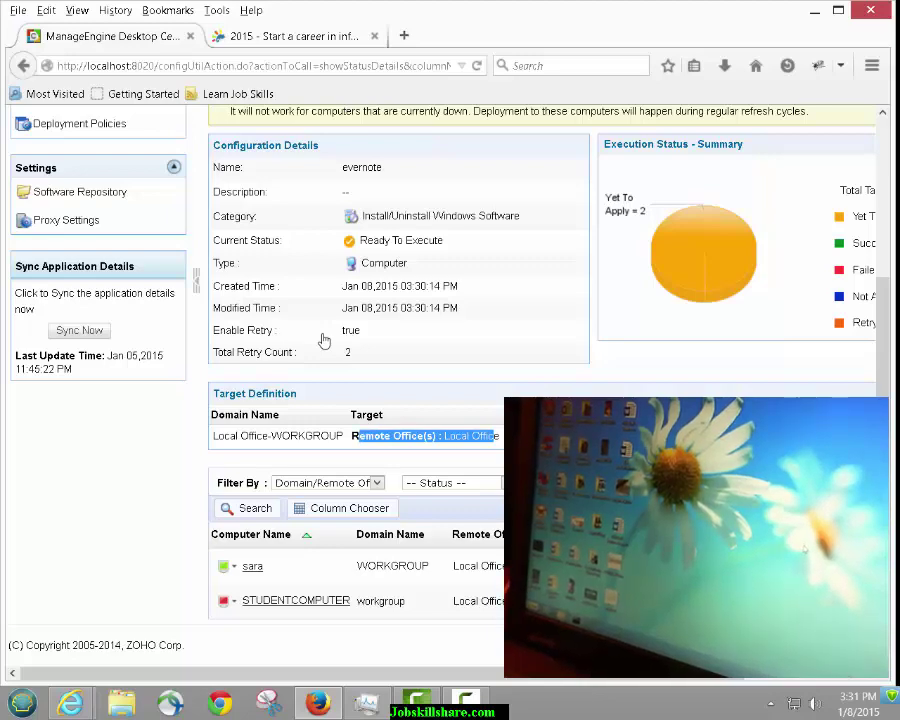
{"action": "scroll", "coordinate": [323, 341], "scroll_direction": "up", "scroll_amount": 1}
{"action": "scroll", "coordinate": [323, 341], "scroll_direction": "up", "scroll_amount": 1}
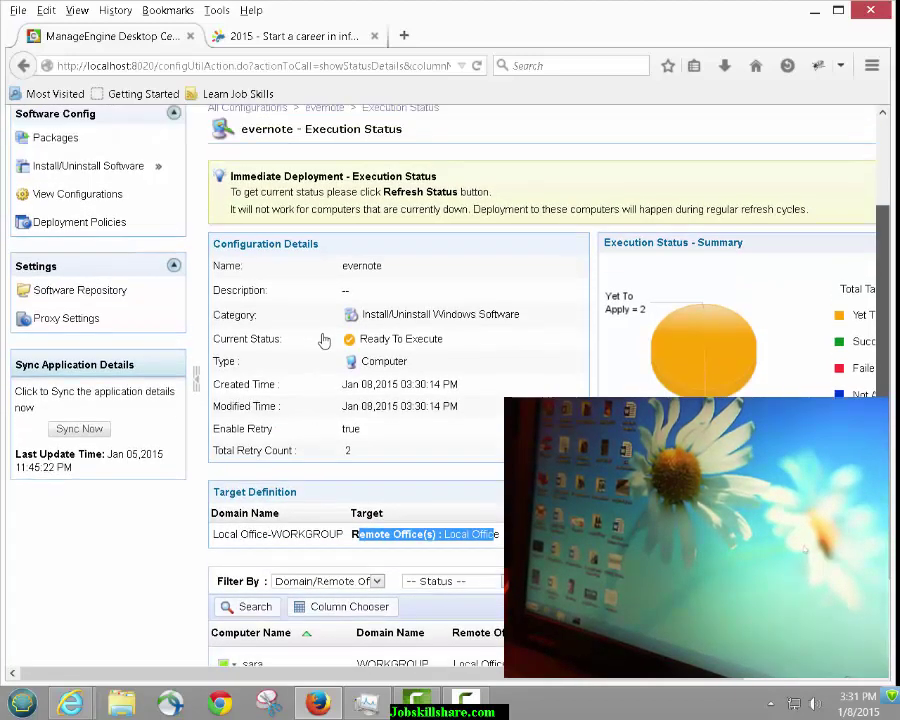
- Check the list of targeted computers and the execution status summary of the evernote deployment
{"action": "scroll", "coordinate": [323, 341], "scroll_direction": "down", "scroll_amount": 2}
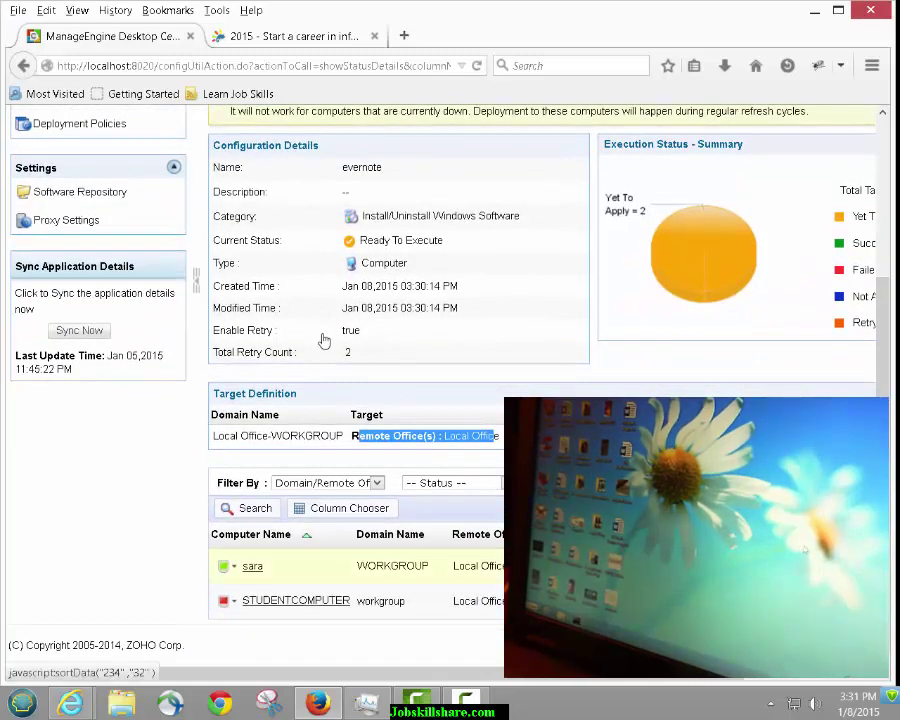
{"action": "left_click_drag", "start_coordinate": [470, 566], "coordinate": [500, 601]}
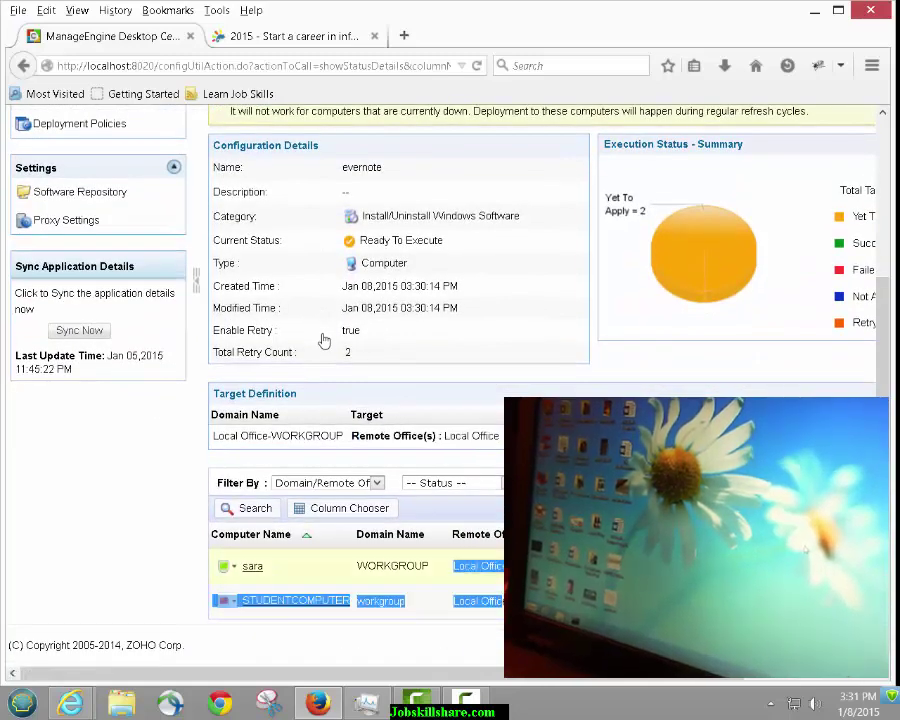
{"action": "left_click", "coordinate": [323, 341]}
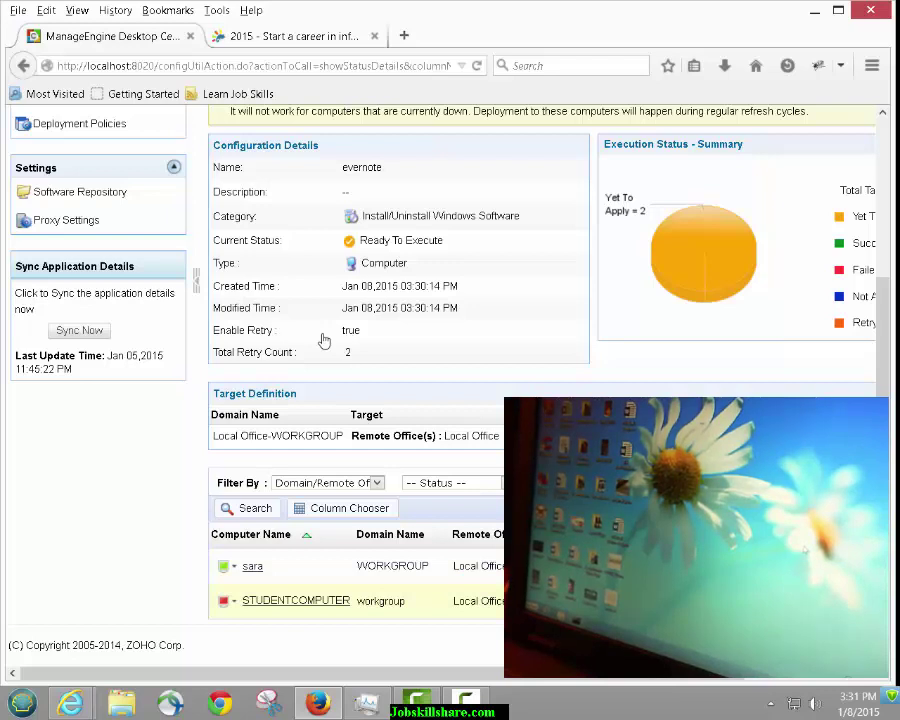
{"action": "left_click_drag", "start_coordinate": [500, 610], "coordinate": [215, 566]}
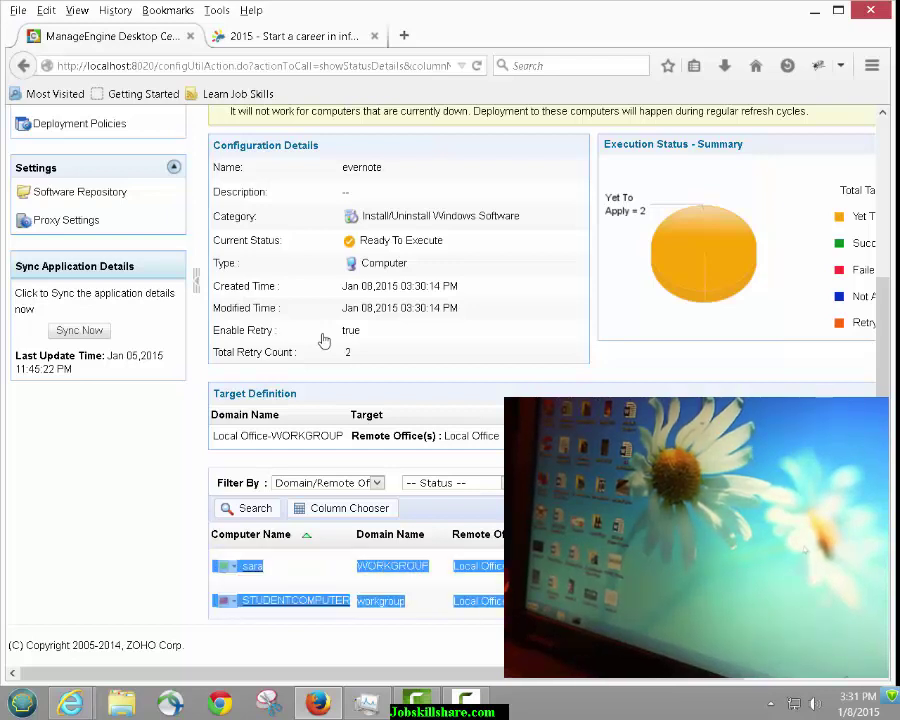
{"action": "left_click", "coordinate": [323, 341]}
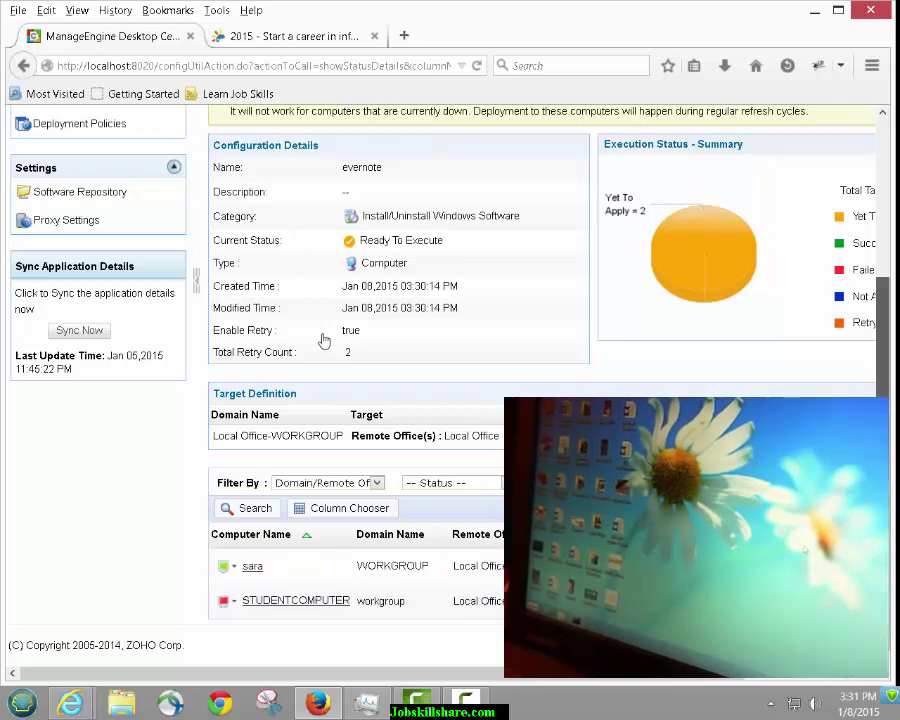
{"action": "scroll", "coordinate": [323, 341], "scroll_direction": "right", "scroll_amount": 3}
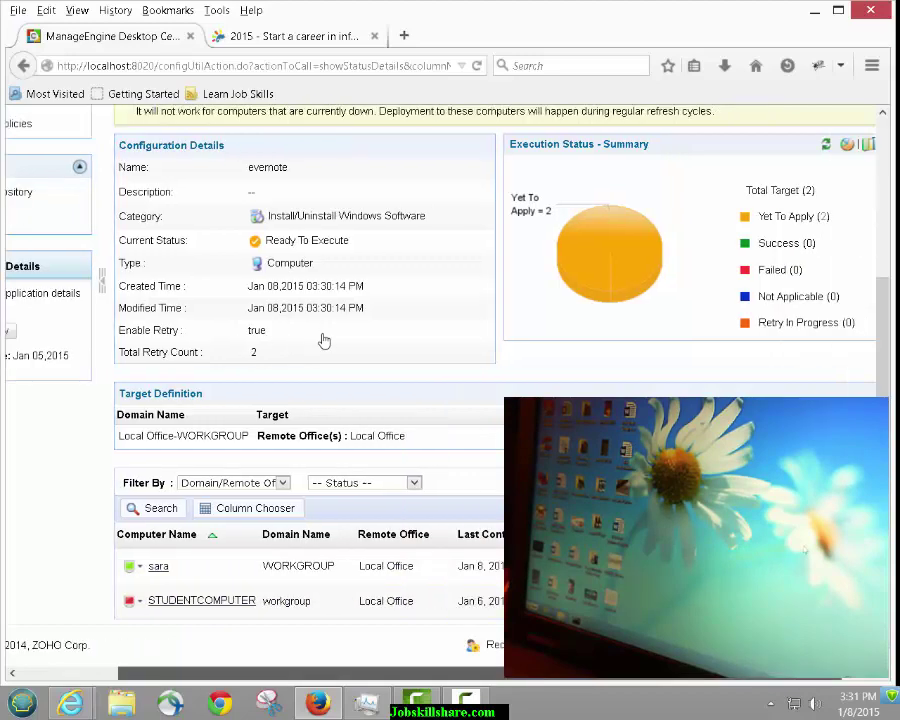
{"action": "scroll", "coordinate": [323, 341], "scroll_direction": "left", "scroll_amount": 3}
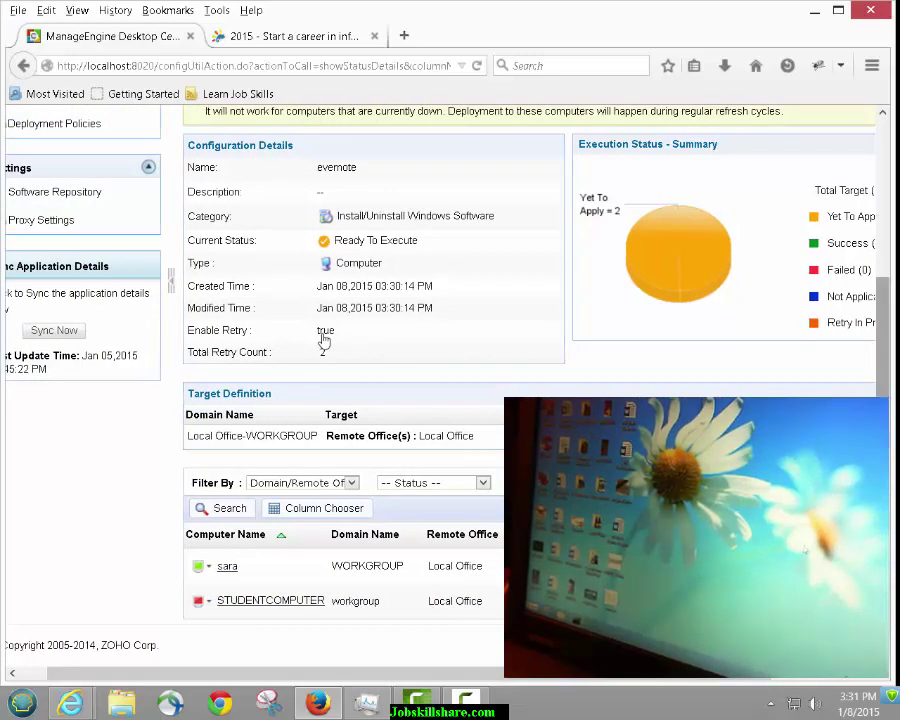
- Refresh the evernote execution status and recheck the summary, the target computers and the note on regular refresh cycles
{"action": "scroll", "coordinate": [323, 341], "scroll_direction": "up", "scroll_amount": 2}
{"action": "scroll", "coordinate": [323, 341], "scroll_direction": "up", "scroll_amount": 2}
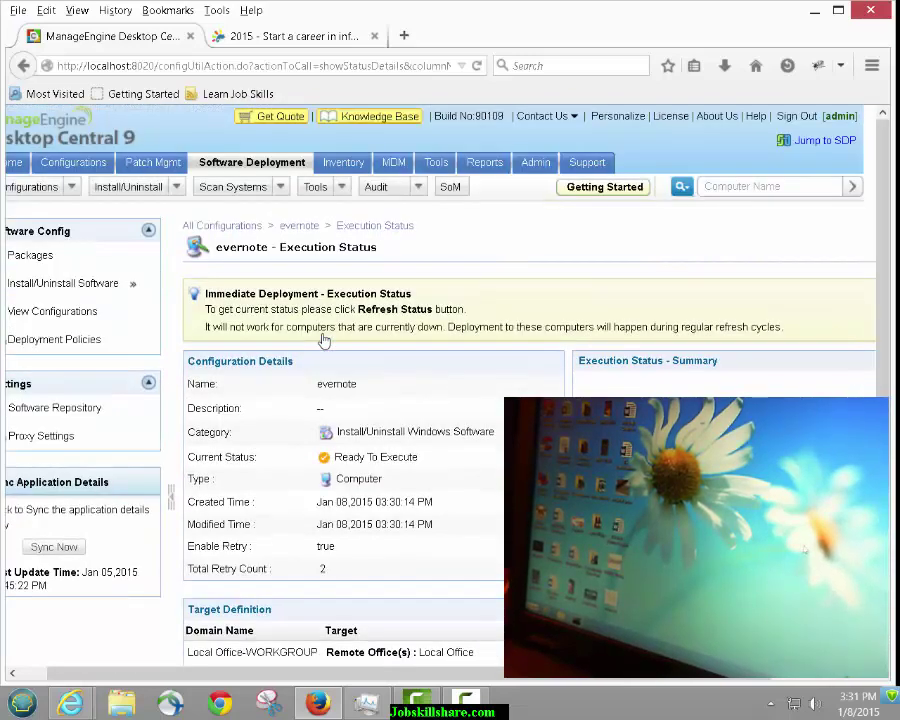
{"action": "key", "text": "F5"}
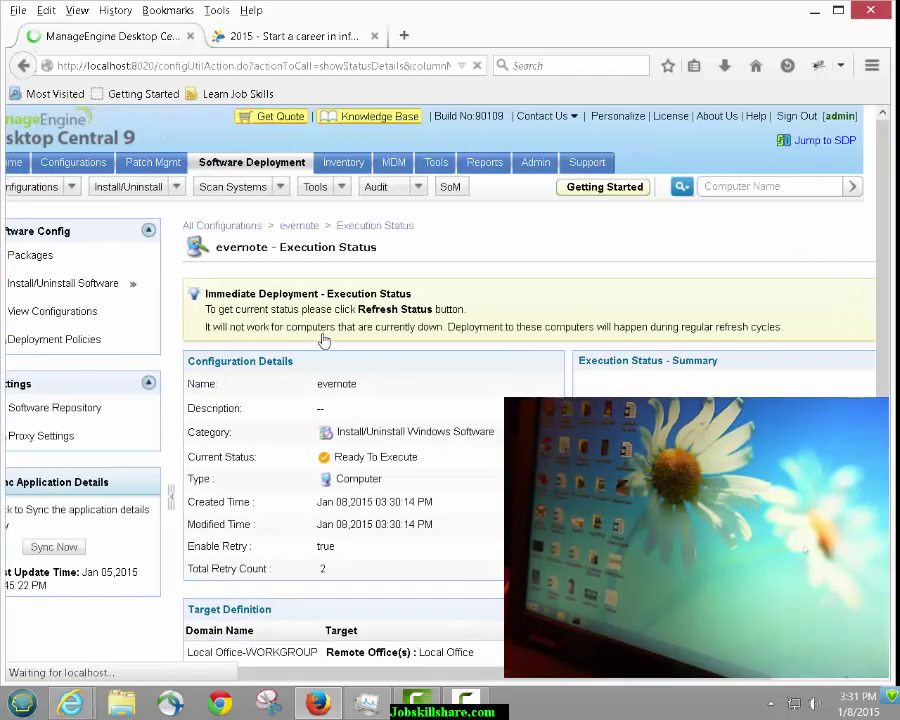
{"action": "scroll", "coordinate": [323, 341], "scroll_direction": "down", "scroll_amount": 3}
{"action": "scroll", "coordinate": [323, 341], "scroll_direction": "down", "scroll_amount": 1}
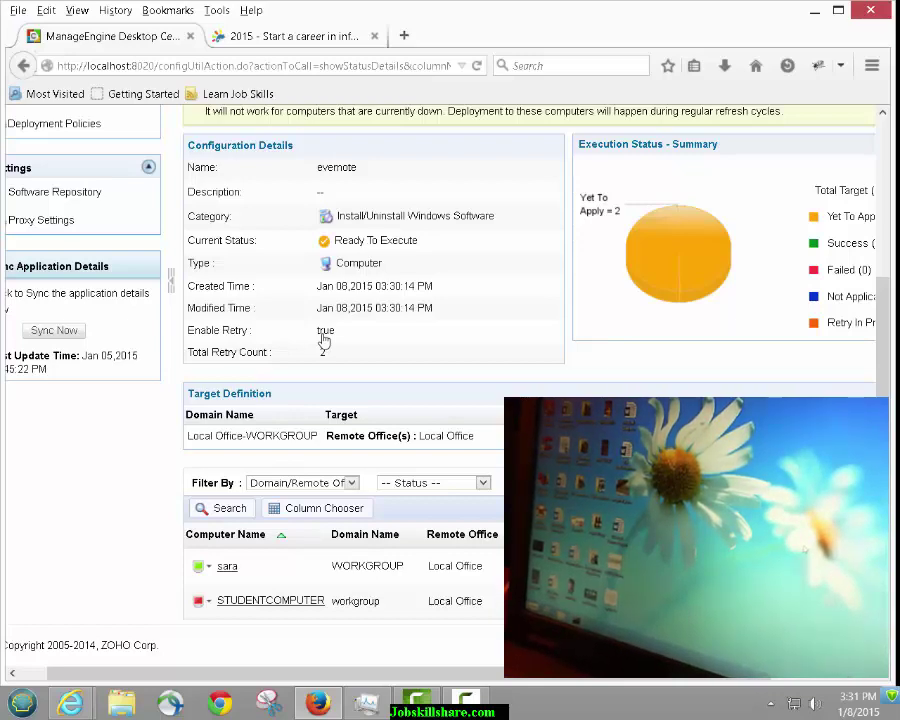
{"action": "scroll", "coordinate": [323, 341], "scroll_direction": "up", "scroll_amount": 3}
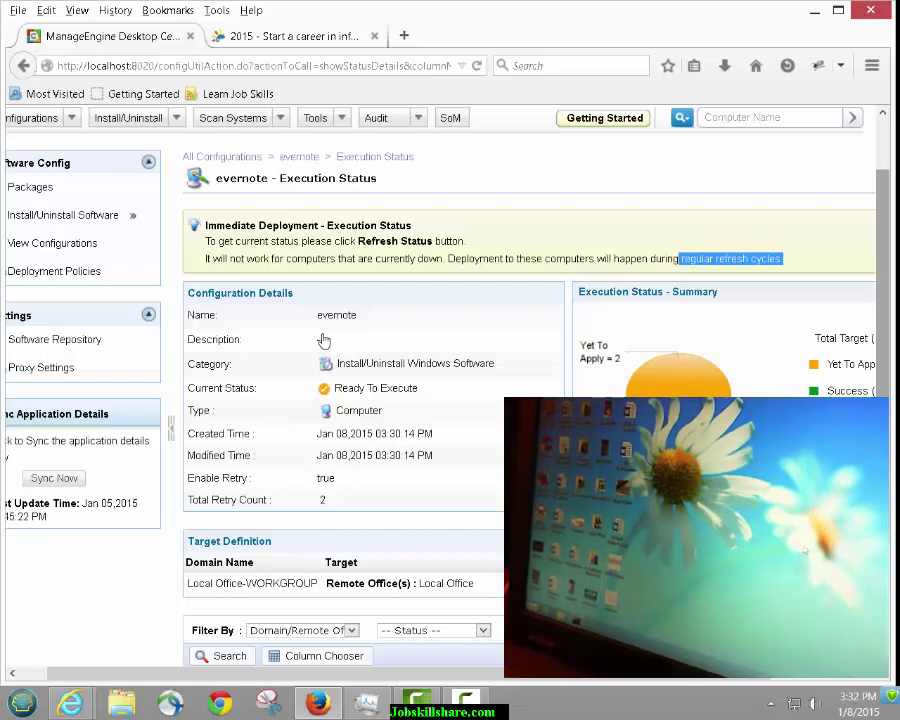
{"action": "scroll", "coordinate": [324, 341], "scroll_direction": "down", "scroll_amount": 3}
{"action": "key", "text": "F5"}
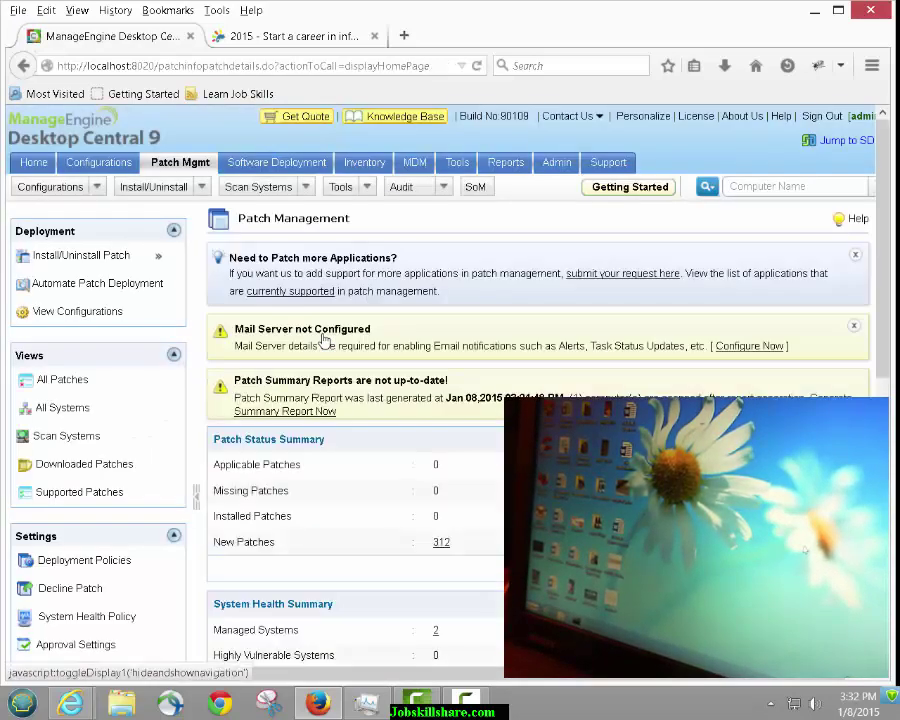
- Show all systems in Patch Management and open the vulnerability summary of the highly vulnerable Windows 8 computer
{"action": "scroll", "coordinate": [324, 340], "scroll_direction": "down", "scroll_amount": 2}
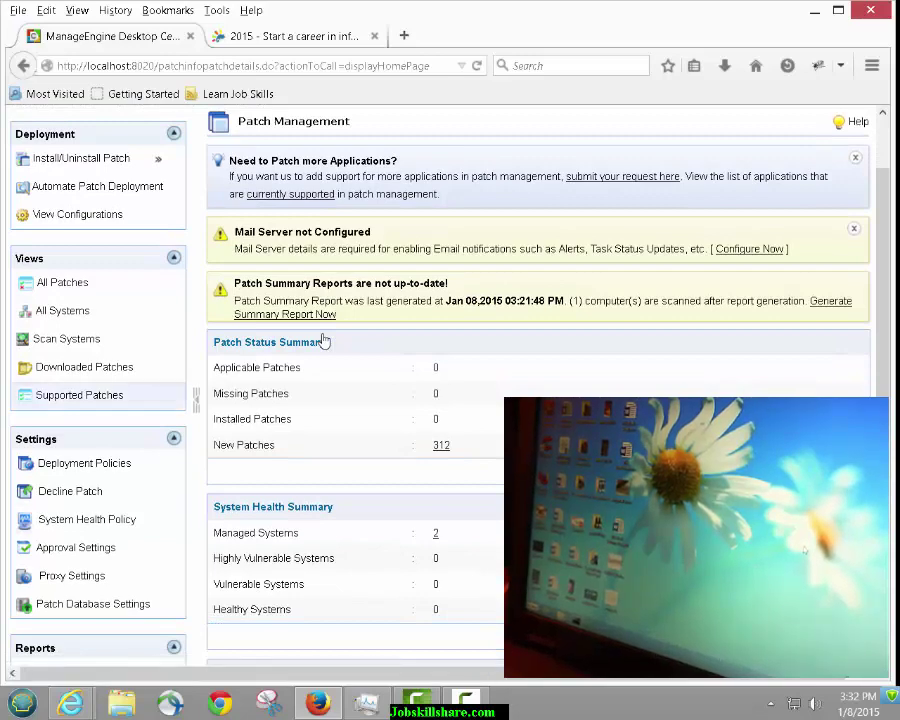
{"action": "left_click", "coordinate": [62, 310]}
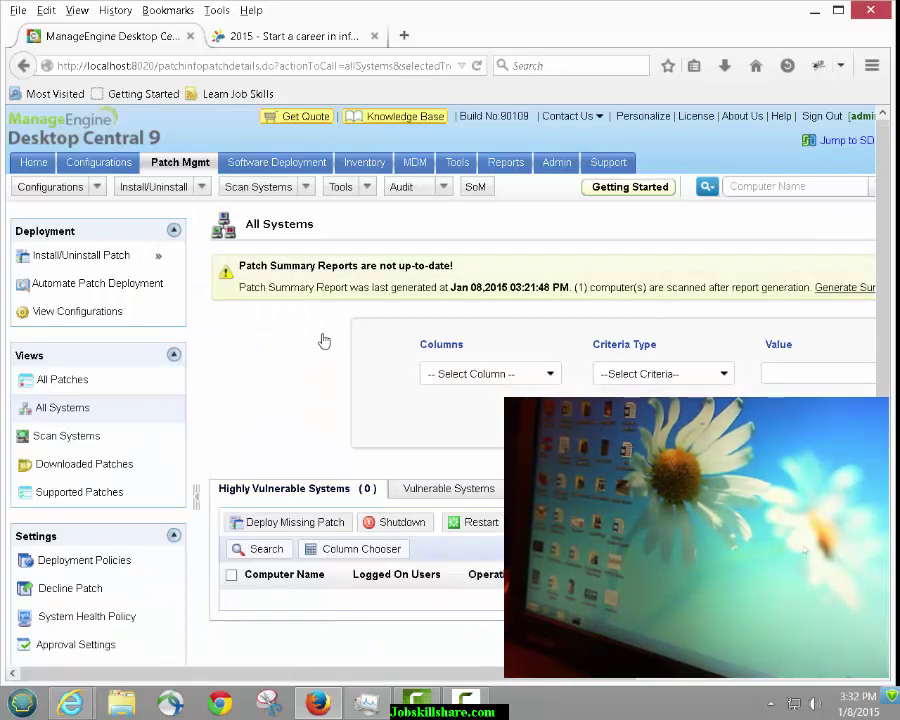
{"action": "scroll", "coordinate": [324, 341], "scroll_direction": "down", "scroll_amount": 2}
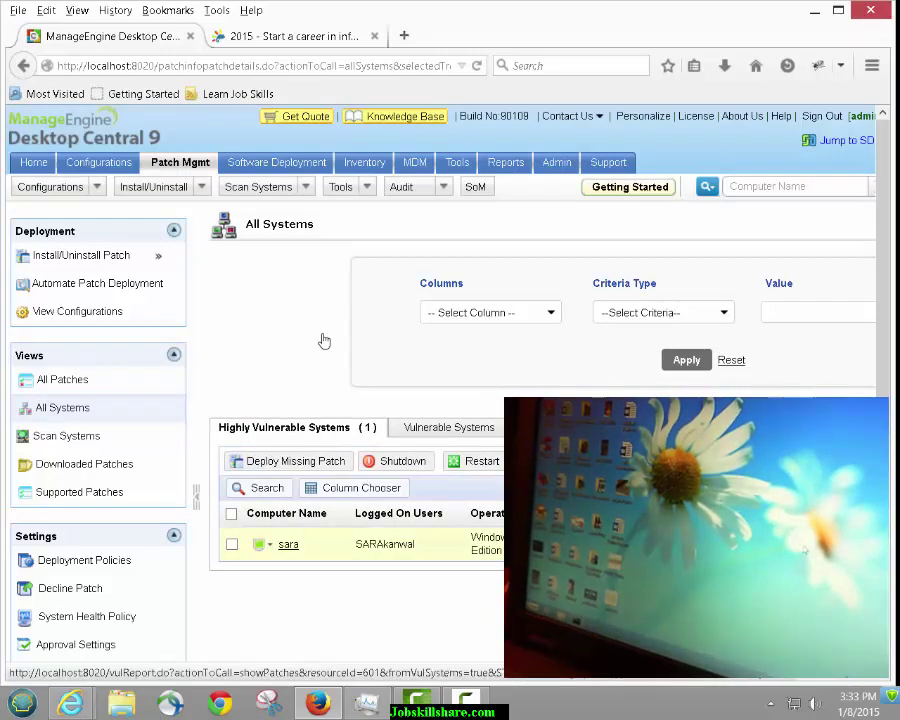
{"action": "scroll", "coordinate": [324, 341], "scroll_direction": "right", "scroll_amount": 2}
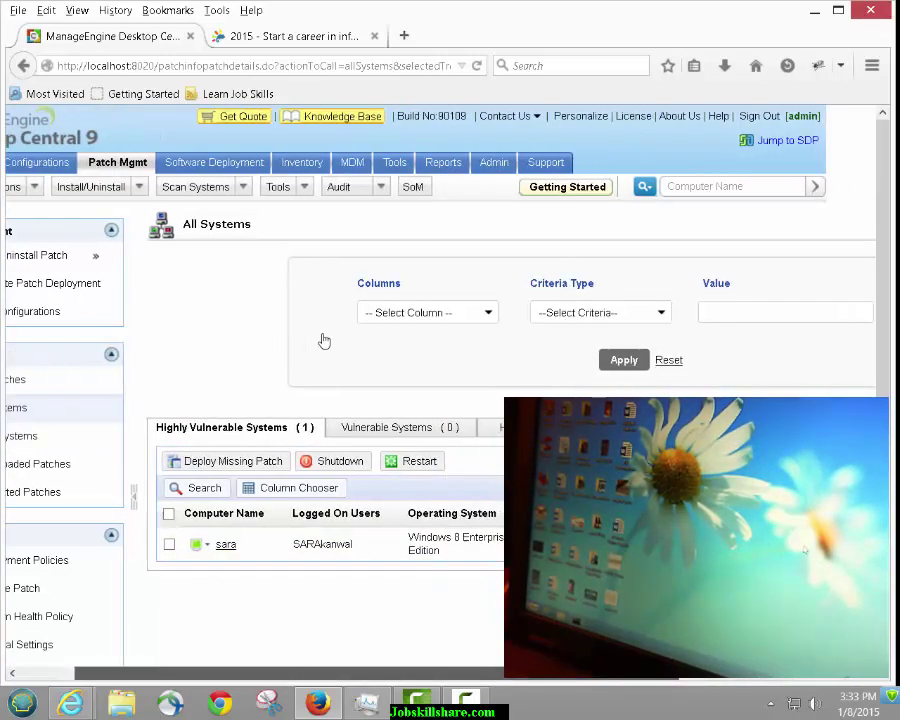
{"action": "scroll", "coordinate": [324, 341], "scroll_direction": "right", "scroll_amount": 2}
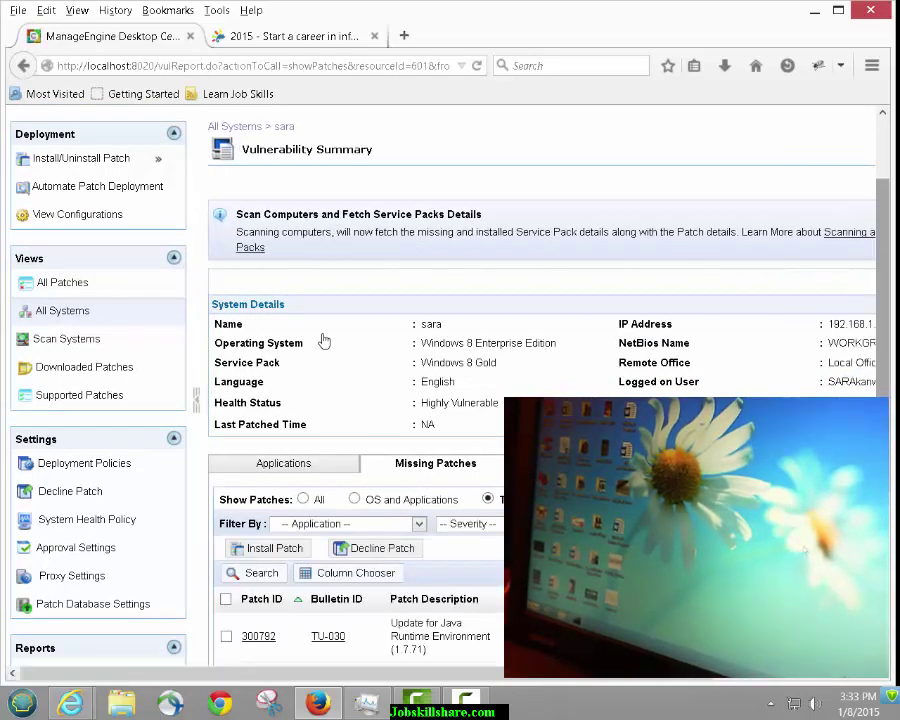
- Examine the computer's missing third-party patches, the last vulnerability database update time and the system details
{"action": "scroll", "coordinate": [323, 342], "scroll_direction": "down", "scroll_amount": 3}
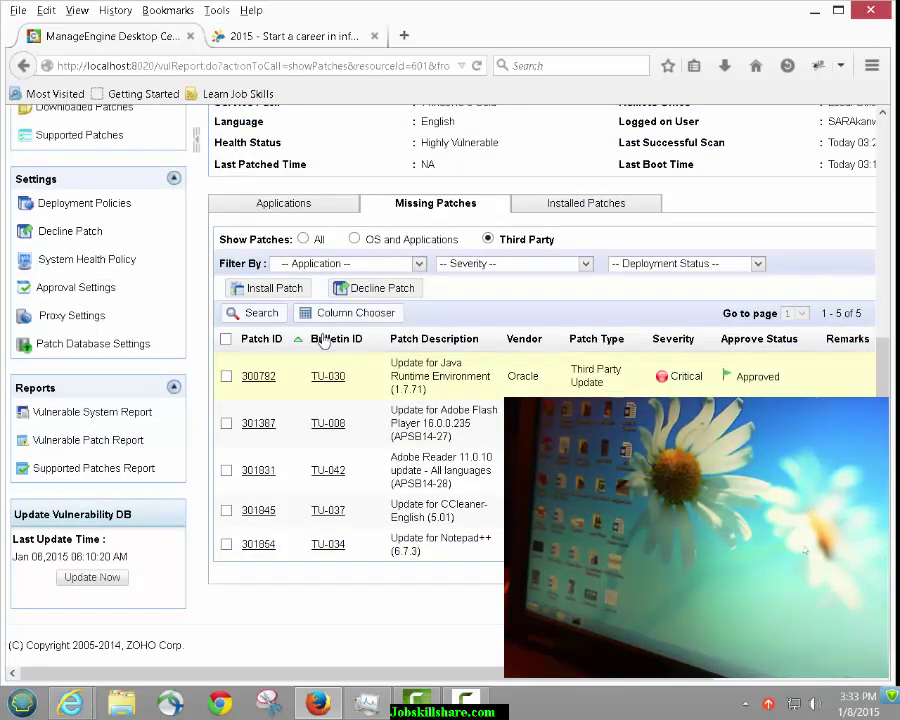
{"action": "left_click_drag", "start_coordinate": [323, 341], "coordinate": [323, 341]}
{"action": "left_click_drag", "start_coordinate": [391, 362], "coordinate": [393, 551]}
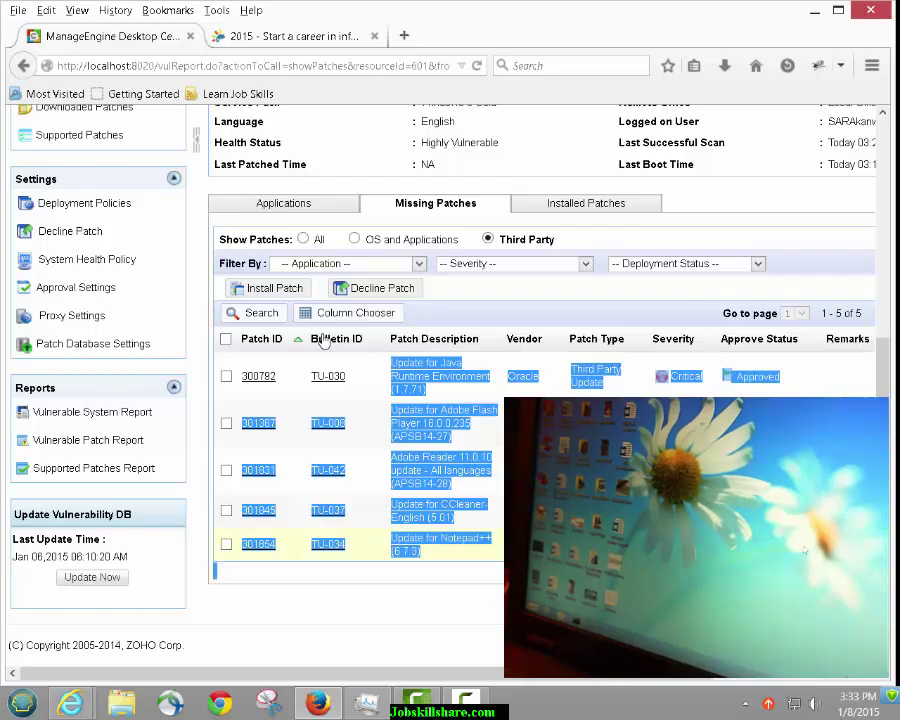
{"action": "left_click", "coordinate": [440, 470]}
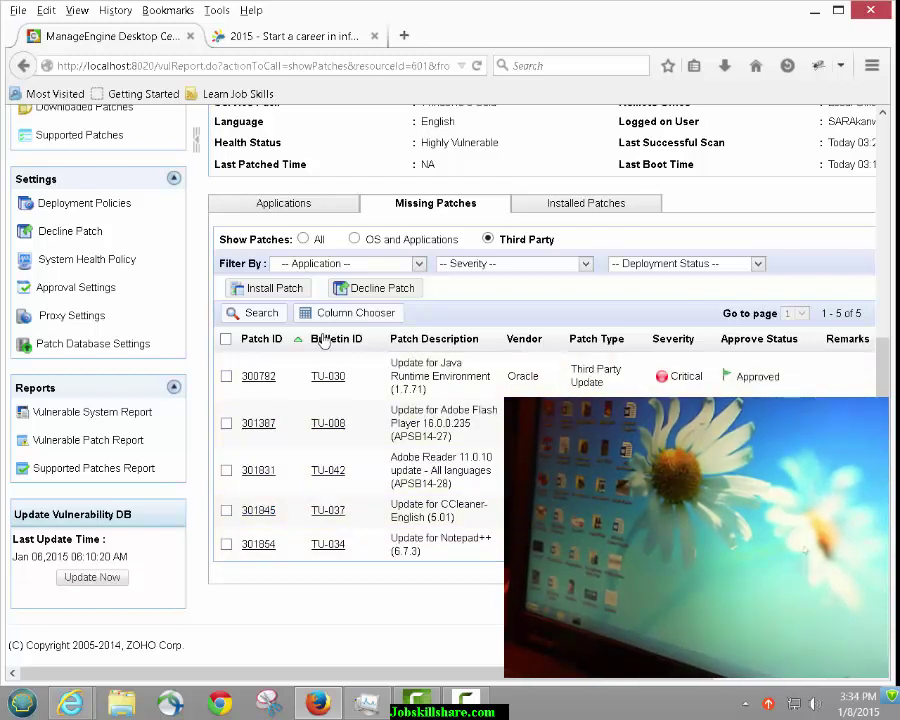
{"action": "left_click_drag", "start_coordinate": [14, 514], "coordinate": [105, 539]}
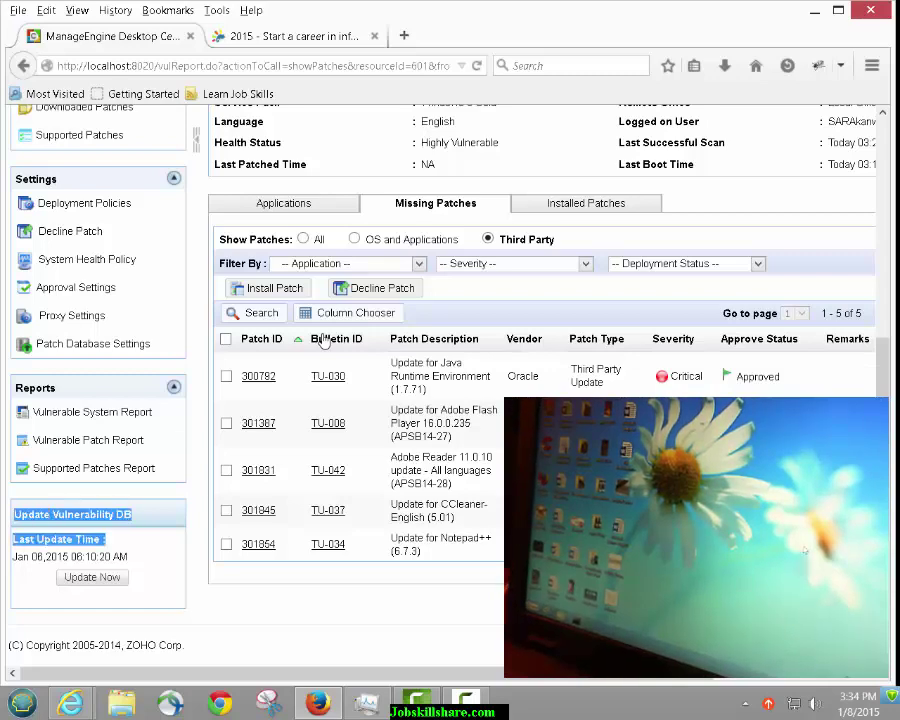
{"action": "scroll", "coordinate": [323, 341], "scroll_direction": "up", "scroll_amount": 2}
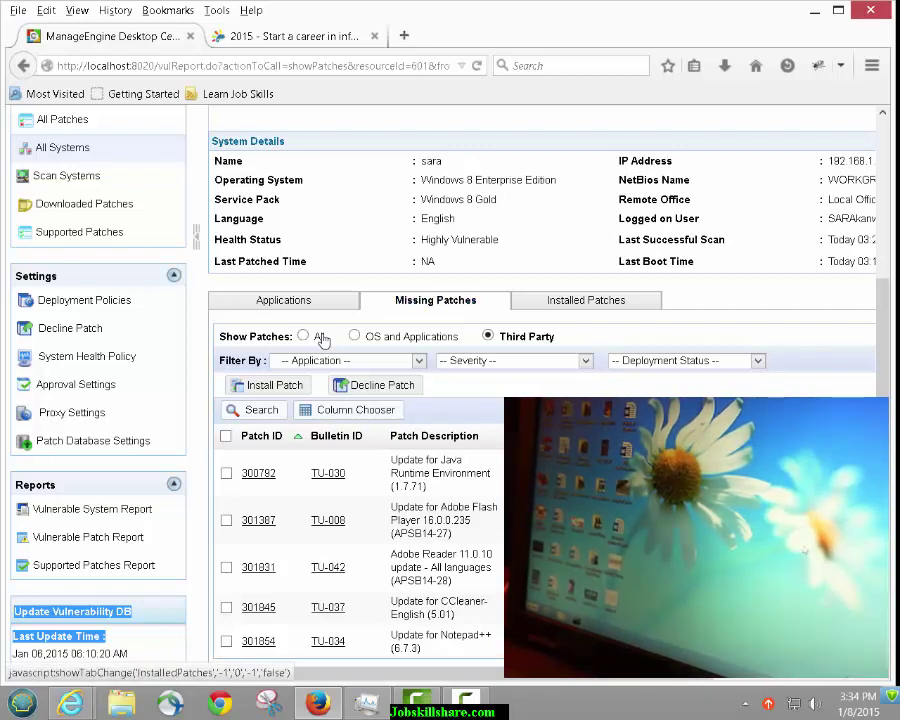
{"action": "scroll", "coordinate": [322, 340], "scroll_direction": "down", "scroll_amount": 1}
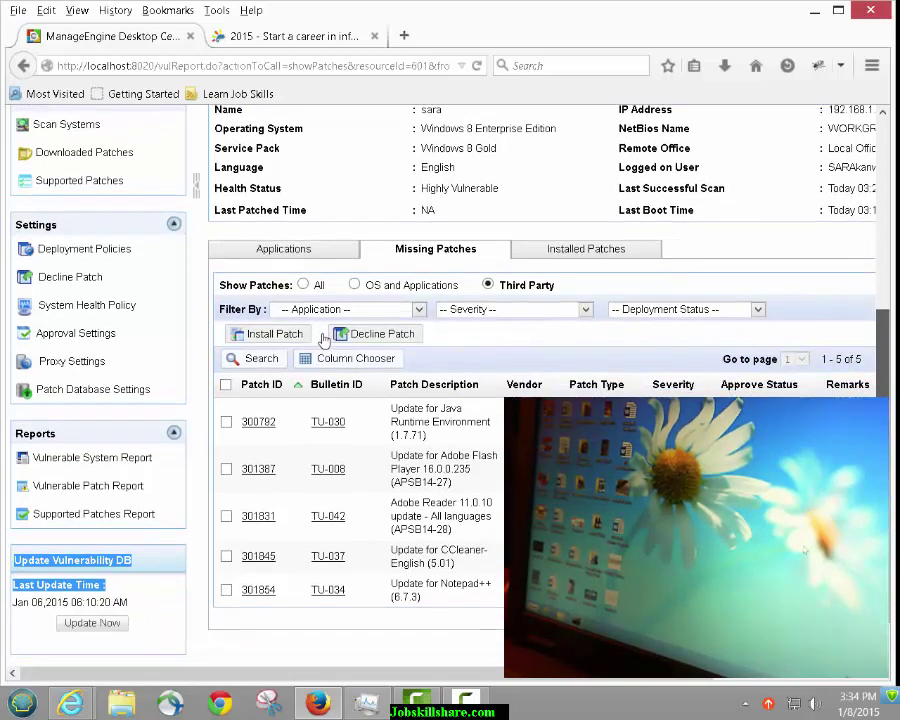
{"action": "scroll", "coordinate": [322, 340], "scroll_direction": "up", "scroll_amount": 1}
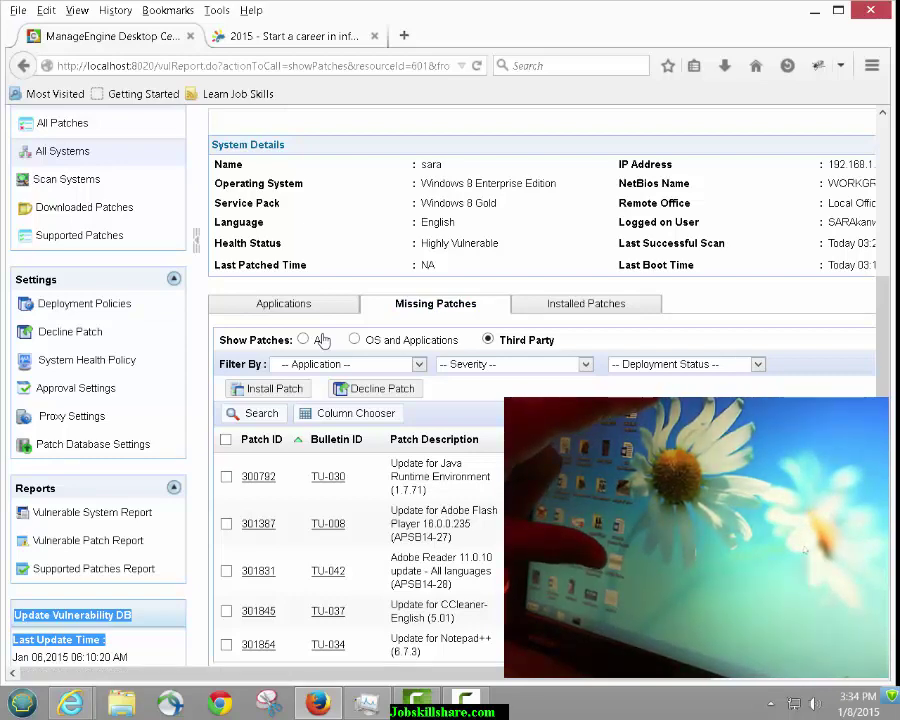
- Reload the list of all configurations, open the evernote execution status and examine its summary, details and target computers
{"action": "scroll", "coordinate": [322, 341], "scroll_direction": "up", "scroll_amount": 5}
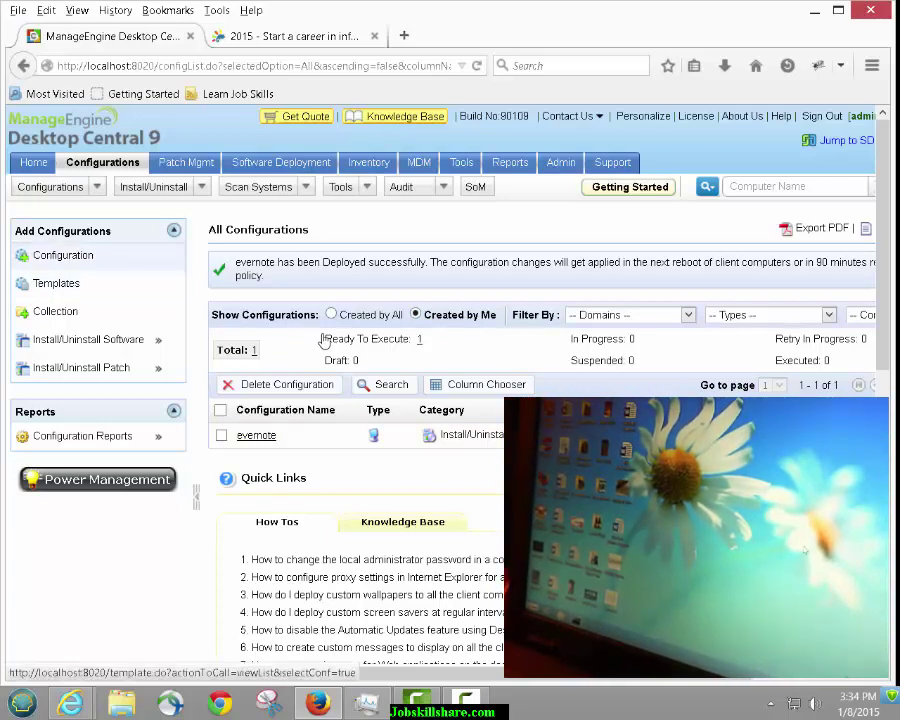
{"action": "left_click", "coordinate": [62, 255]}
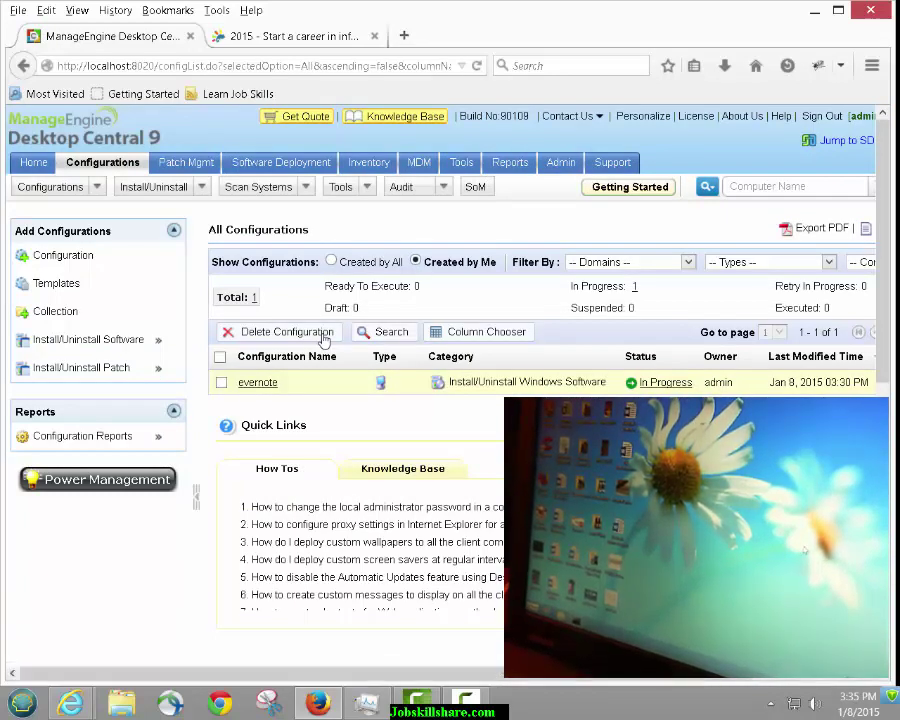
{"action": "key", "text": "Return"}
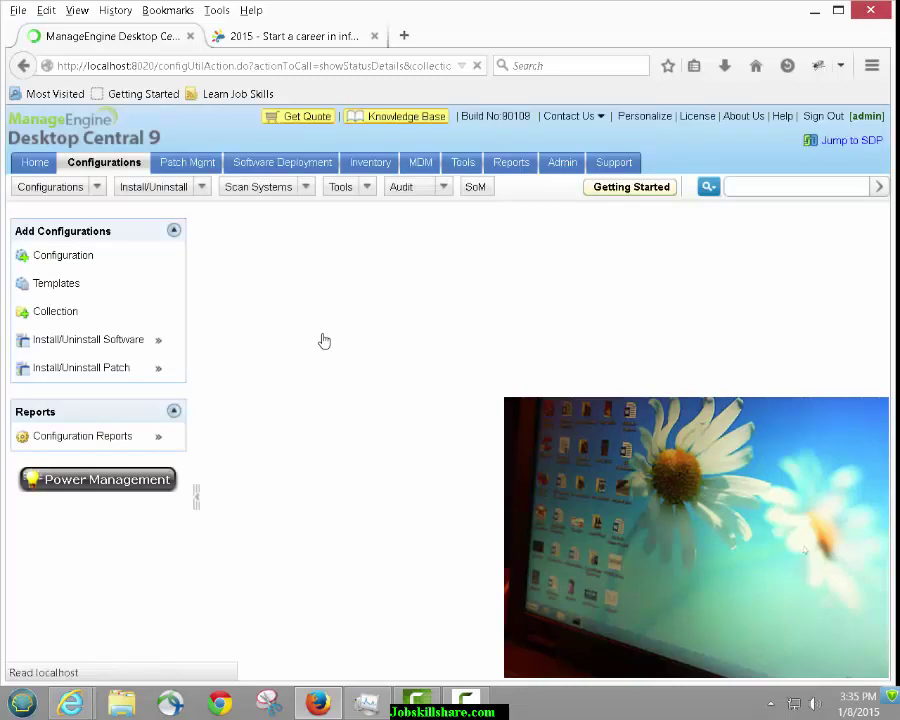
{"action": "scroll", "coordinate": [324, 341], "scroll_direction": "down", "scroll_amount": 3}
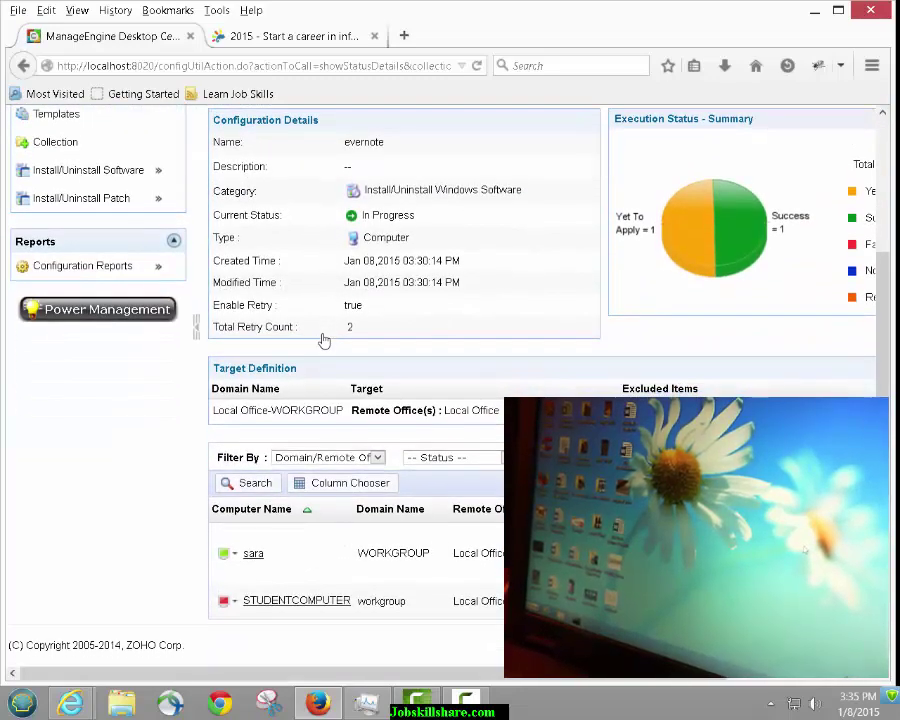
{"action": "scroll", "coordinate": [324, 341], "scroll_direction": "right", "scroll_amount": 3}
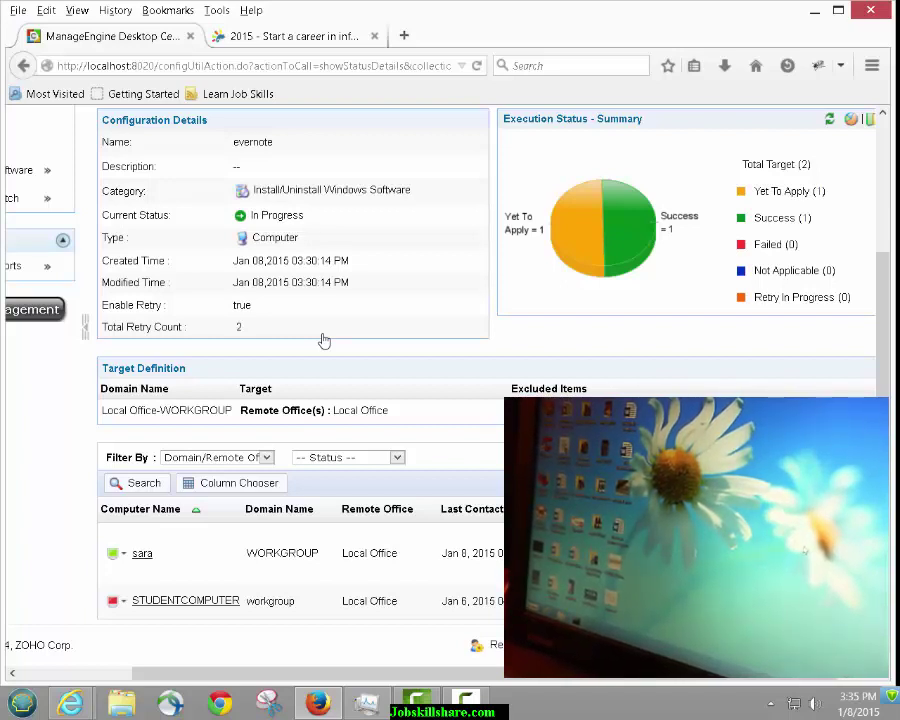
{"action": "scroll", "coordinate": [324, 341], "scroll_direction": "up", "scroll_amount": 3}
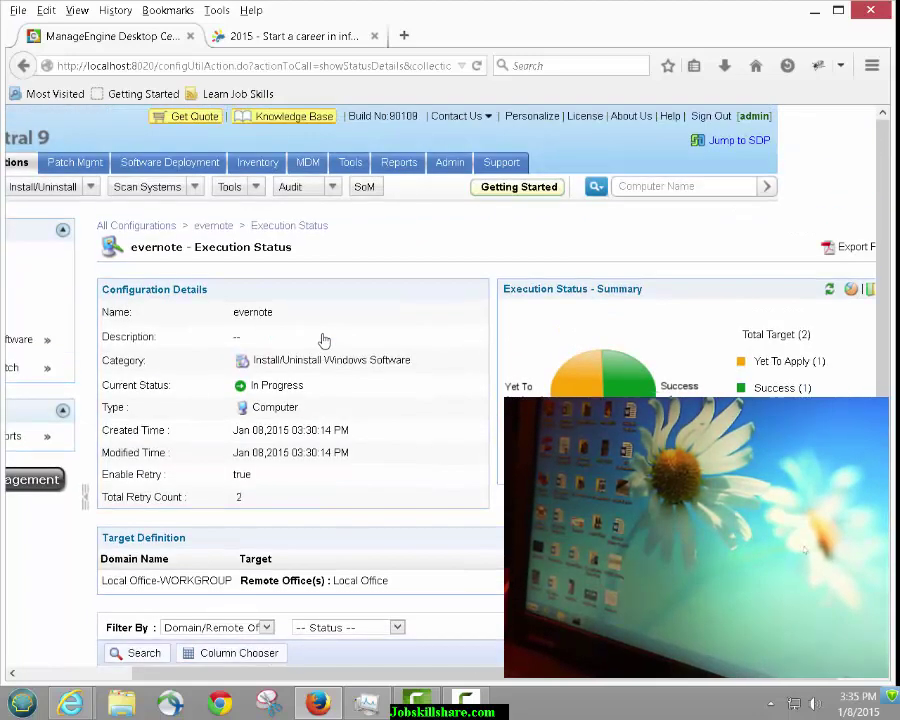
{"action": "scroll", "coordinate": [324, 341], "scroll_direction": "left", "scroll_amount": 3}
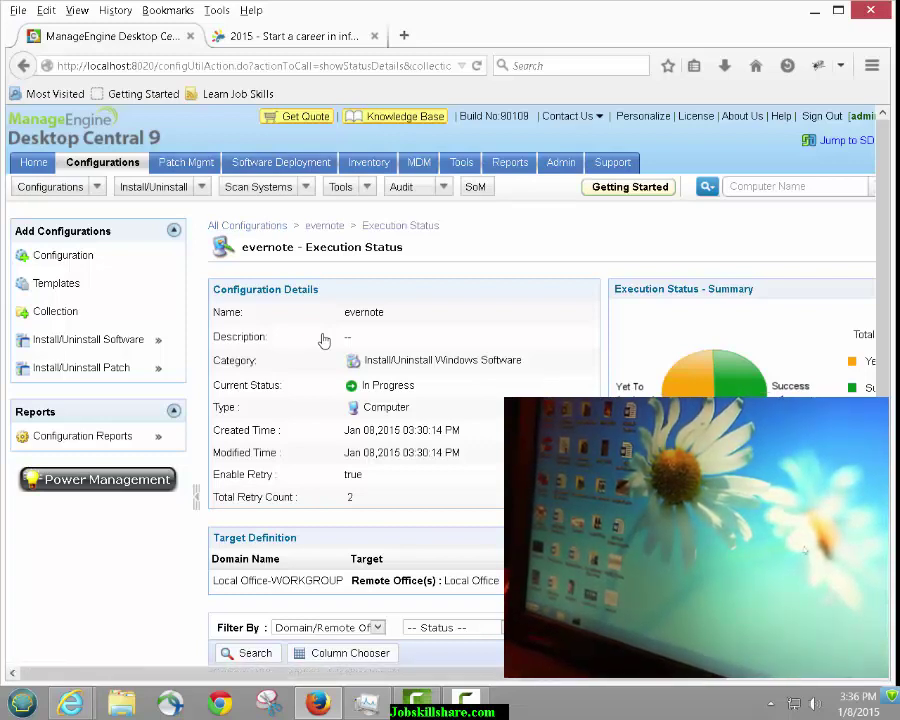
{"action": "scroll", "coordinate": [323, 341], "scroll_direction": "down", "scroll_amount": 1}
{"action": "scroll", "coordinate": [323, 341], "scroll_direction": "up", "scroll_amount": 1}
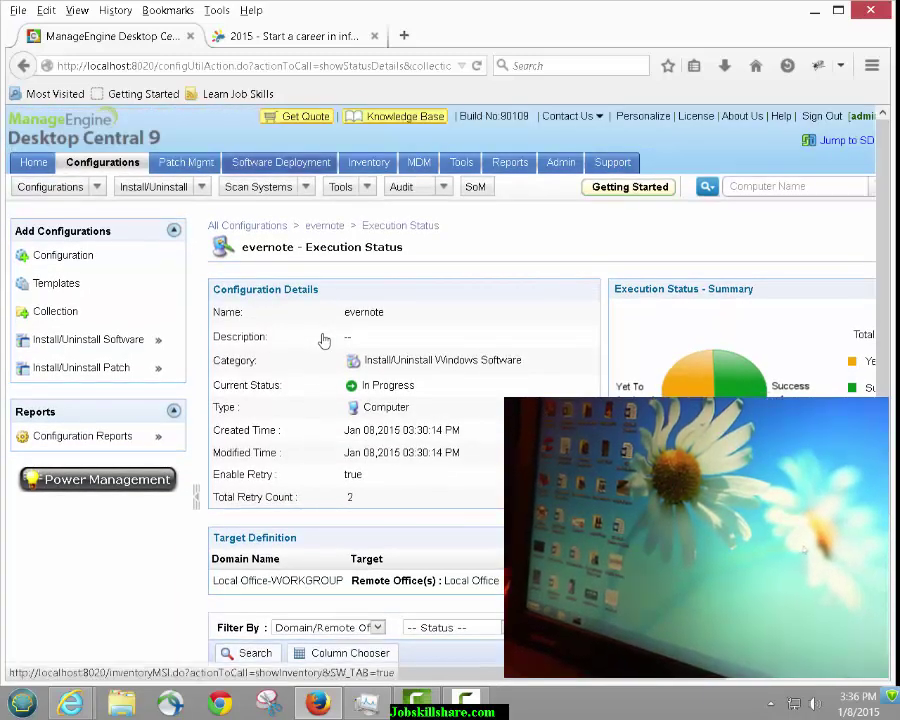
- Open the vulnerability summary of the highly vulnerable Windows 8 computer from the Patch Management list of all systems
{"action": "left_click", "coordinate": [323, 341]}
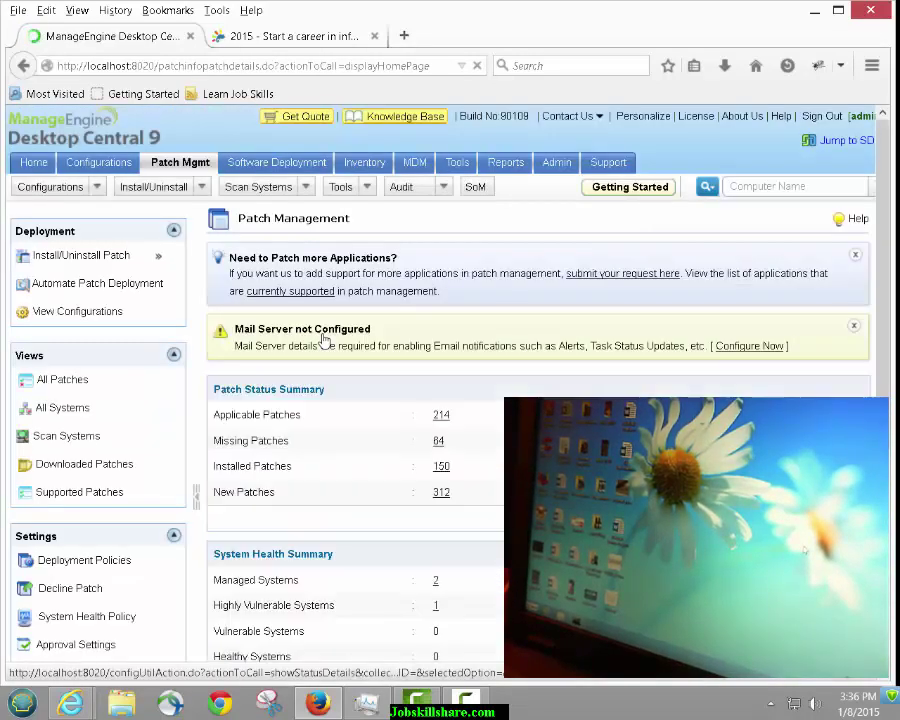
{"action": "scroll", "coordinate": [323, 341], "scroll_direction": "down", "scroll_amount": 3}
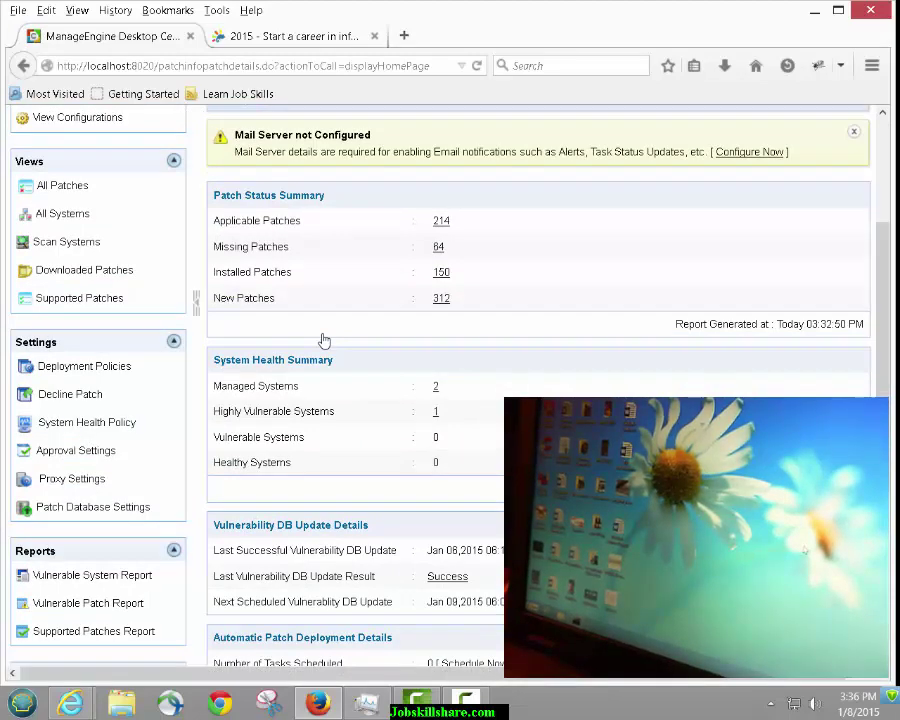
{"action": "key", "text": "shift+Tab"}
{"action": "key", "text": "shift+Tab"}
{"action": "key", "text": "shift+Tab"}
{"action": "key", "text": "Return"}
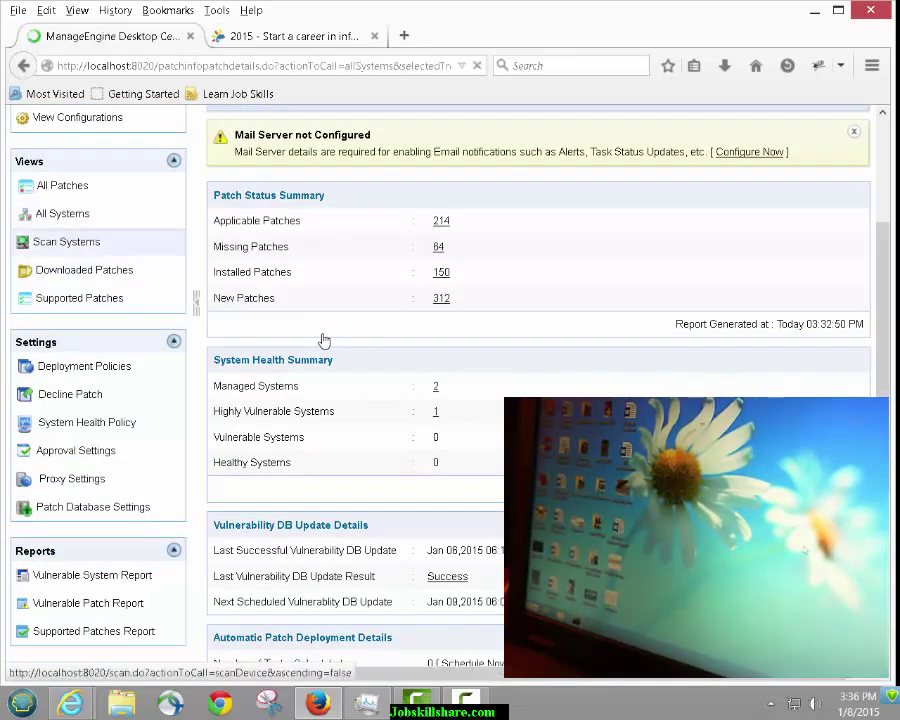
{"action": "scroll", "coordinate": [324, 341], "scroll_direction": "down", "scroll_amount": 3}
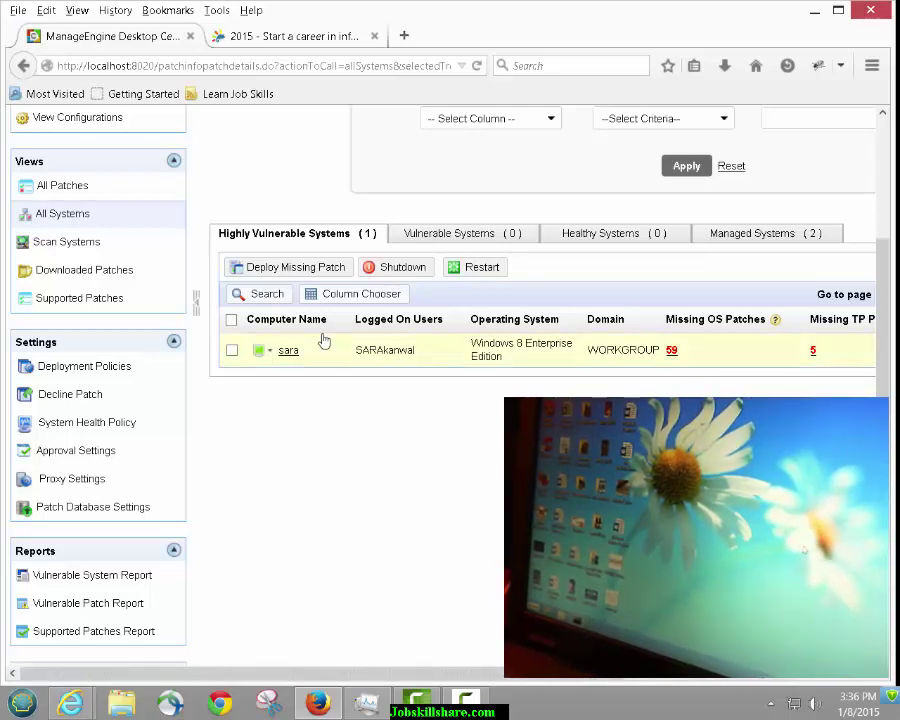
{"action": "left_click", "coordinate": [323, 341]}
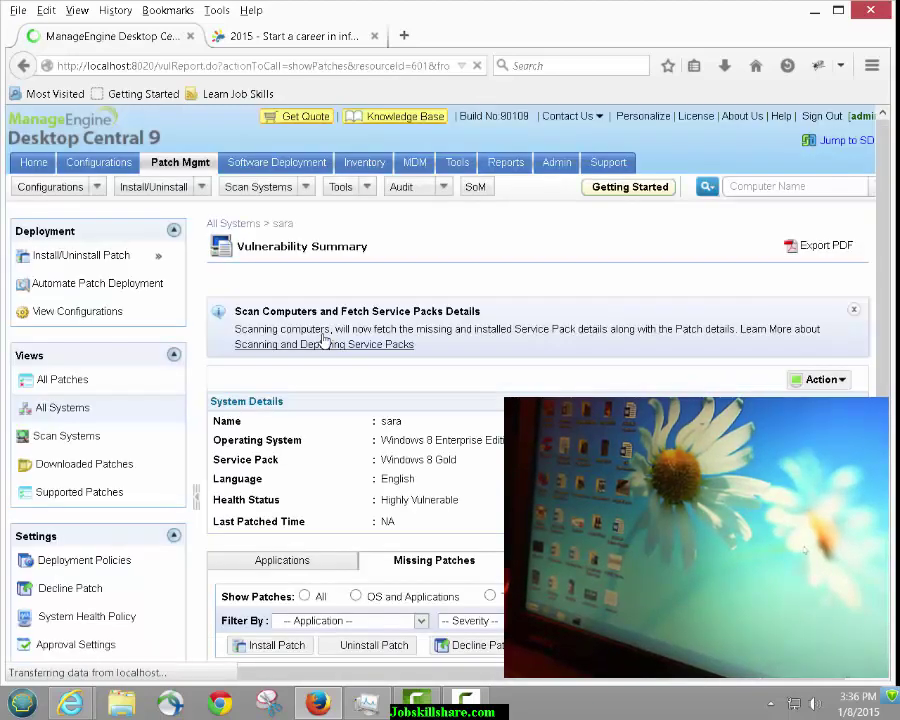
- Create an install configuration for all of the computer's missing third-party patches and name it TP ALL
{"action": "scroll", "coordinate": [323, 341], "scroll_direction": "down", "scroll_amount": 6}
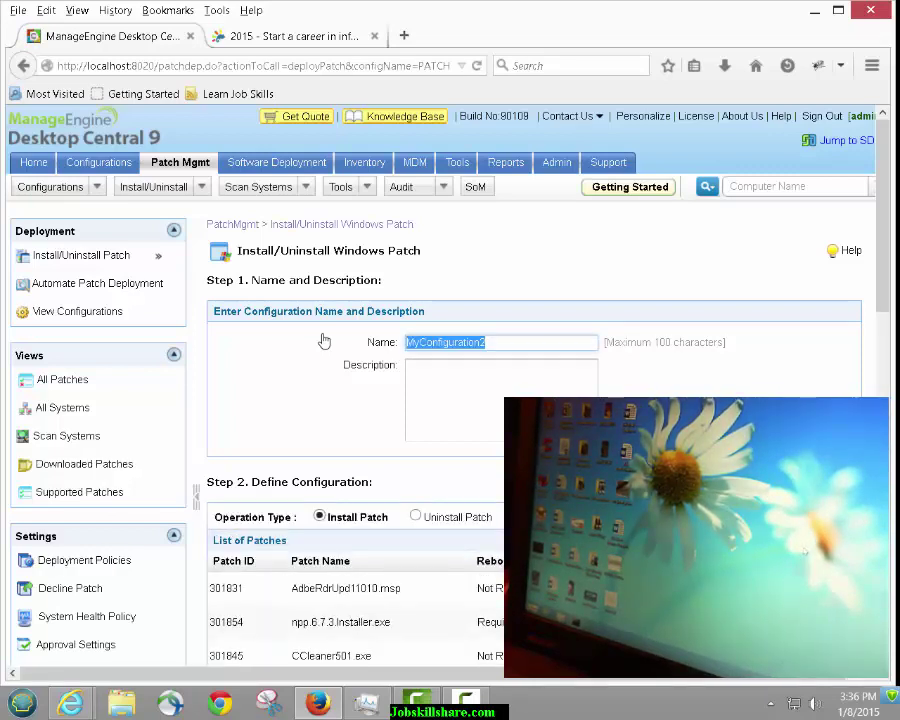
{"action": "type", "text": "TP ALL"}
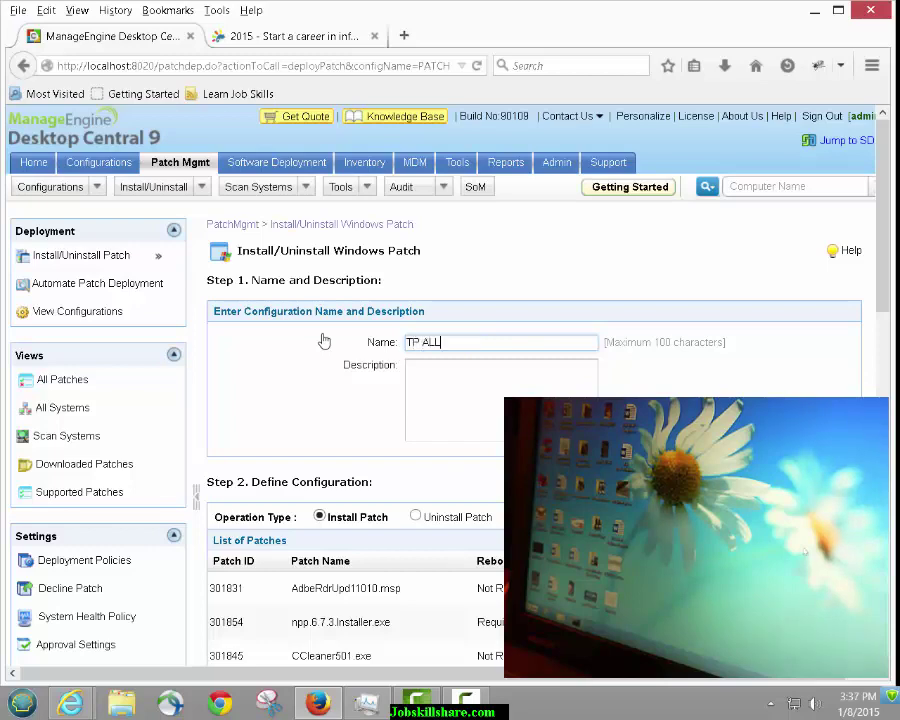
- Keep the Windows 8 computer in Local Office-WORKGROUP as the target and deploy the TP ALL configuration immediately
{"action": "scroll", "coordinate": [324, 342], "scroll_direction": "down", "scroll_amount": 10}
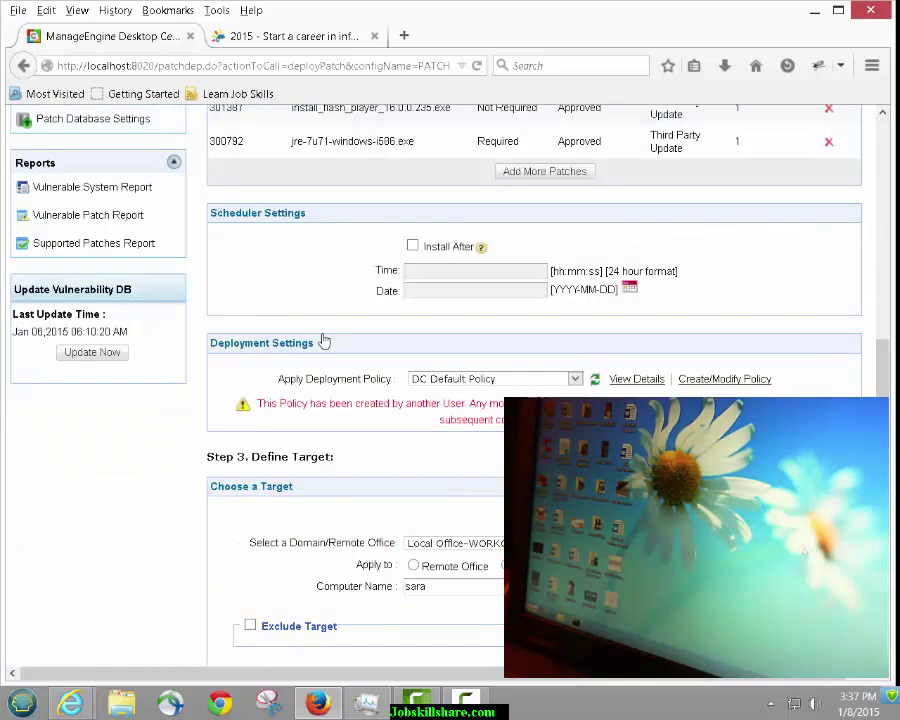
{"action": "scroll", "coordinate": [324, 342], "scroll_direction": "down", "scroll_amount": 2}
{"action": "key", "text": "alt+Down"}
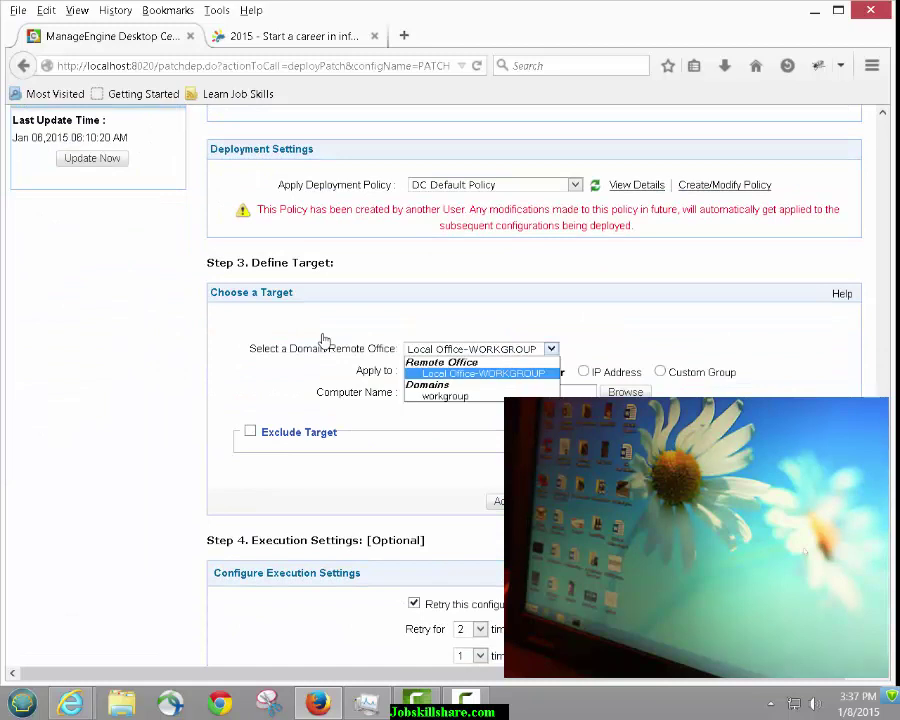
{"action": "key", "text": "Return"}
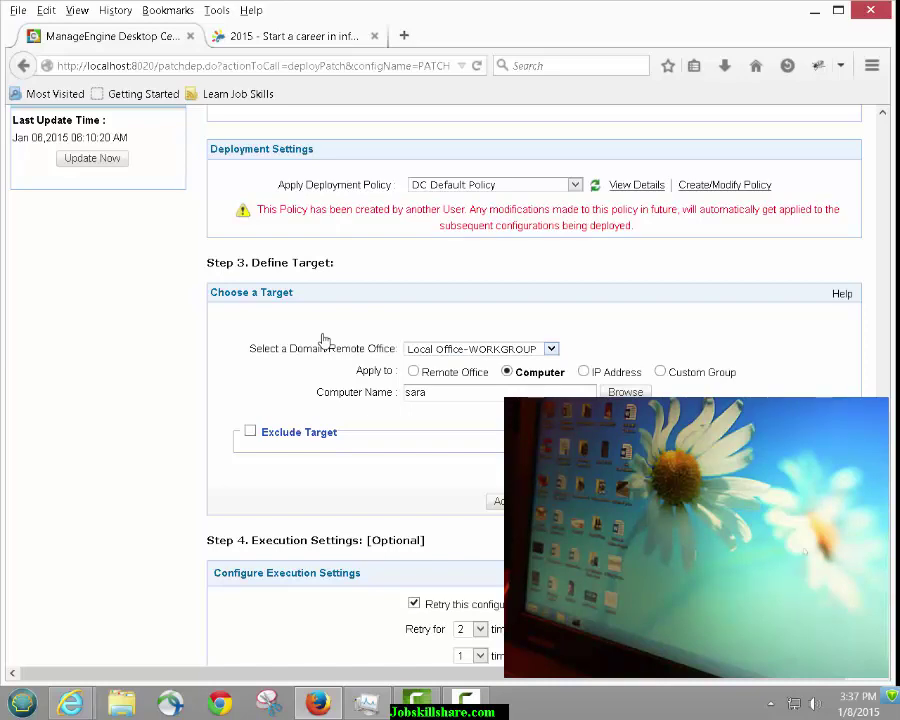
{"action": "scroll", "coordinate": [323, 341], "scroll_direction": "down", "scroll_amount": 2}
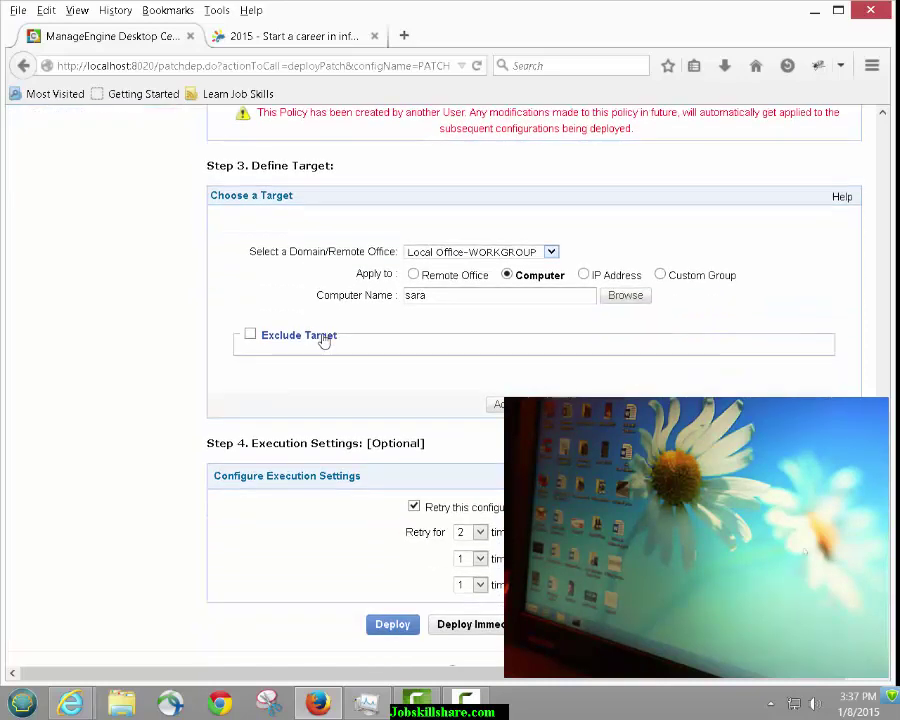
{"action": "scroll", "coordinate": [323, 341], "scroll_direction": "down", "scroll_amount": 1}
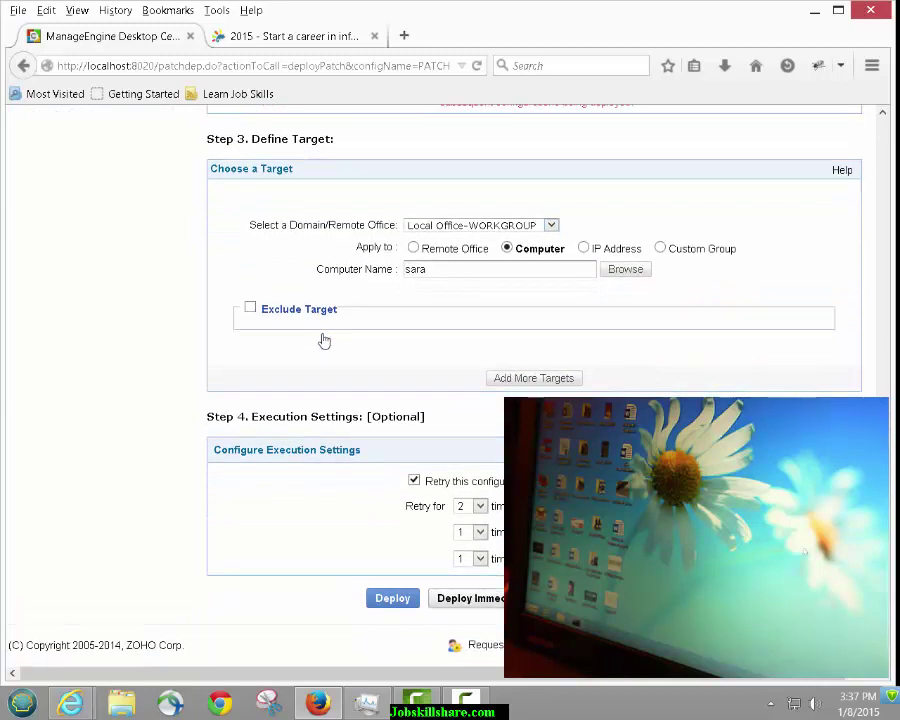
{"action": "key", "text": "Return"}
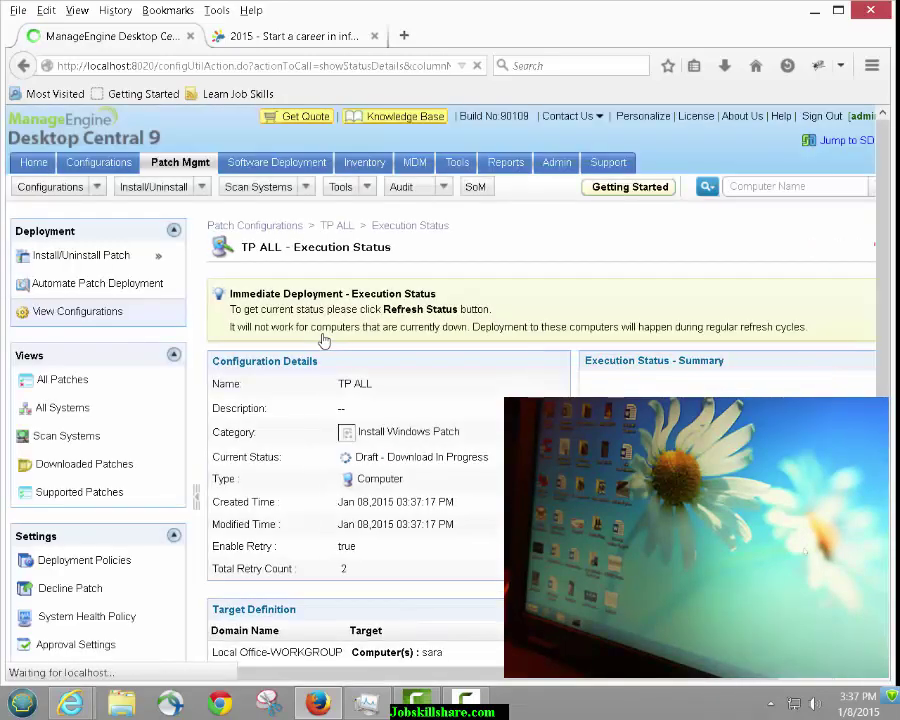
- Check the current status and execution summary of the TP ALL patch deployment
{"action": "left_click_drag", "start_coordinate": [378, 457], "coordinate": [472, 457]}
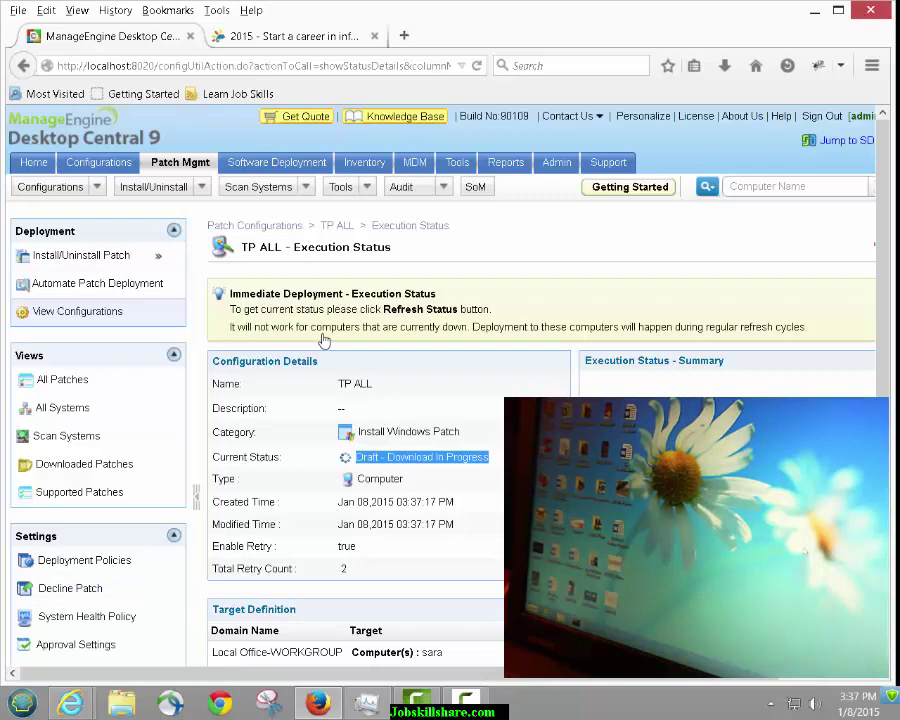
{"action": "scroll", "coordinate": [323, 341], "scroll_direction": "down", "scroll_amount": 3}
{"action": "scroll", "coordinate": [323, 341], "scroll_direction": "up", "scroll_amount": 2}
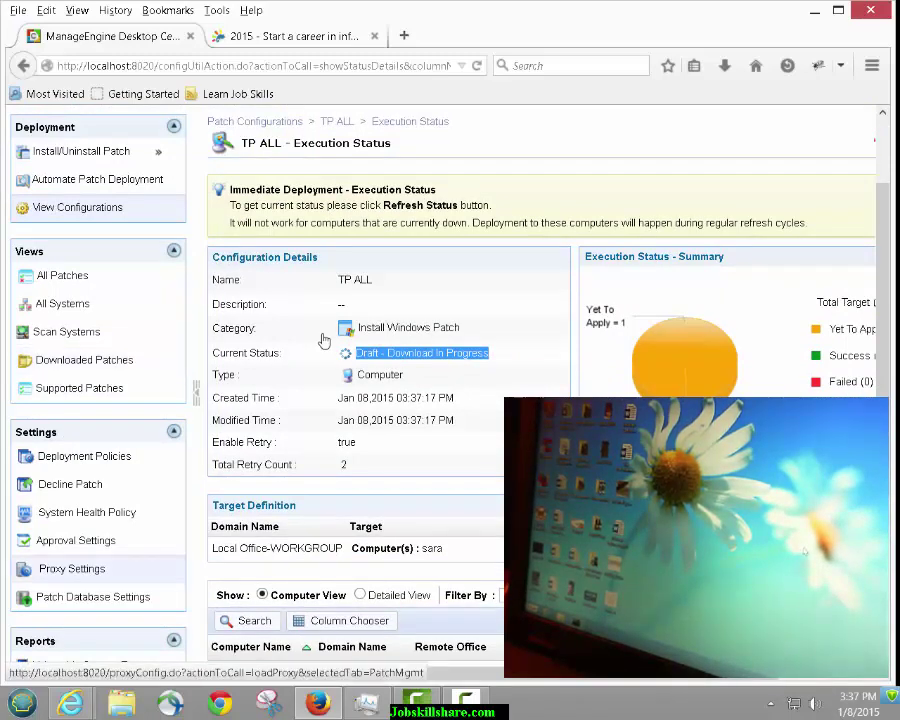
- Switch to File Explorer and open the DesktopCentral_Server folder inside ManageEngine on Local Disk (C:)
{"action": "left_click", "coordinate": [70, 703]}
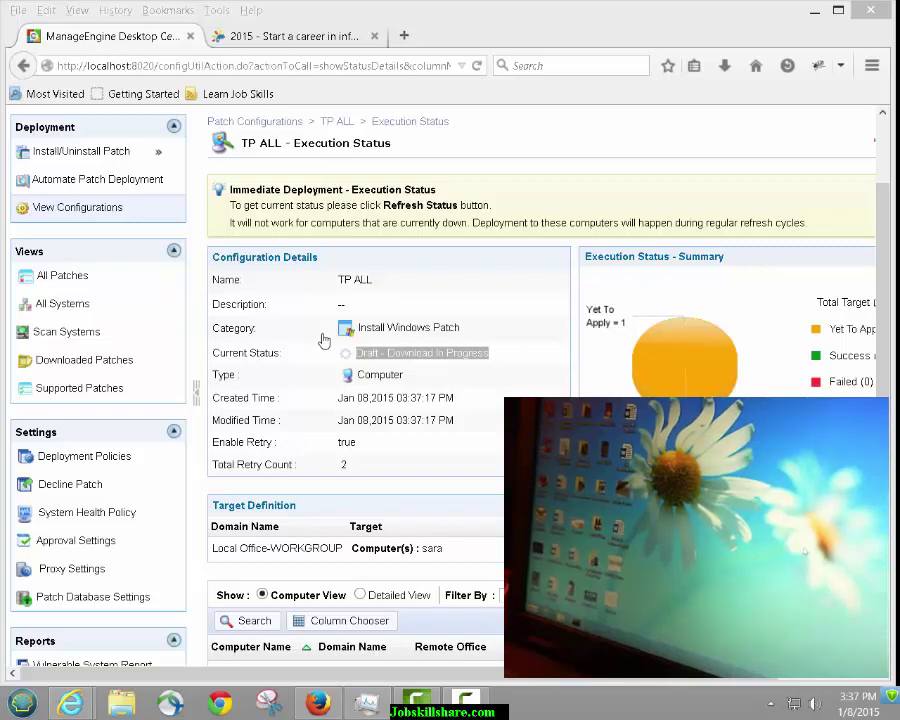
{"action": "key", "text": "super+e"}
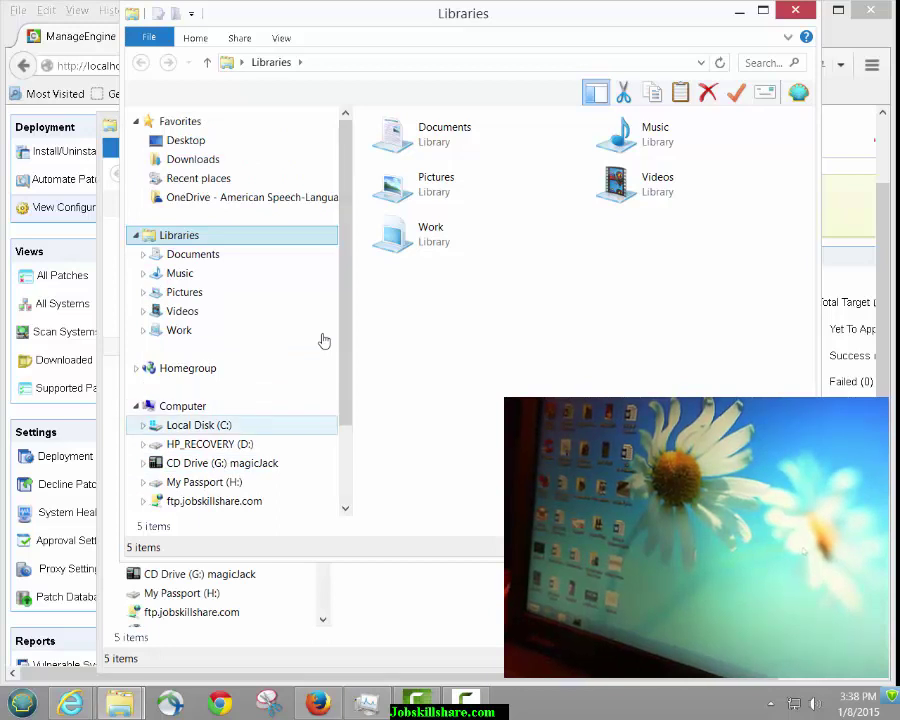
{"action": "scroll", "coordinate": [324, 341], "scroll_direction": "down", "scroll_amount": 1}
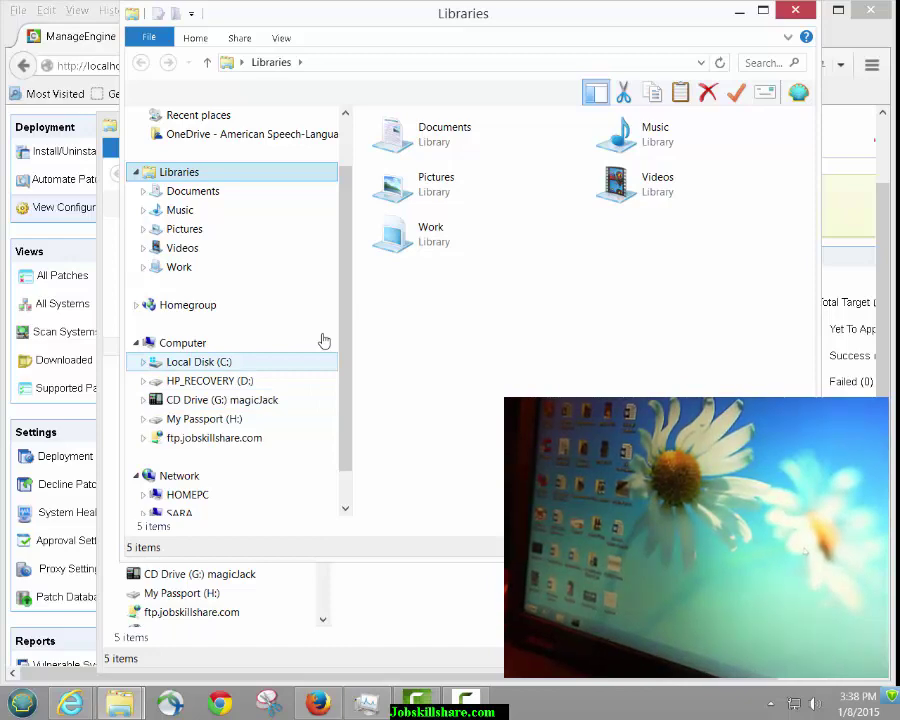
{"action": "left_click", "coordinate": [324, 341]}
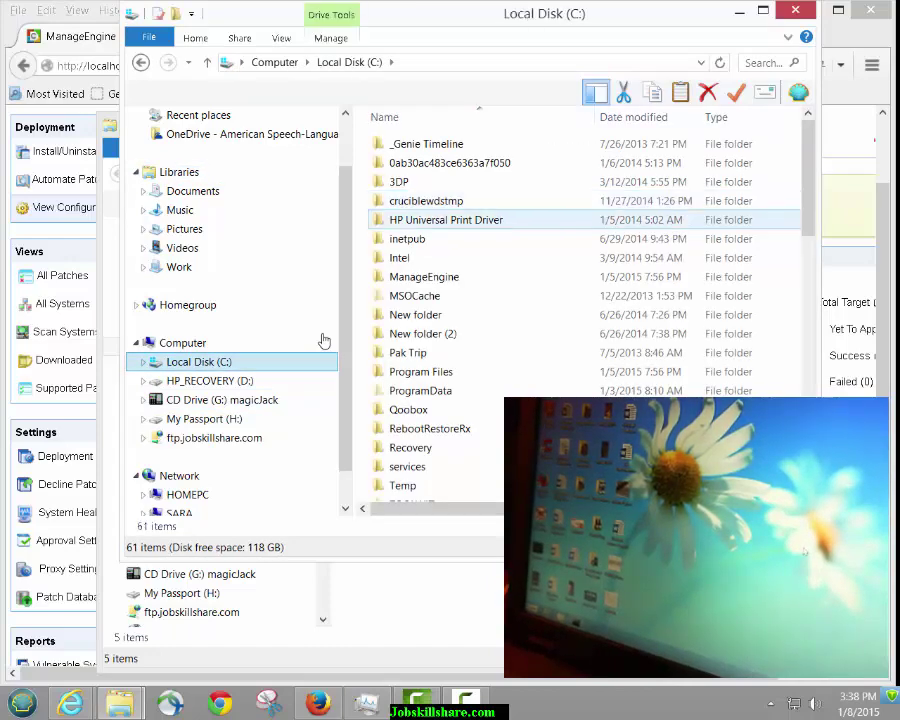
{"action": "scroll", "coordinate": [560, 180], "scroll_direction": "down", "scroll_amount": 1}
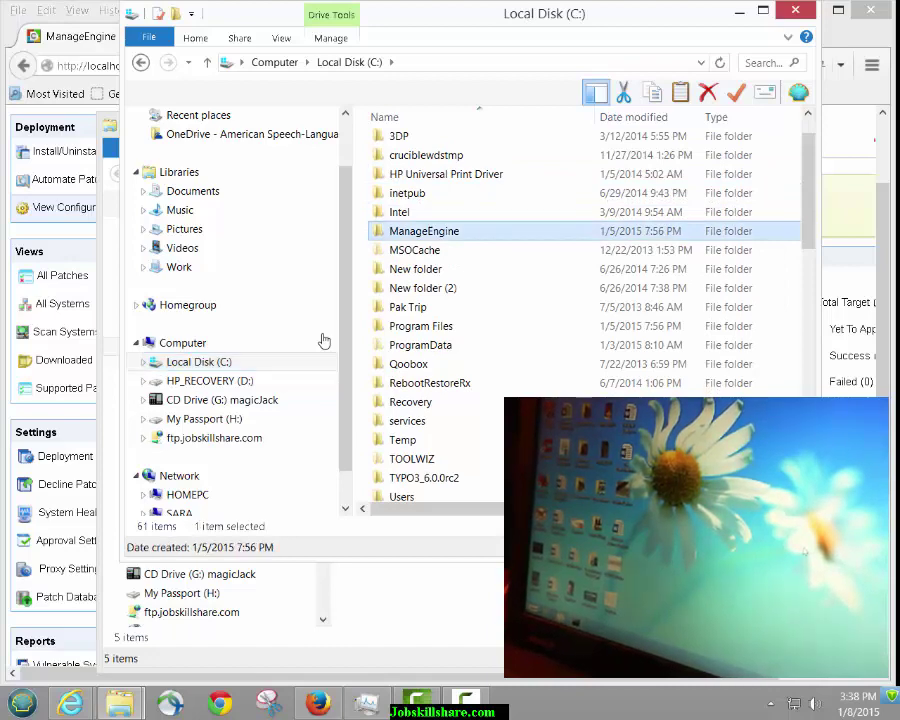
{"action": "key", "text": "Return"}
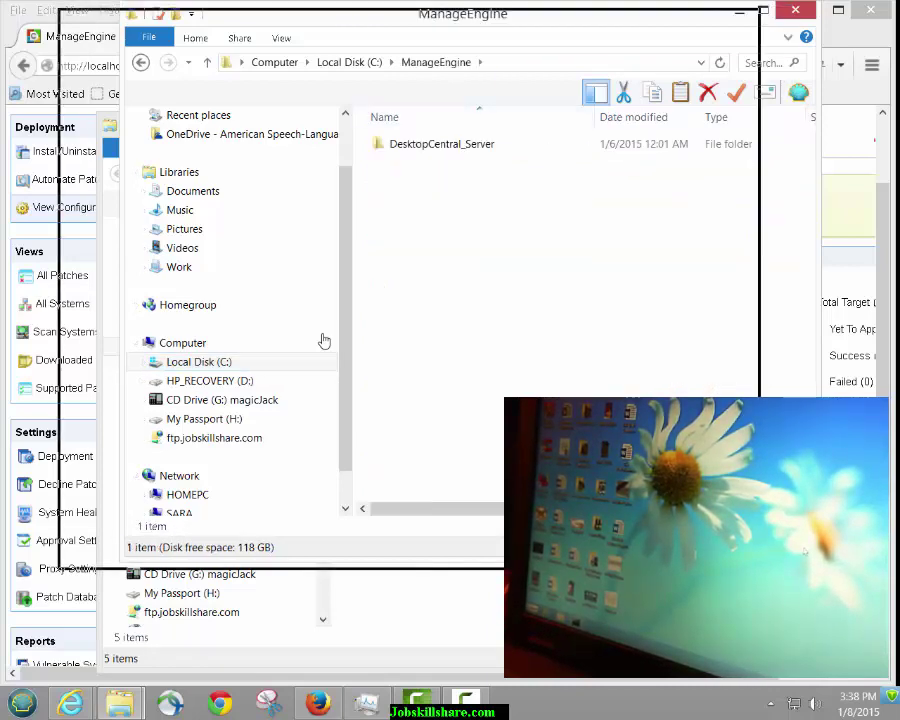
{"action": "key", "text": "Return"}
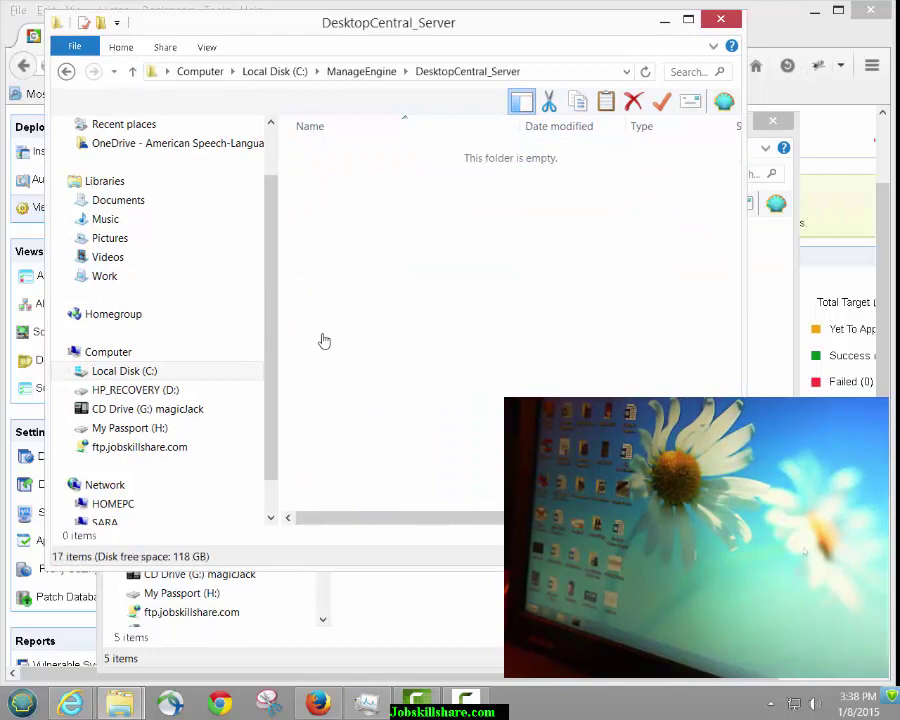
- Look through the bin folder and its mdm subfolder for the downloaded patches, and return to DesktopCentral_Server
{"action": "key", "text": "b"}
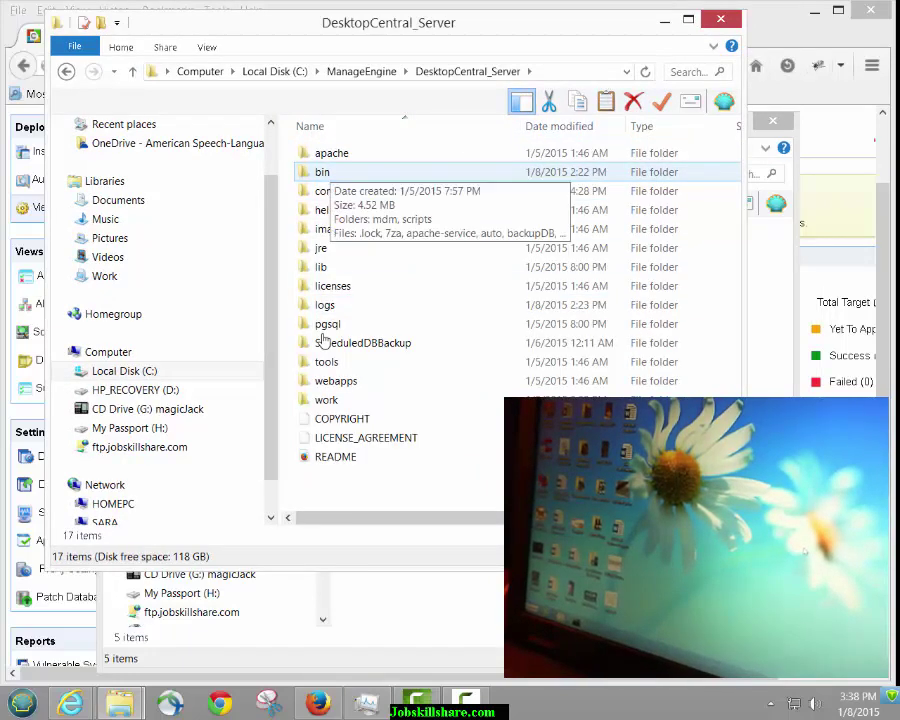
{"action": "key", "text": "Return"}
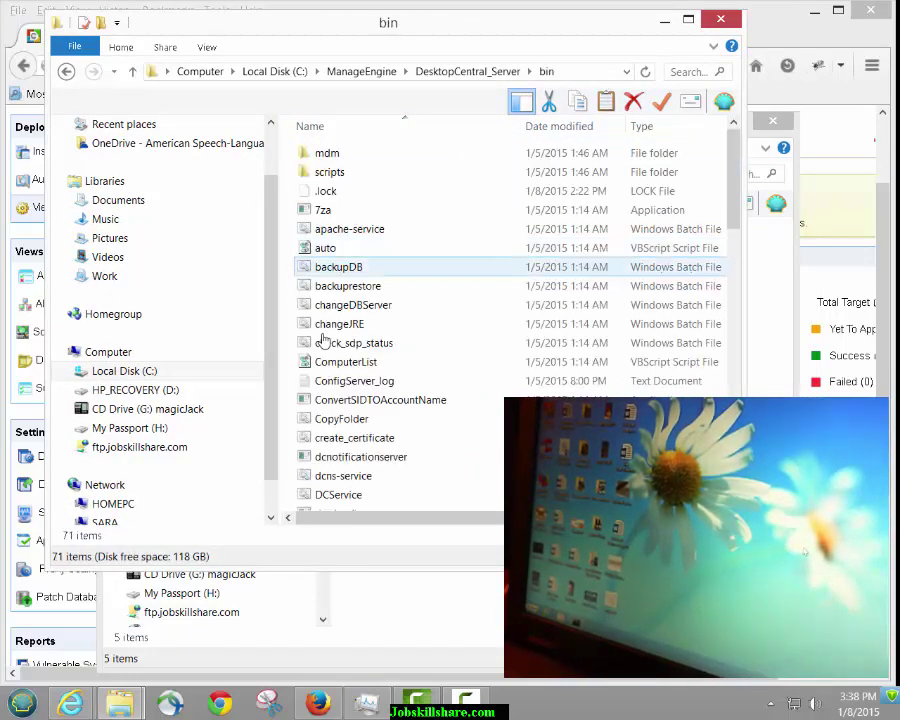
{"action": "key", "text": "m"}
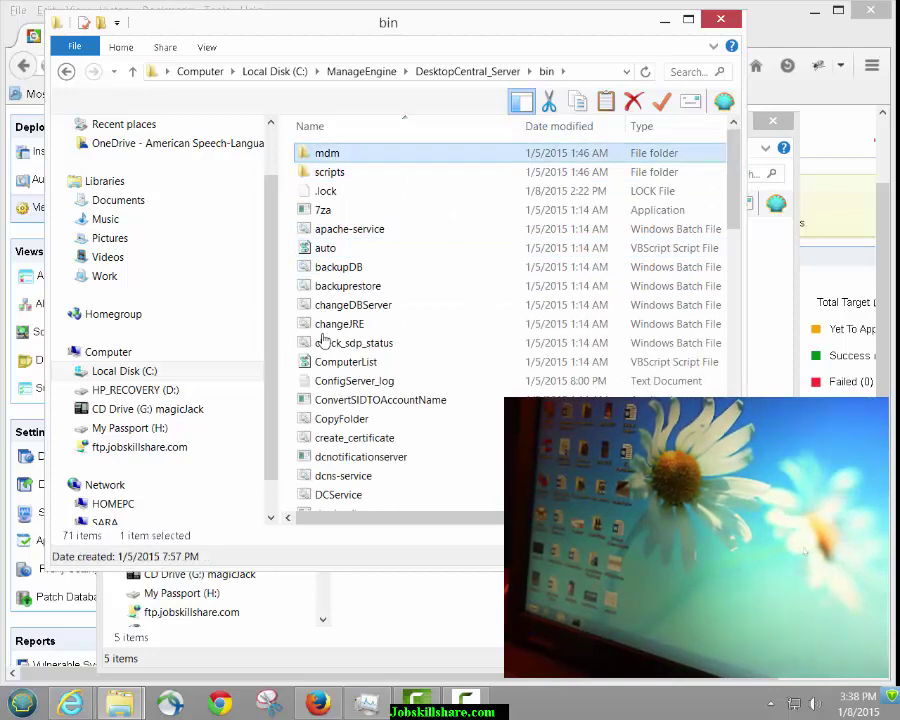
{"action": "key", "text": "Return"}
{"action": "key", "text": "BackSpace"}
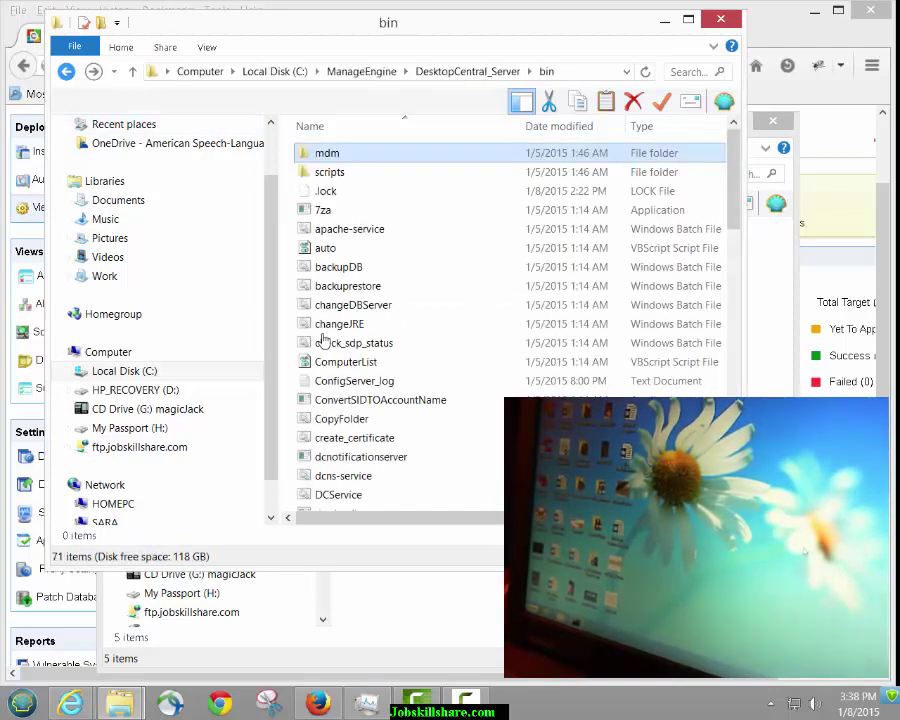
{"action": "key", "text": "b"}
{"action": "scroll", "coordinate": [323, 342], "scroll_direction": "down", "scroll_amount": 15}
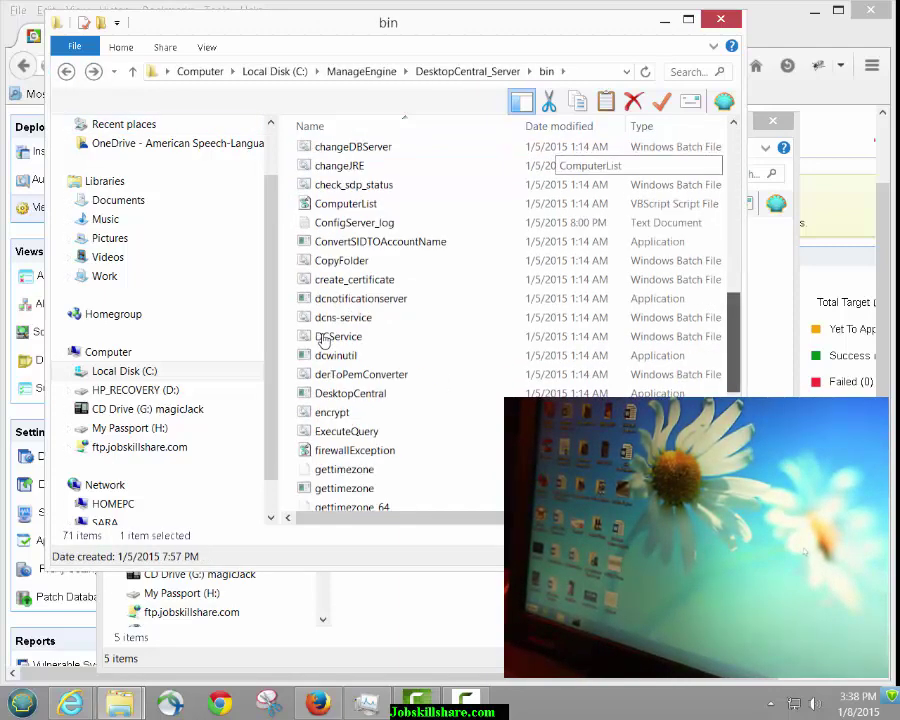
{"action": "key", "text": "BackSpace"}
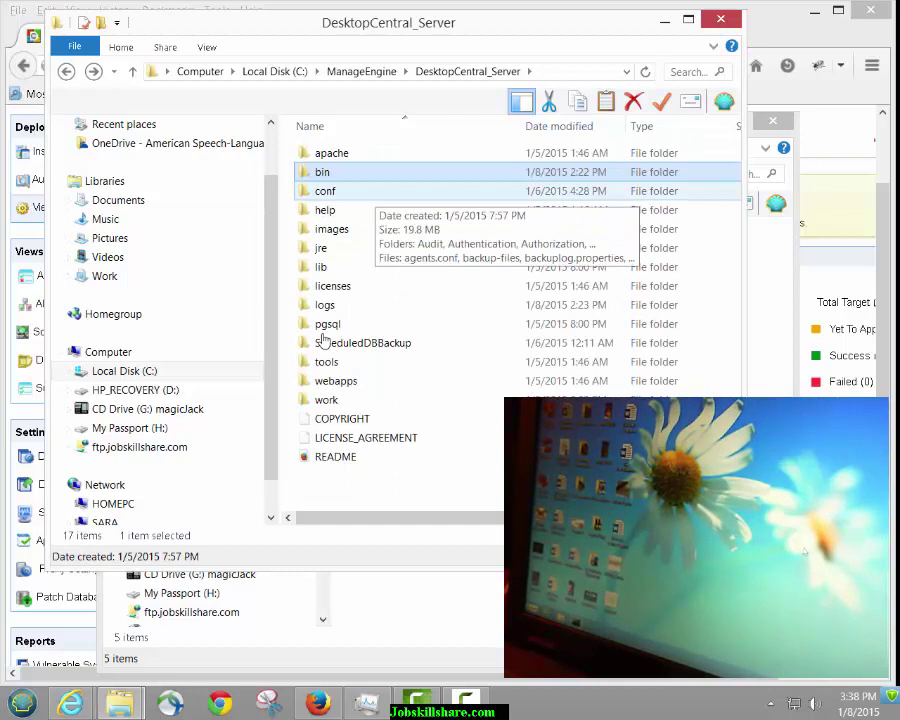
- Look over the subfolders of DesktopCentral_Server for the place where downloaded patches are stored
{"action": "key", "text": "ctrl+Down"}
{"action": "key", "text": "ctrl+Down"}
{"action": "key", "text": "ctrl+Down"}
{"action": "key", "text": "ctrl+Down"}
{"action": "key", "text": "ctrl+Down"}
{"action": "key", "text": "ctrl+Down"}
{"action": "key", "text": "ctrl+Down"}
{"action": "key", "text": "ctrl+Down"}
{"action": "key", "text": "ctrl+Down"}
{"action": "key", "text": "ctrl+Down"}
{"action": "key", "text": "ctrl+Down"}
{"action": "key", "text": "ctrl+Down"}
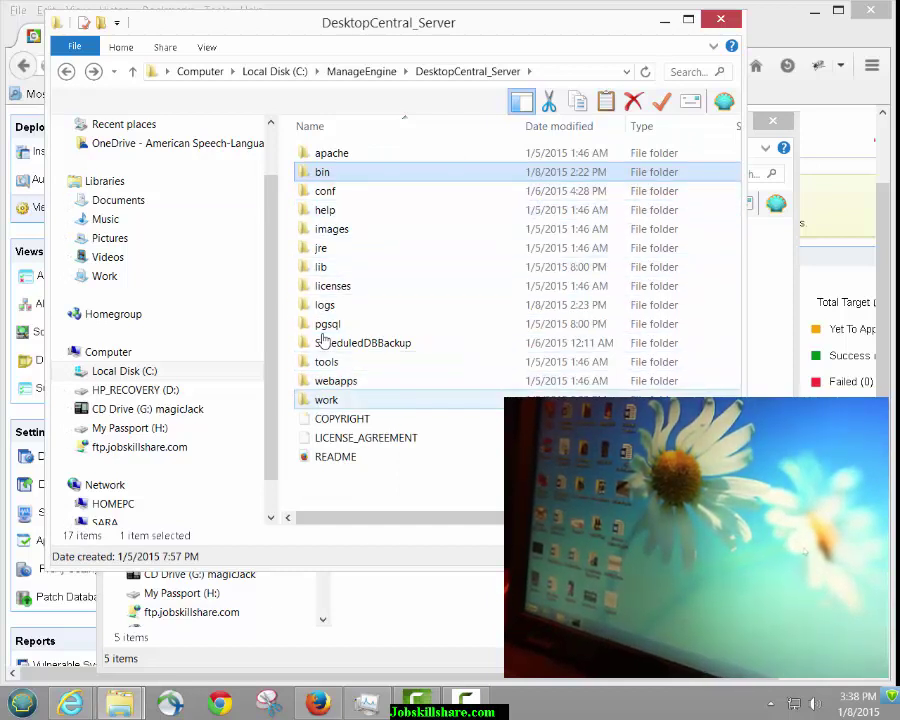
{"action": "key", "text": "ctrl+Up"}
{"action": "key", "text": "ctrl+Up"}
{"action": "key", "text": "ctrl+Up"}
{"action": "key", "text": "ctrl+Up"}
{"action": "key", "text": "ctrl+Up"}
{"action": "key", "text": "ctrl+Up"}
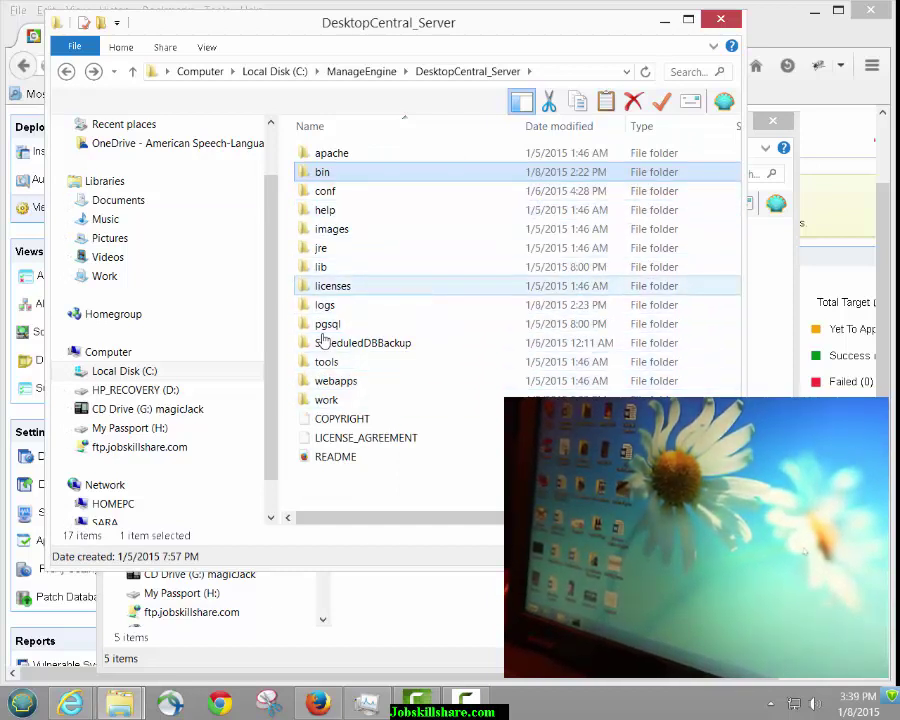
{"action": "key", "text": "ctrl+Up"}
{"action": "key", "text": "ctrl+Up"}
{"action": "key", "text": "ctrl+Up"}
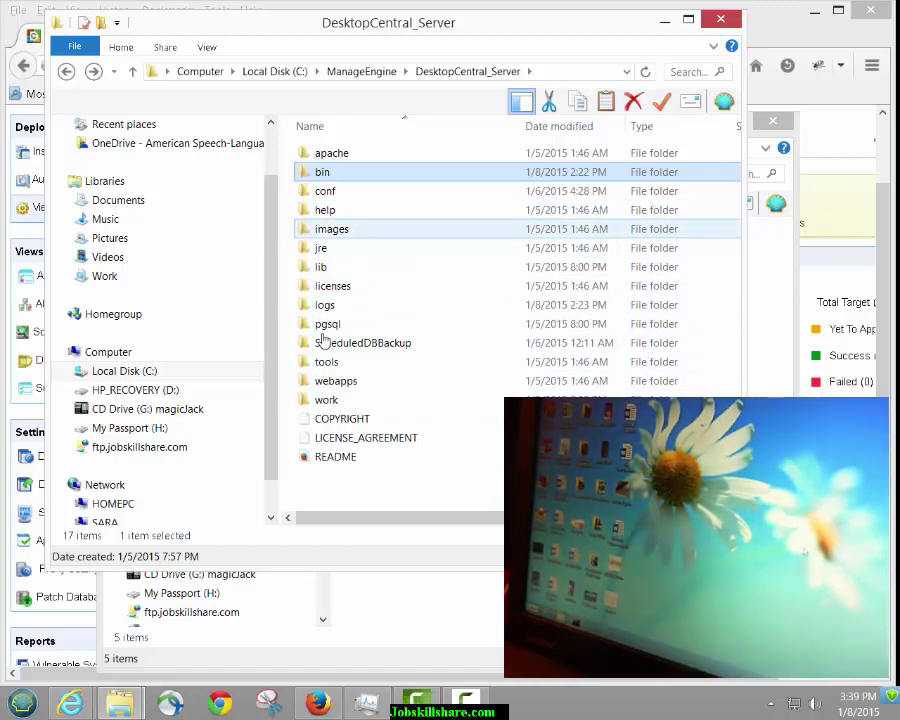
{"action": "key", "text": "shift+Tab"}
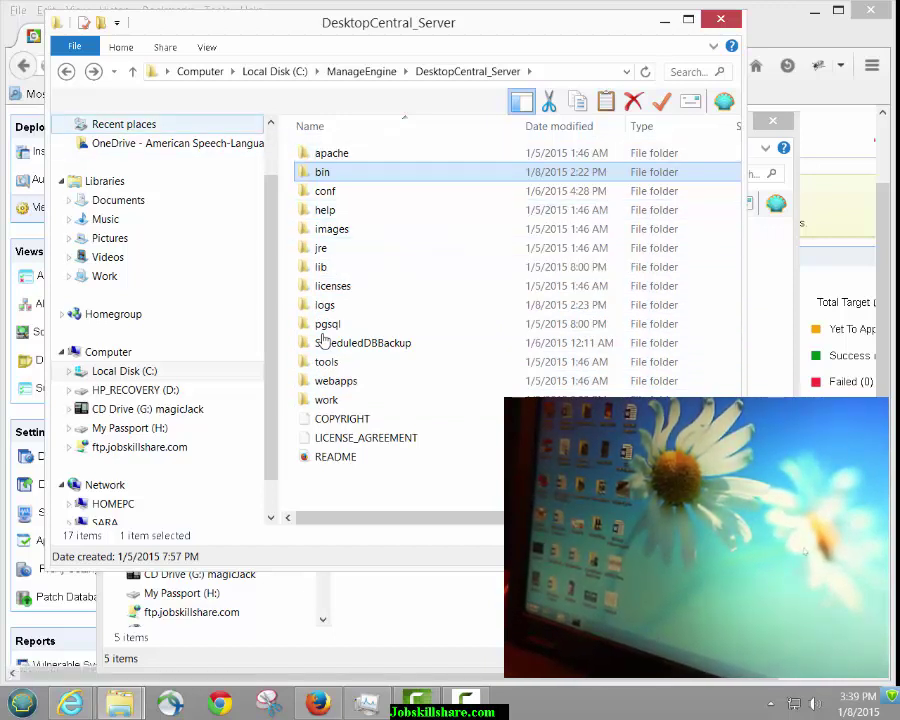
- Look through Program Files on Local Disk (C:) for the patch storage folder and return to Desktop Central
{"action": "key", "text": "alt+Up"}
{"action": "key", "text": "alt+Up"}
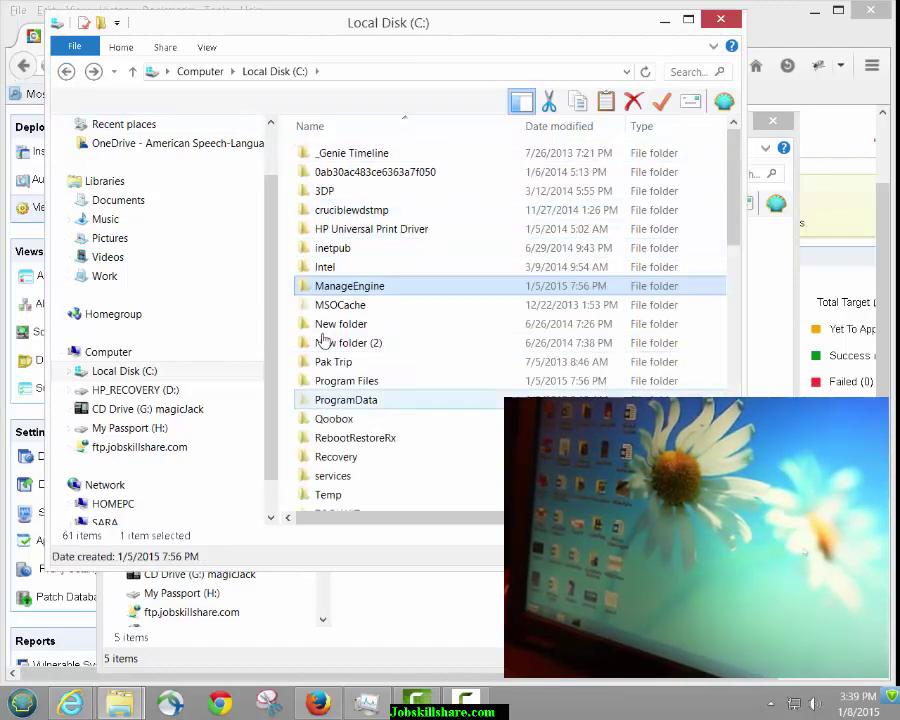
{"action": "double_click", "coordinate": [346, 381]}
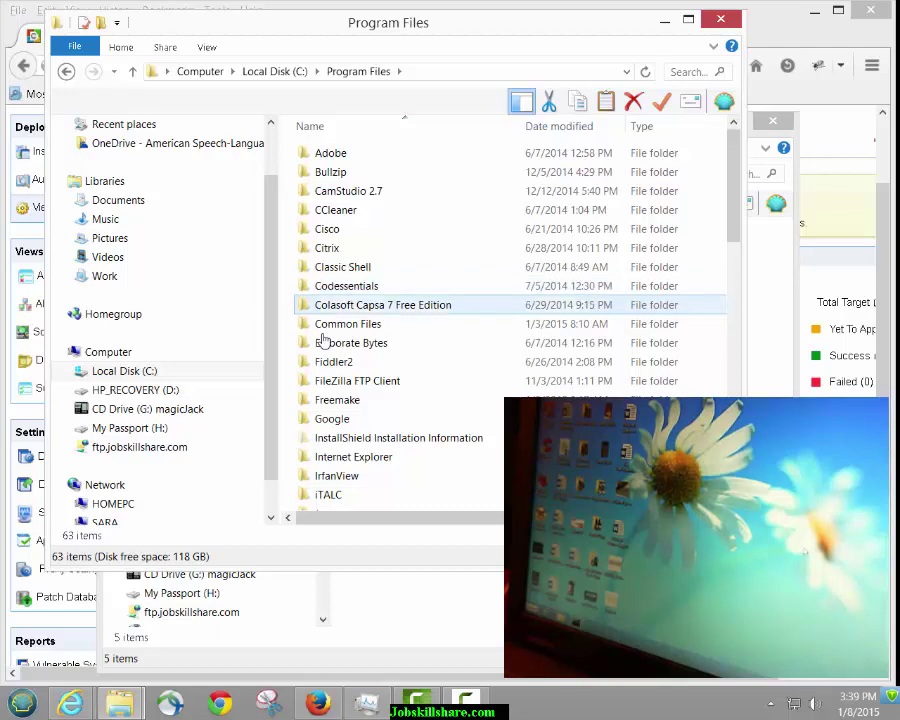
{"action": "scroll", "coordinate": [323, 341], "scroll_direction": "down", "scroll_amount": 4}
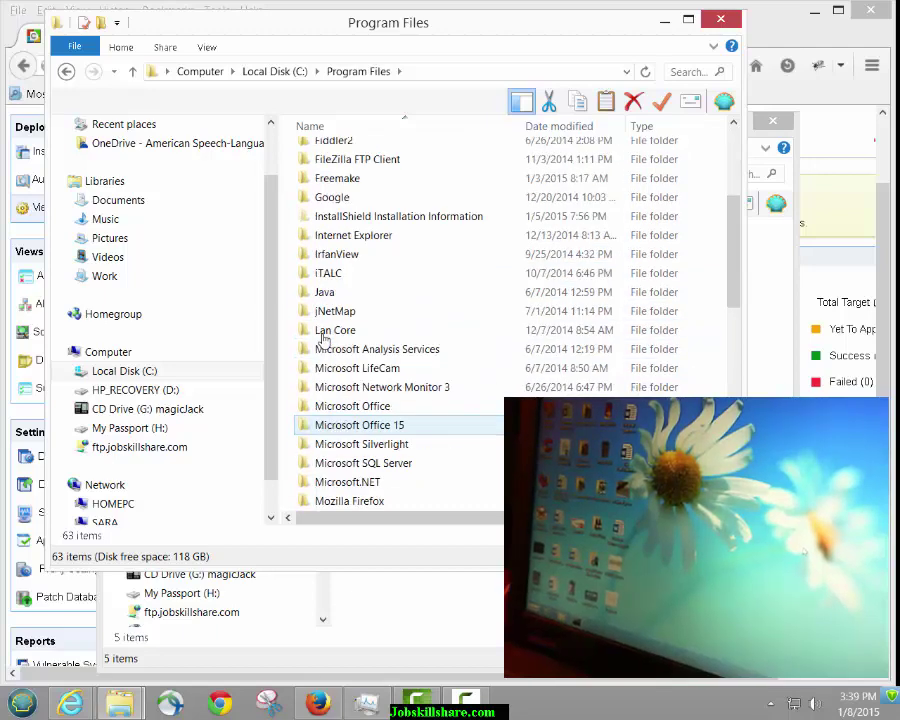
{"action": "key", "text": "Up"}
{"action": "key", "text": "Up"}
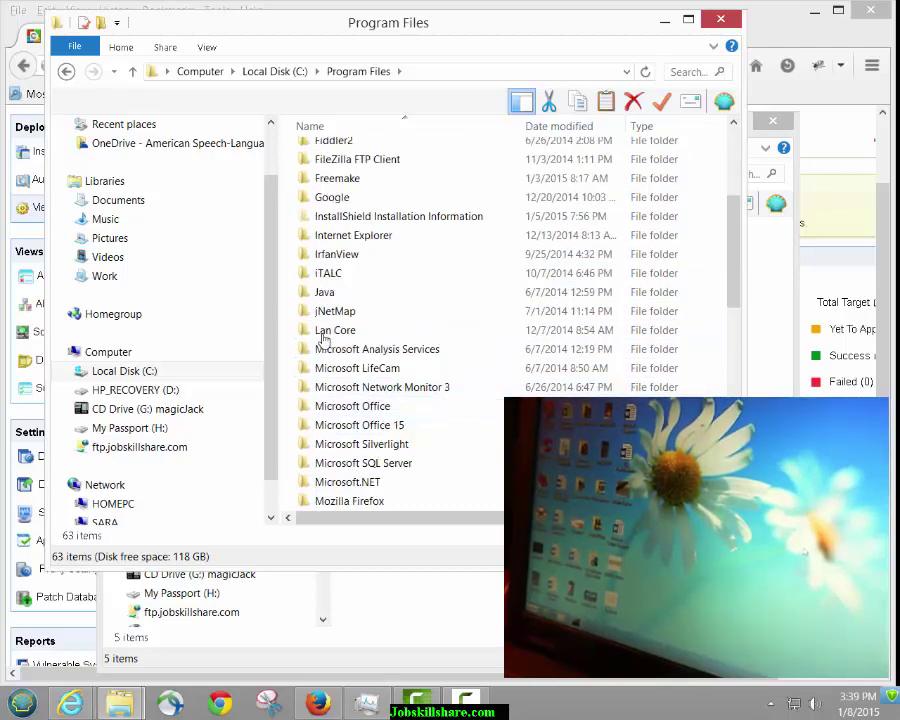
{"action": "key", "text": "alt+F4"}
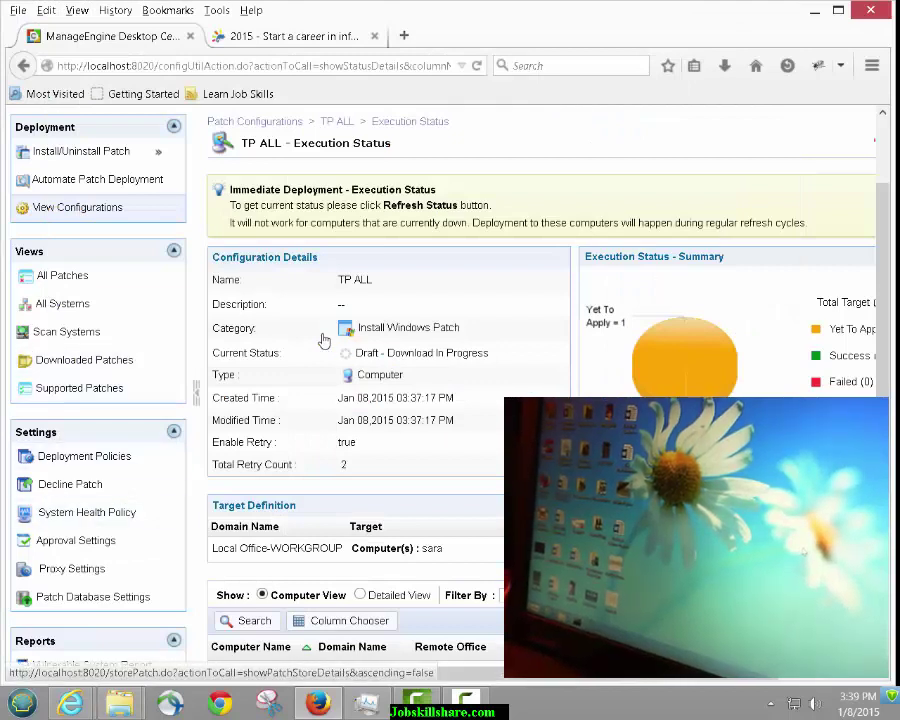
- Open the settings of Downloaded Patches and copy the full patch repository location path
{"action": "key", "text": "F5"}
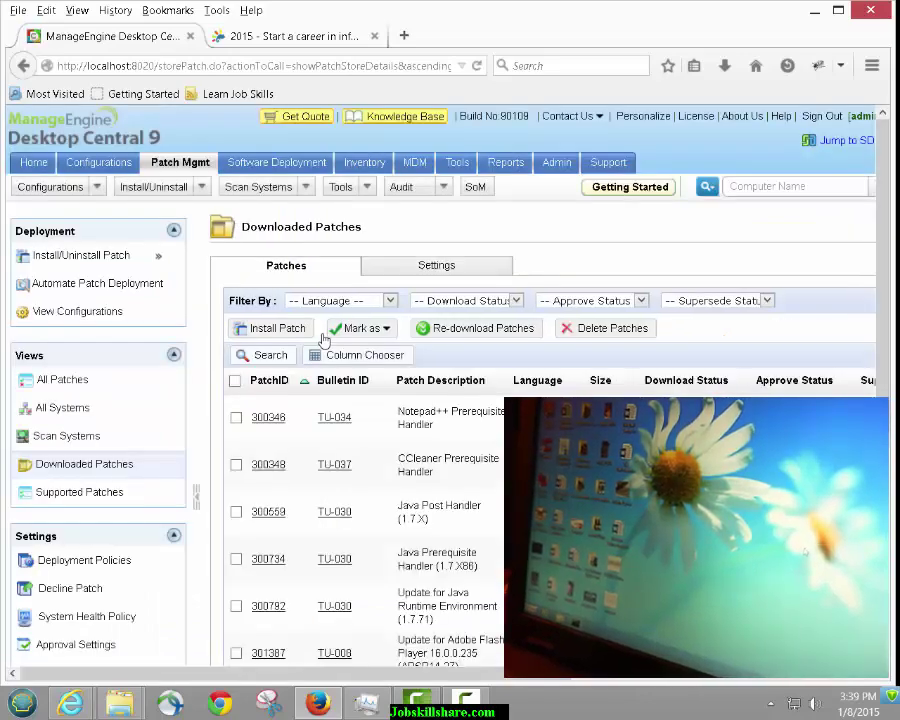
{"action": "left_click", "coordinate": [436, 265]}
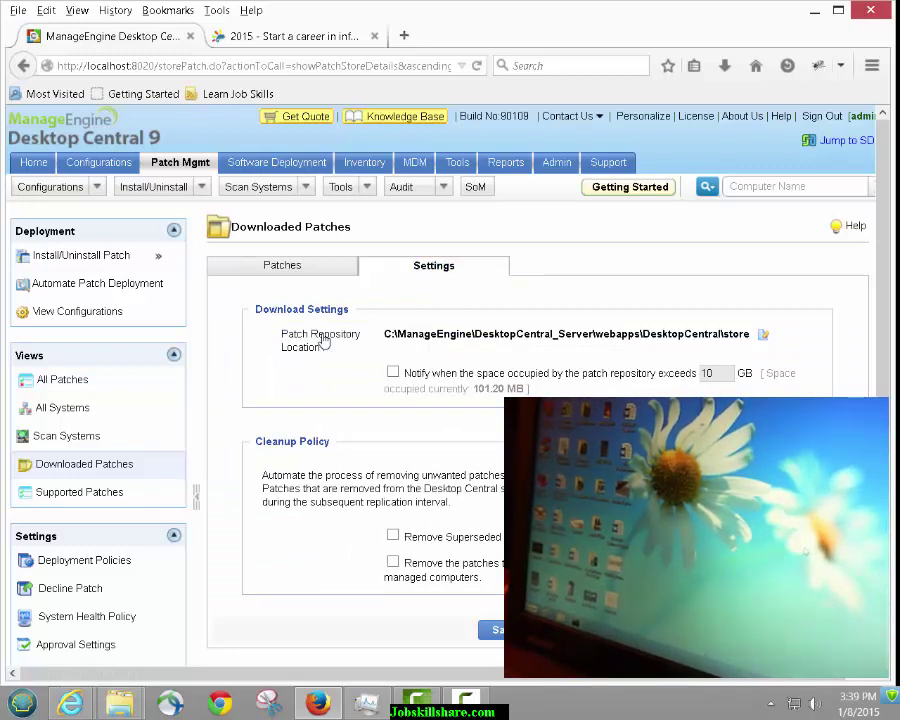
{"action": "key", "text": "shift+Right"}
{"action": "key", "text": "shift+Right"}
{"action": "key", "text": "shift+Right"}
{"action": "key", "text": "shift+Right"}
{"action": "key", "text": "shift+Right"}
{"action": "key", "text": "shift+Right"}
{"action": "key", "text": "shift+Right"}
{"action": "key", "text": "shift+Right"}
{"action": "key", "text": "shift+Right"}
{"action": "key", "text": "shift+Right"}
{"action": "key", "text": "shift+Right"}
{"action": "key", "text": "shift+Right"}
{"action": "key", "text": "shift+Right"}
{"action": "key", "text": "shift+Right"}
{"action": "key", "text": "shift+Right"}
{"action": "key", "text": "shift+Right"}
{"action": "key", "text": "shift+Right"}
{"action": "key", "text": "shift+Right"}
{"action": "key", "text": "shift+Right"}
{"action": "key", "text": "shift+Right"}
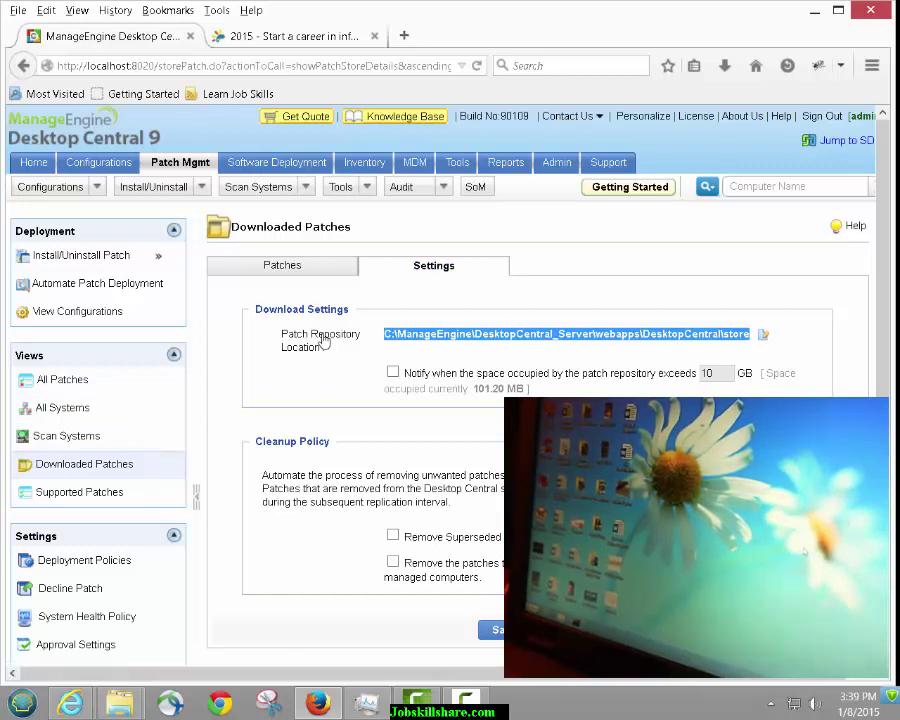
{"action": "key", "text": "Menu"}
{"action": "key", "text": "c"}
- Open the copied patch repository path in the Libraries window of File Explorer and examine the downloaded patch installers
{"action": "mouse_move", "coordinate": [317, 703]}
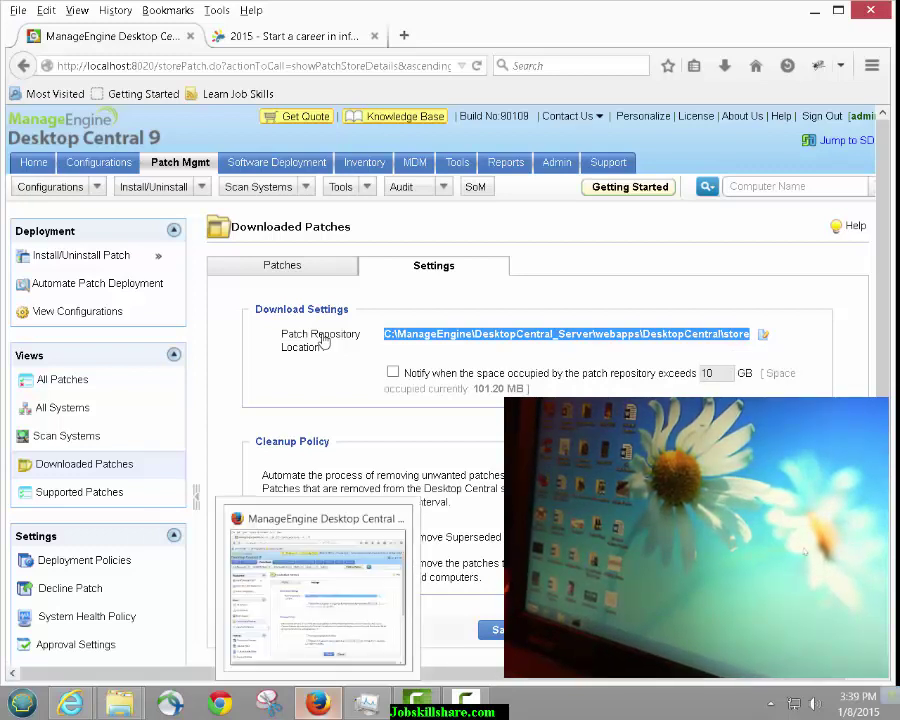
{"action": "mouse_move", "coordinate": [119, 703]}
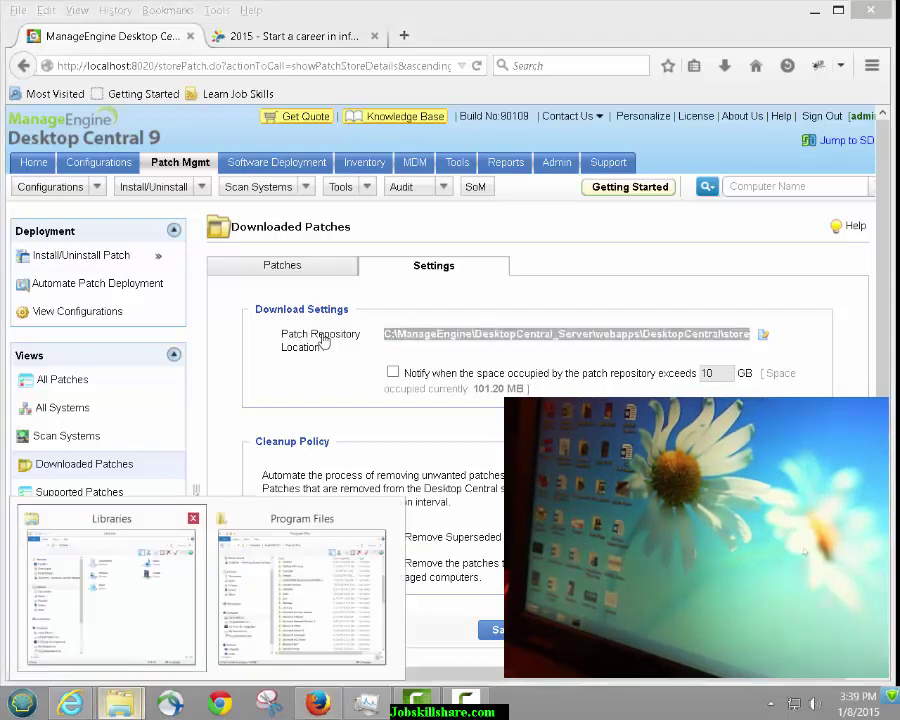
{"action": "left_click", "coordinate": [110, 590]}
{"action": "key", "text": "alt+d"}
{"action": "key", "text": "shift+F10"}
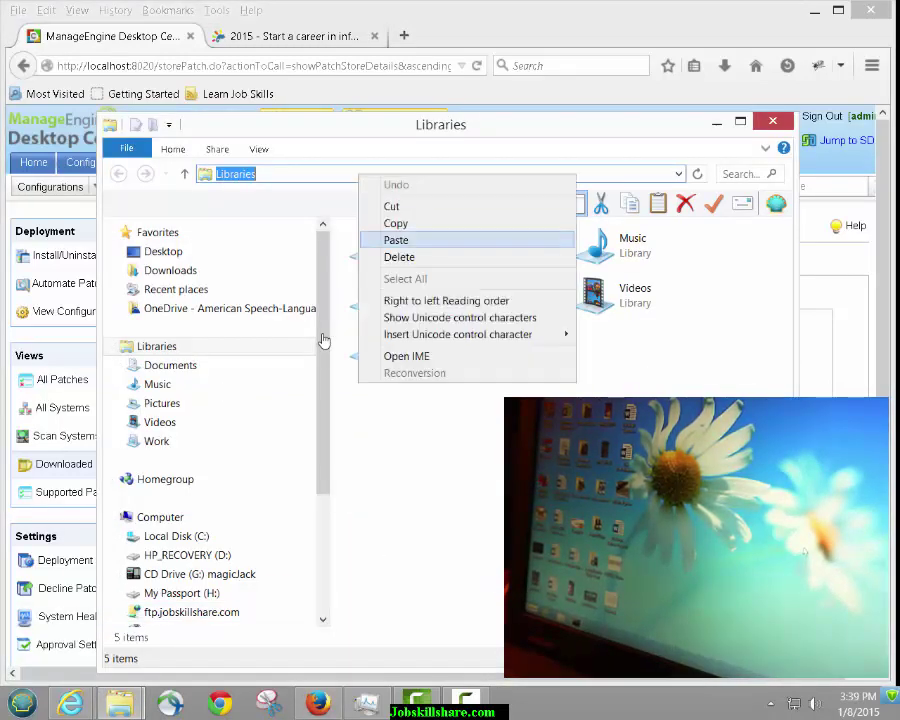
{"action": "key", "text": "p"}
{"action": "key", "text": "Return"}
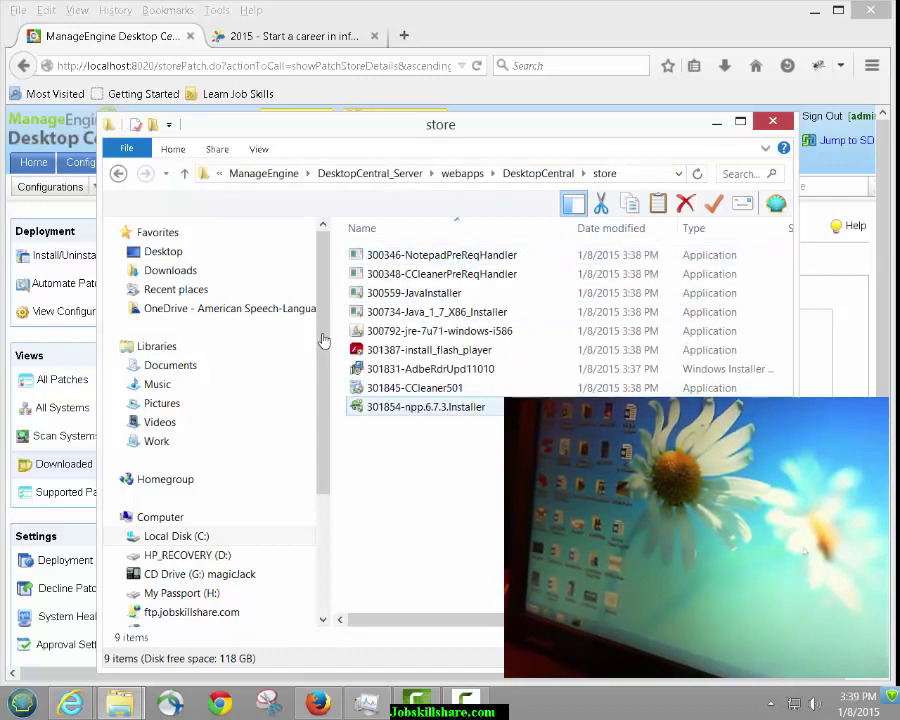
{"action": "key", "text": "Up"}
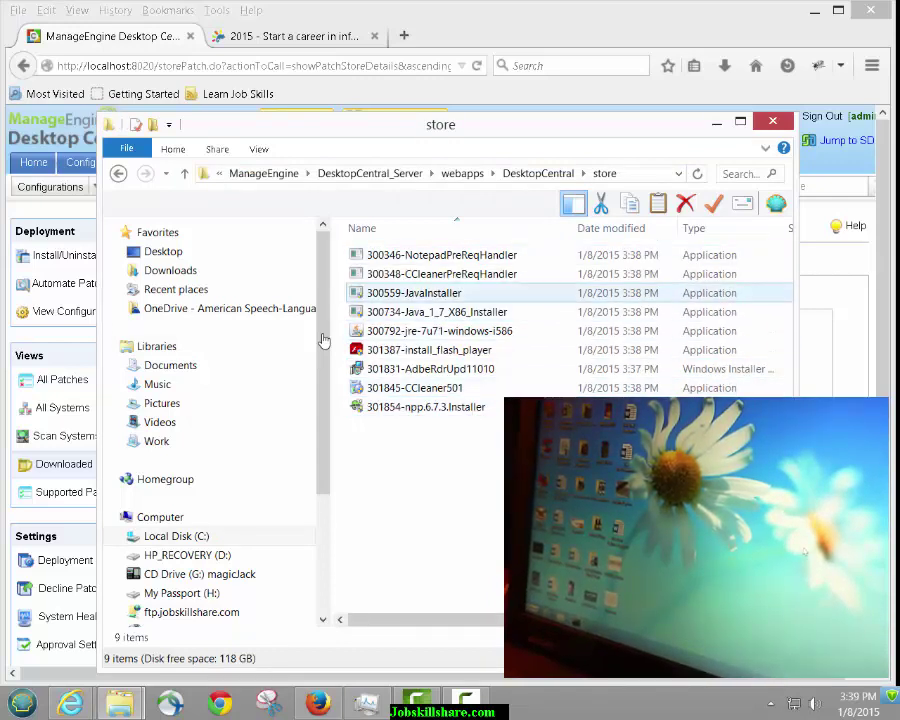
{"action": "key", "text": "Down"}
{"action": "key", "text": "Down"}
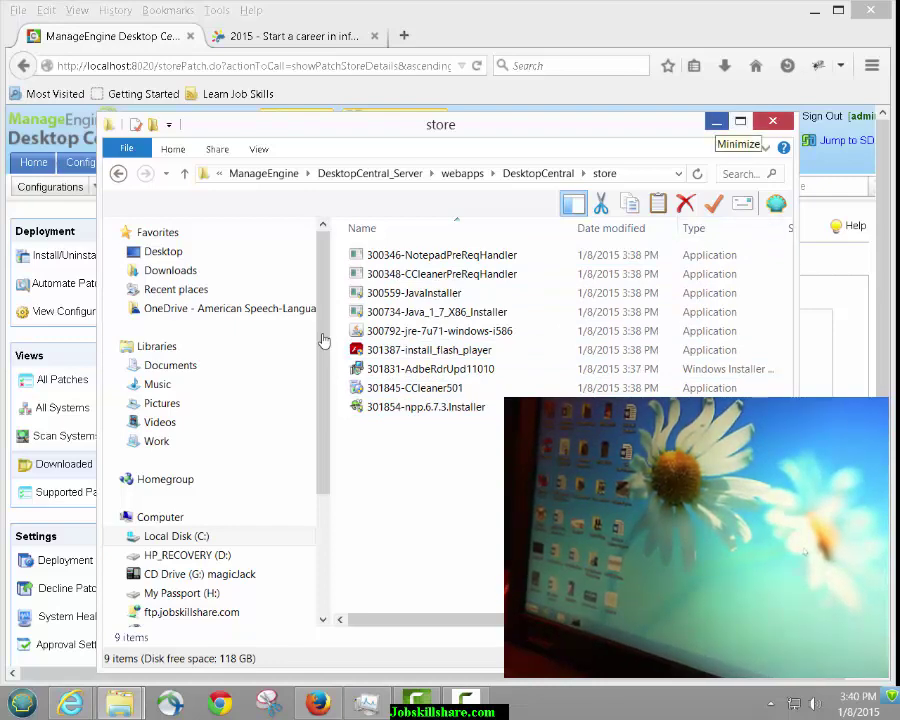
- Switch back to Desktop Central and open the execution status of TP ALL from the list of all configurations
{"action": "key", "text": "alt+Tab"}
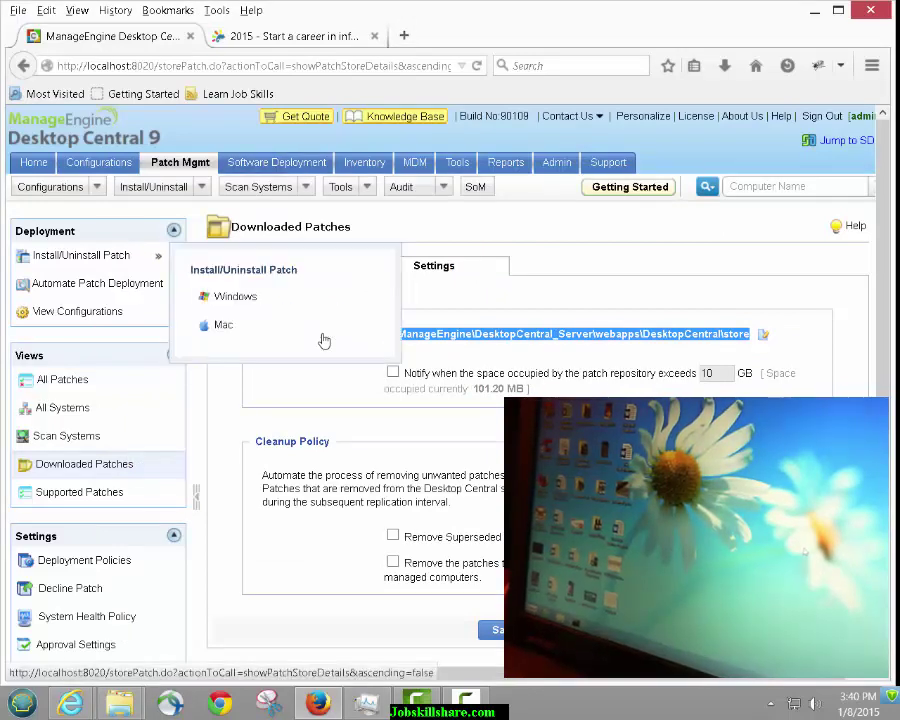
{"action": "left_click", "coordinate": [324, 342]}
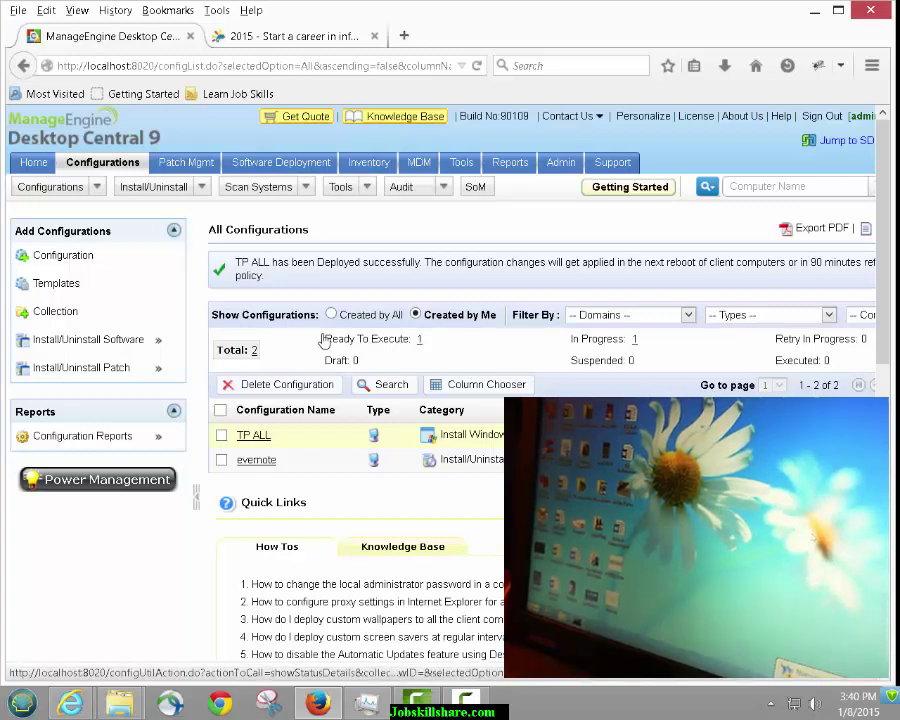
{"action": "left_click_drag", "start_coordinate": [236, 262], "coordinate": [314, 262]}
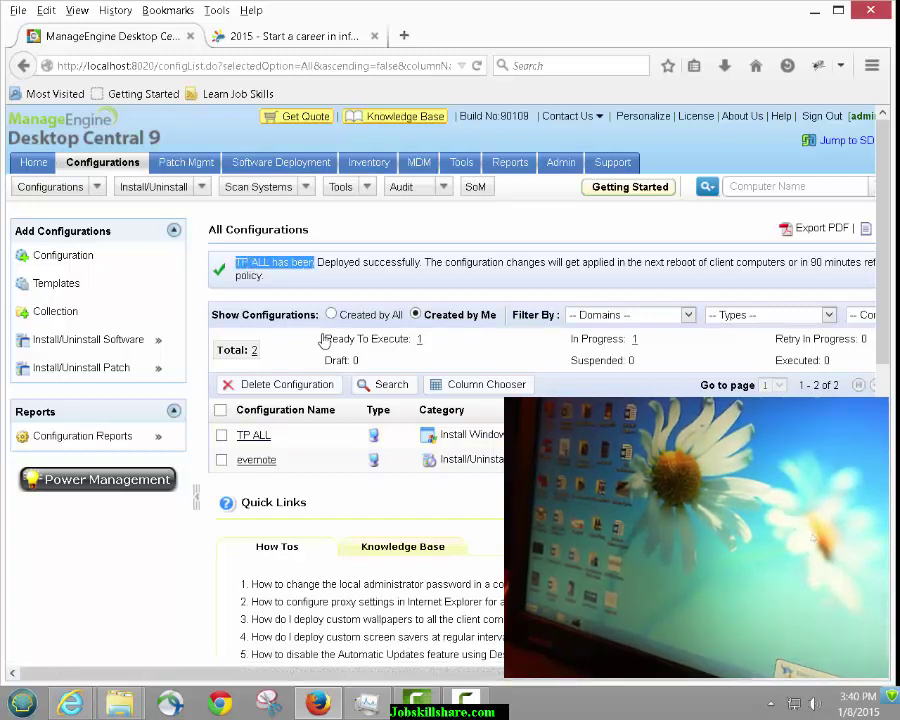
{"action": "left_click", "coordinate": [324, 341]}
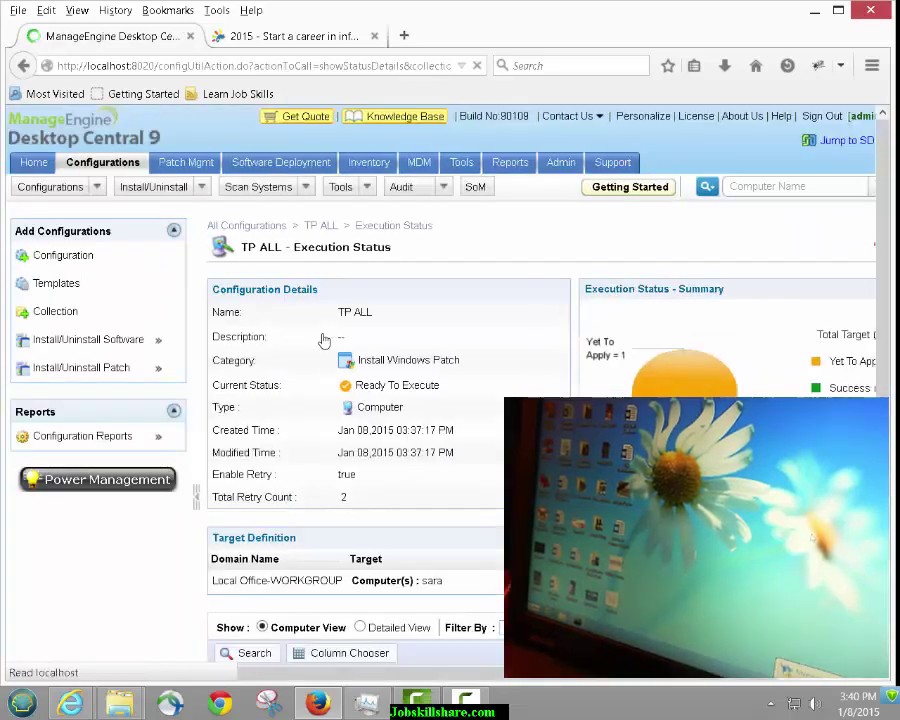
- Open the target computer's patch status in the TP ALL configuration and check the deployment status of its patches
{"action": "scroll", "coordinate": [324, 341], "scroll_direction": "down", "scroll_amount": 2}
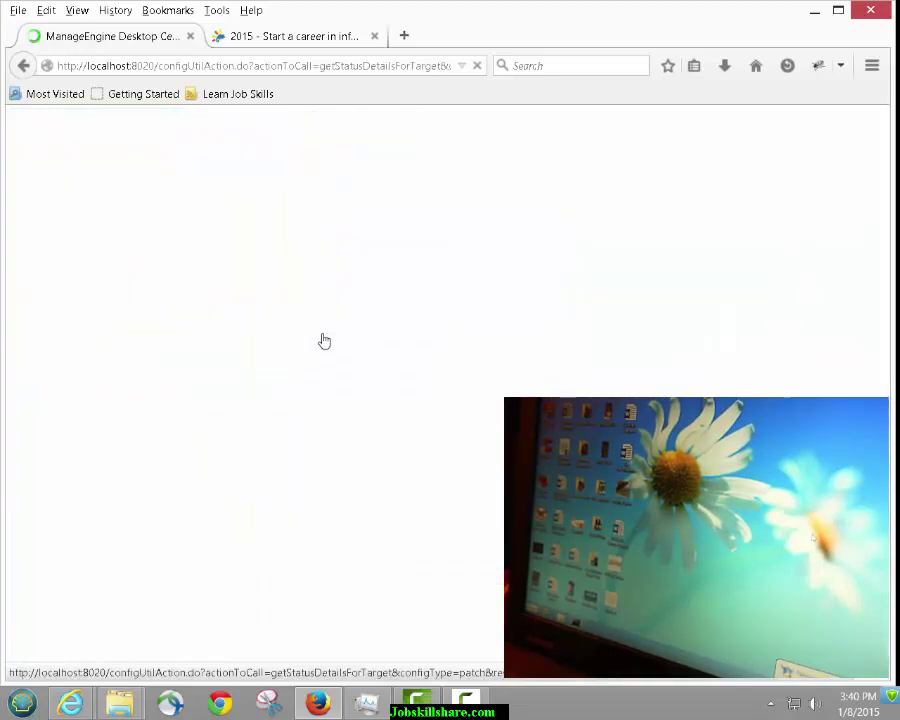
{"action": "scroll", "coordinate": [324, 341], "scroll_direction": "down", "scroll_amount": 2}
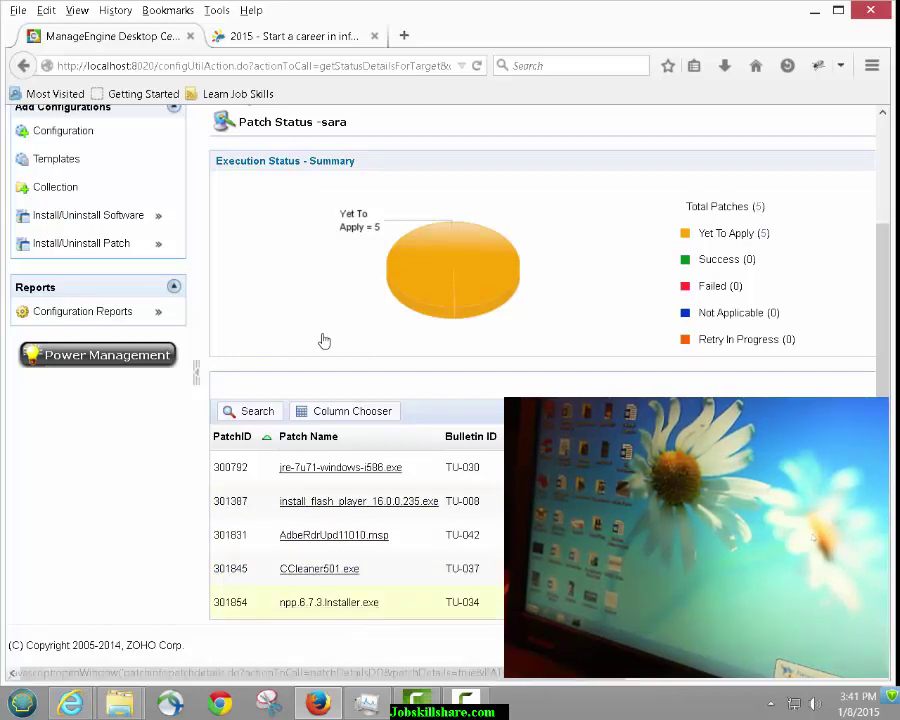
{"action": "scroll", "coordinate": [324, 341], "scroll_direction": "up", "scroll_amount": 3}
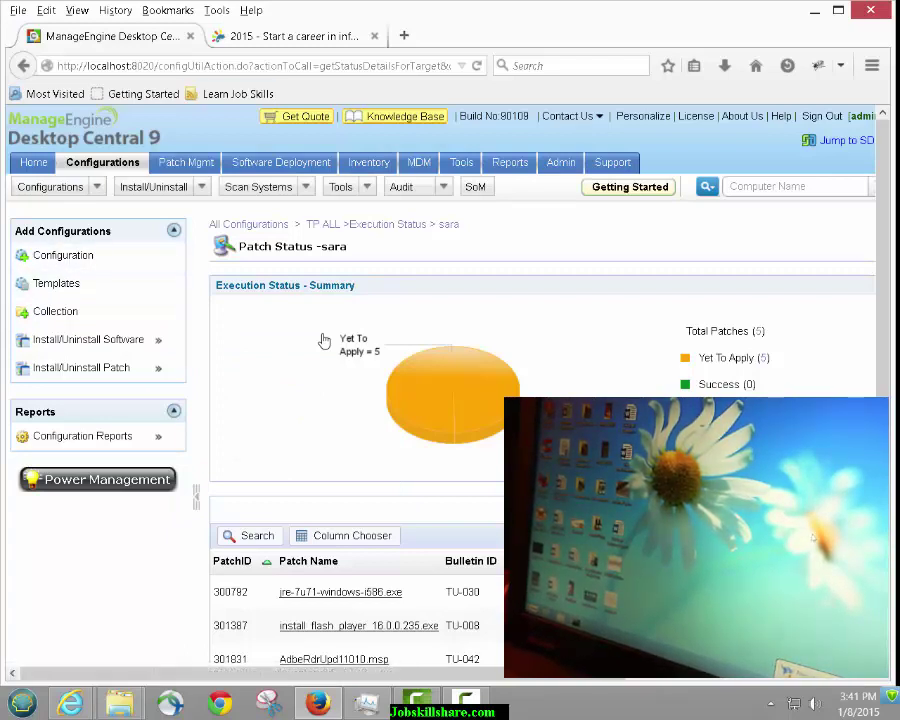
- Find the Windows 8 computer among the highly vulnerable systems in patch management and open its missing OS patches
{"action": "left_click", "coordinate": [324, 341]}
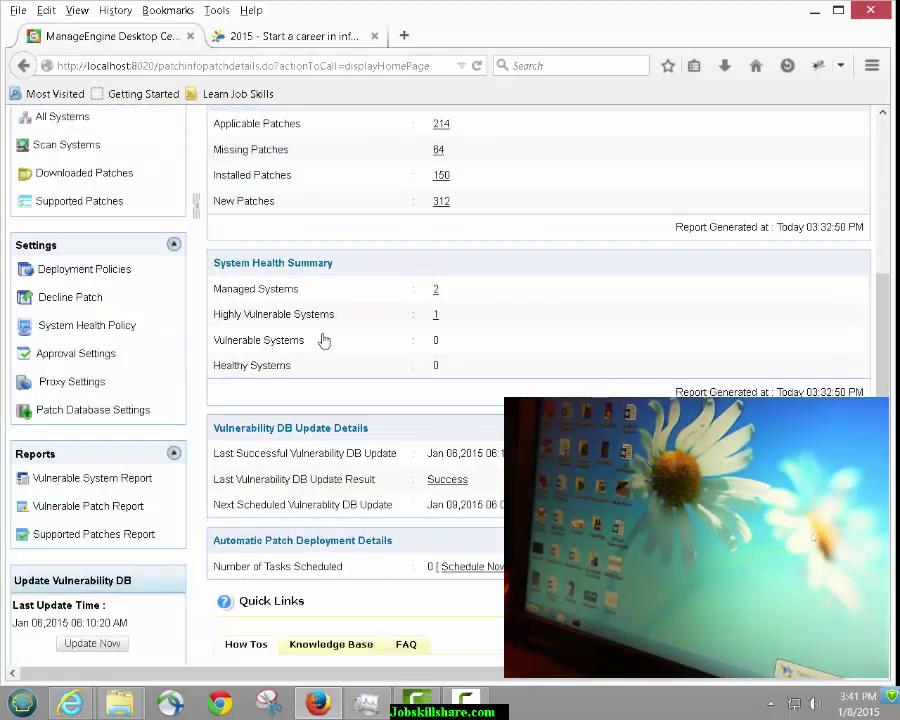
{"action": "scroll", "coordinate": [324, 341], "scroll_direction": "down", "scroll_amount": 7}
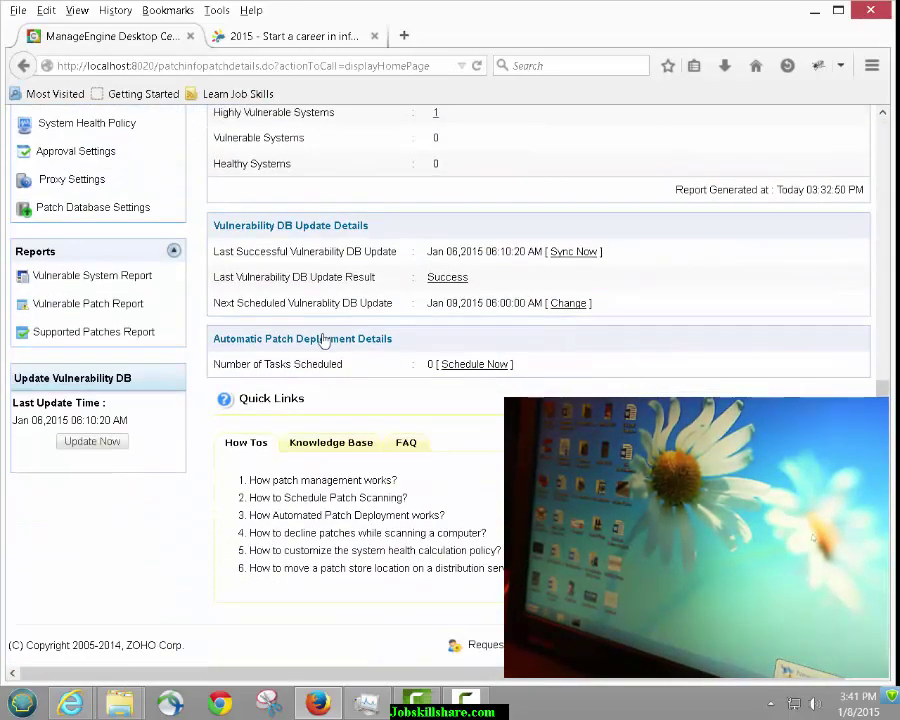
{"action": "scroll", "coordinate": [324, 341], "scroll_direction": "up", "scroll_amount": 5}
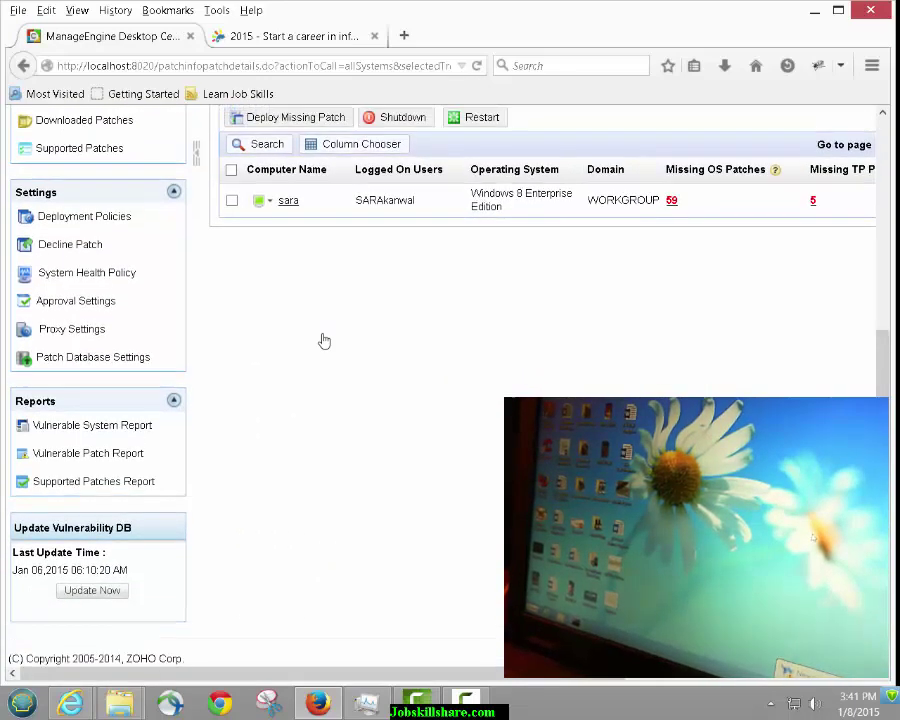
{"action": "scroll", "coordinate": [324, 341], "scroll_direction": "up", "scroll_amount": 3}
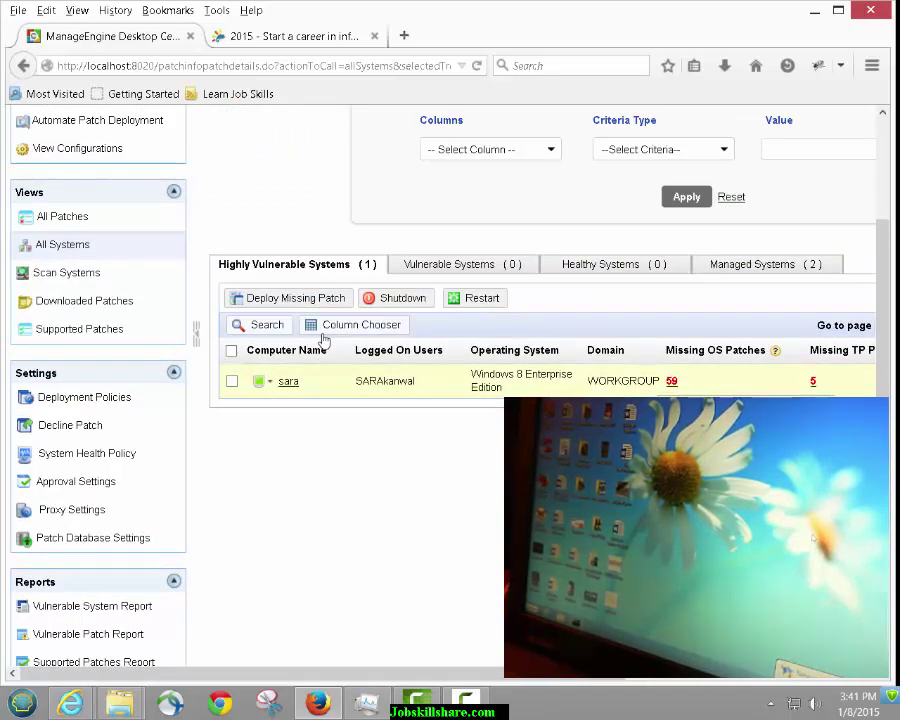
{"action": "left_click", "coordinate": [323, 341]}
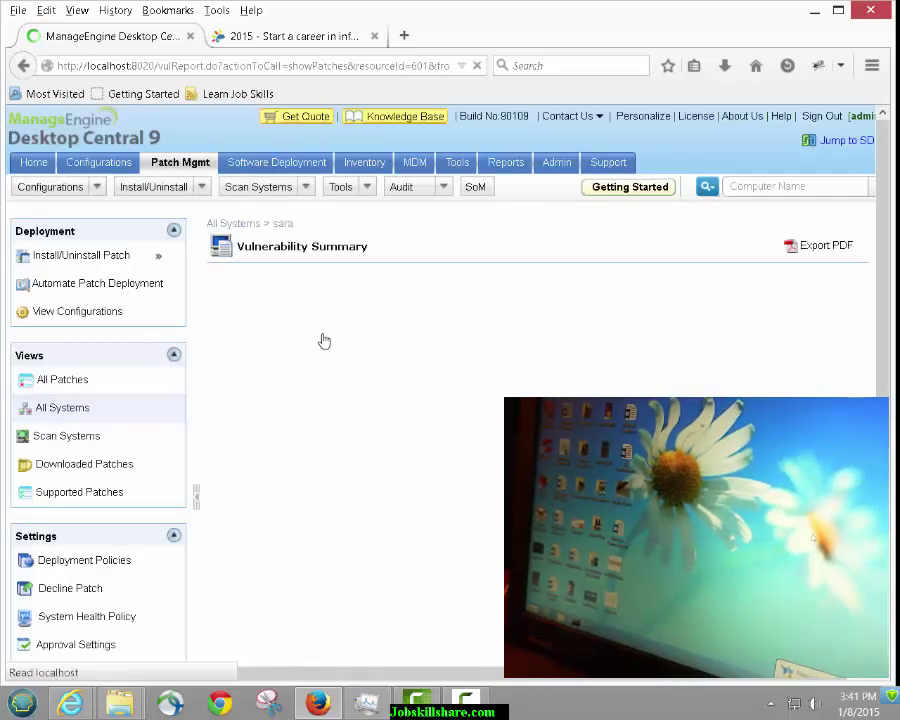
- Examine the computer's missing OS and application patches, including their descriptions, types and severities, along with its system details
{"action": "scroll", "coordinate": [323, 341], "scroll_direction": "down", "scroll_amount": 8}
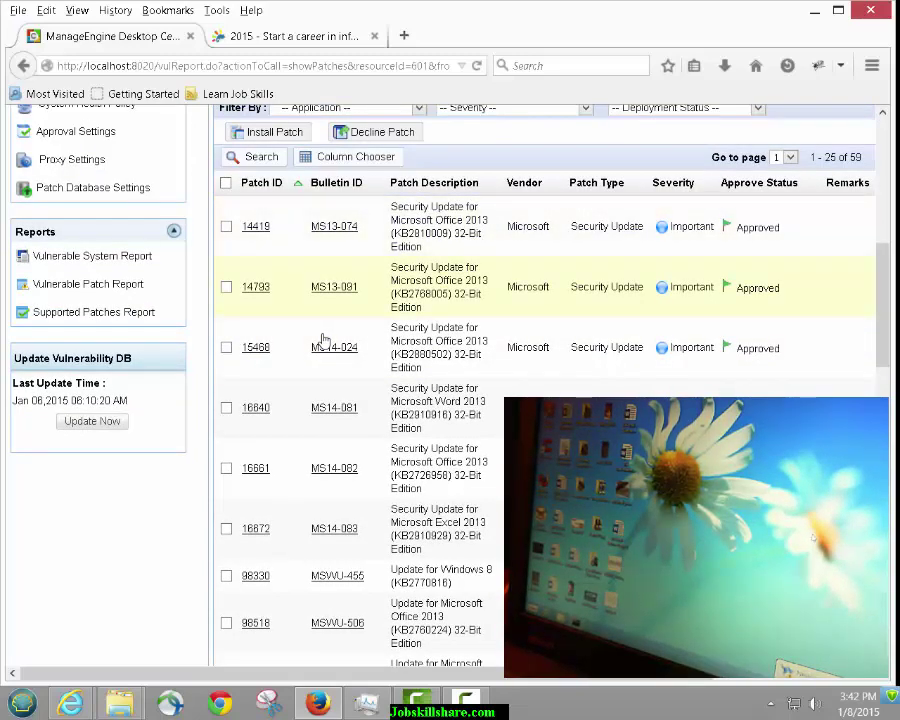
{"action": "scroll", "coordinate": [323, 341], "scroll_direction": "down", "scroll_amount": 9}
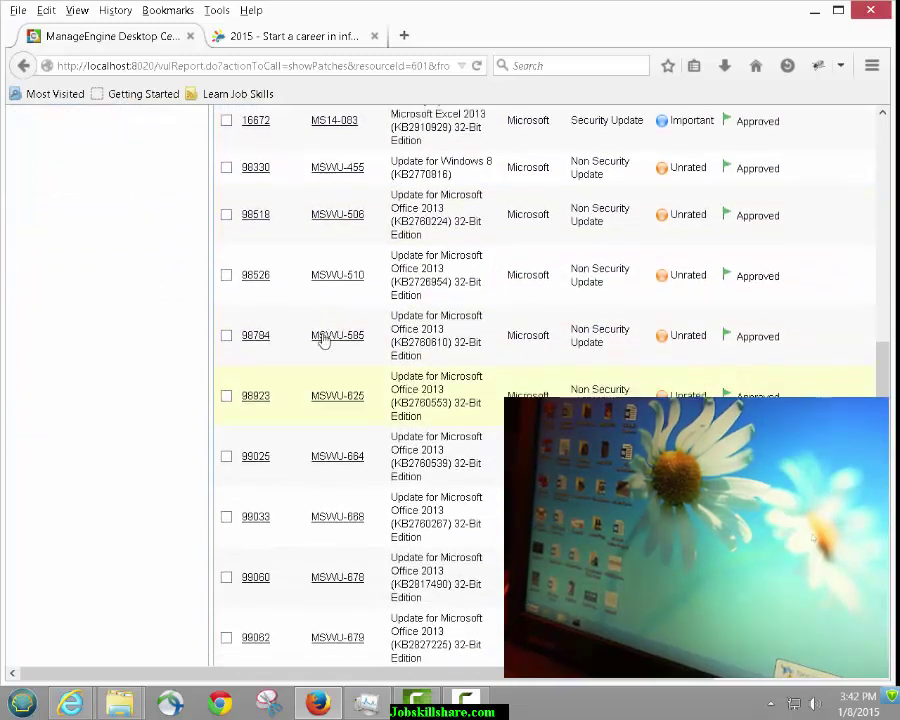
{"action": "scroll", "coordinate": [323, 341], "scroll_direction": "down", "scroll_amount": 4}
{"action": "scroll", "coordinate": [323, 341], "scroll_direction": "down", "scroll_amount": 7}
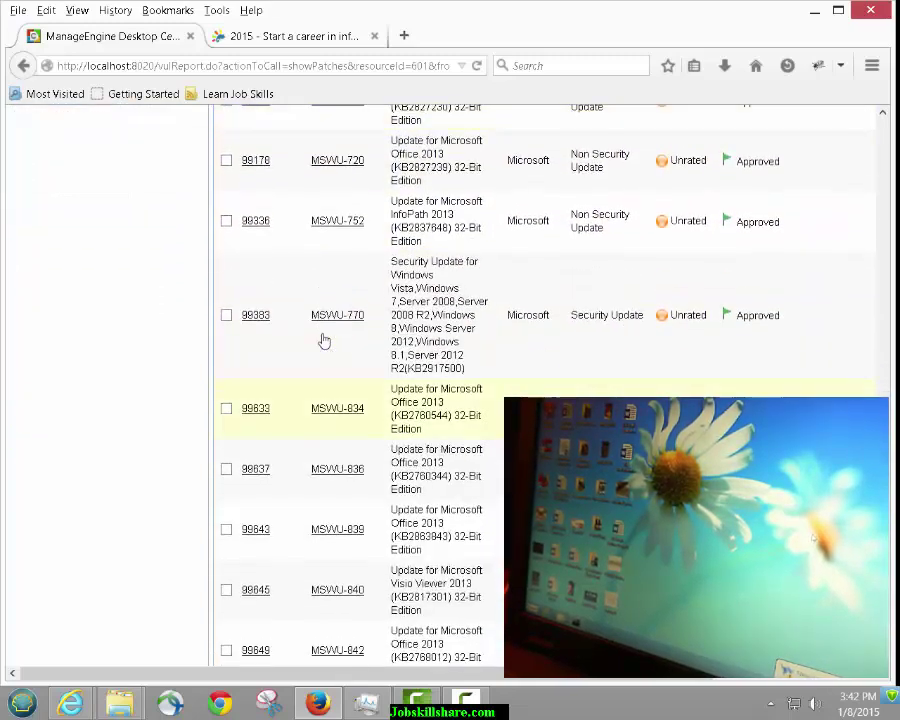
{"action": "scroll", "coordinate": [323, 341], "scroll_direction": "up", "scroll_amount": 10}
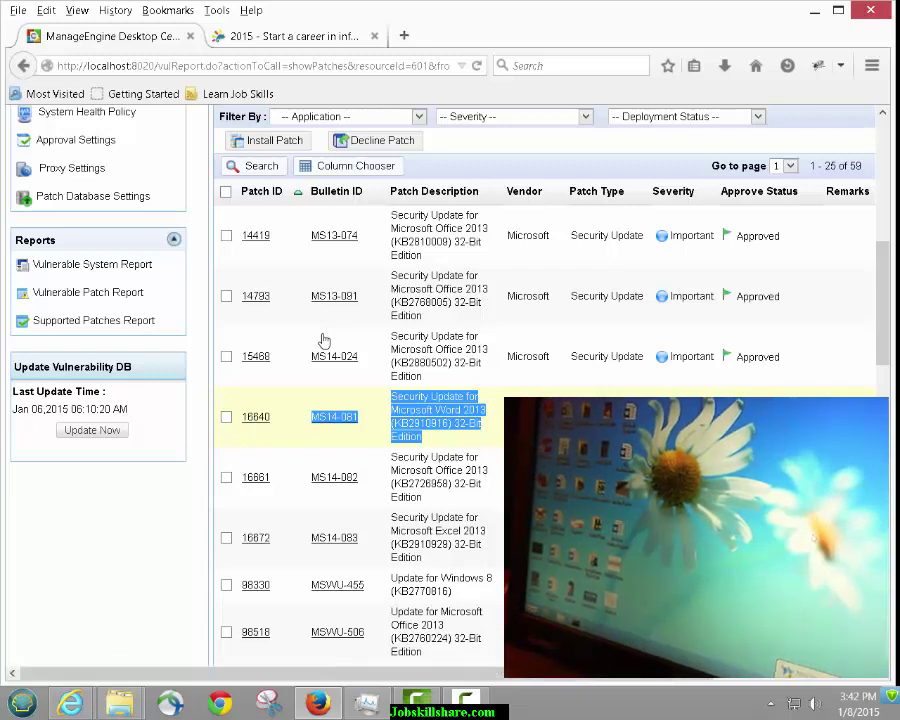
{"action": "left_click", "coordinate": [323, 341]}
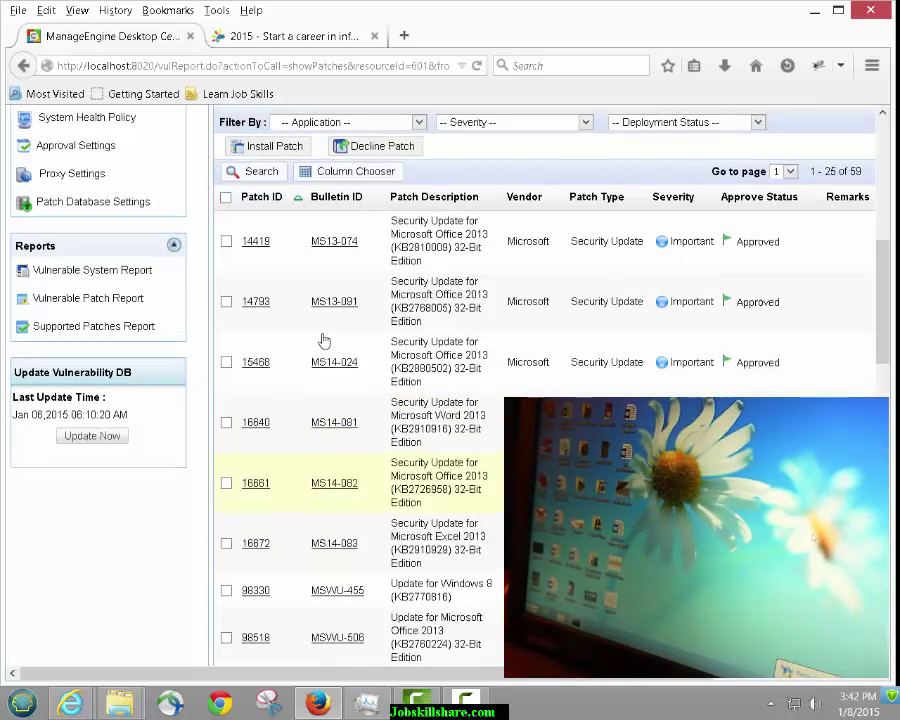
{"action": "scroll", "coordinate": [323, 341], "scroll_direction": "up", "scroll_amount": 3}
{"action": "scroll", "coordinate": [323, 341], "scroll_direction": "down", "scroll_amount": 5}
{"action": "scroll", "coordinate": [323, 341], "scroll_direction": "up", "scroll_amount": 1}
{"action": "scroll", "coordinate": [323, 341], "scroll_direction": "up", "scroll_amount": 8}
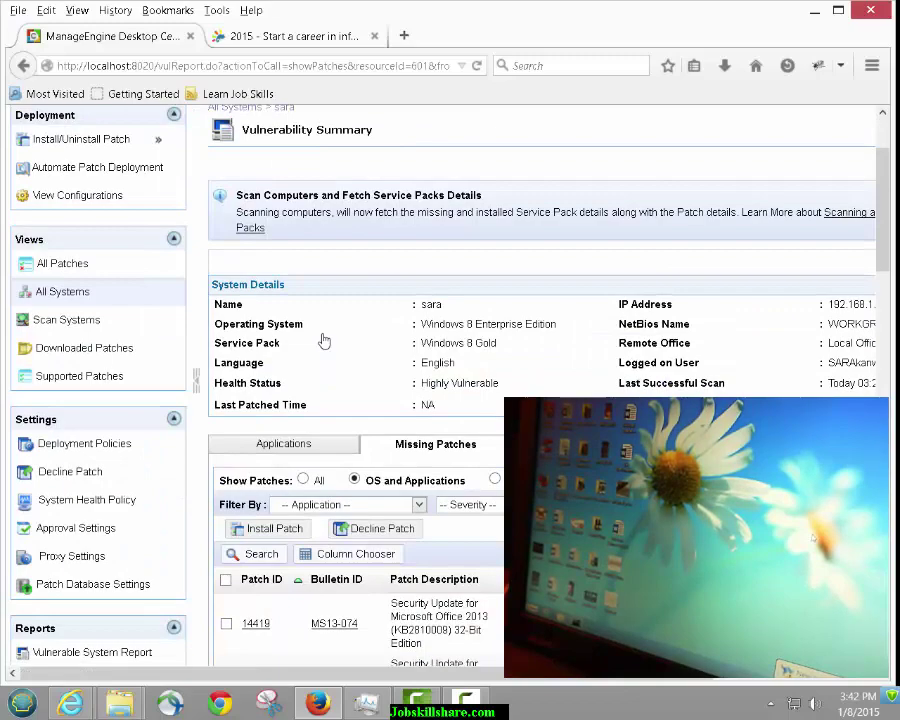
{"action": "scroll", "coordinate": [323, 341], "scroll_direction": "down", "scroll_amount": 3}
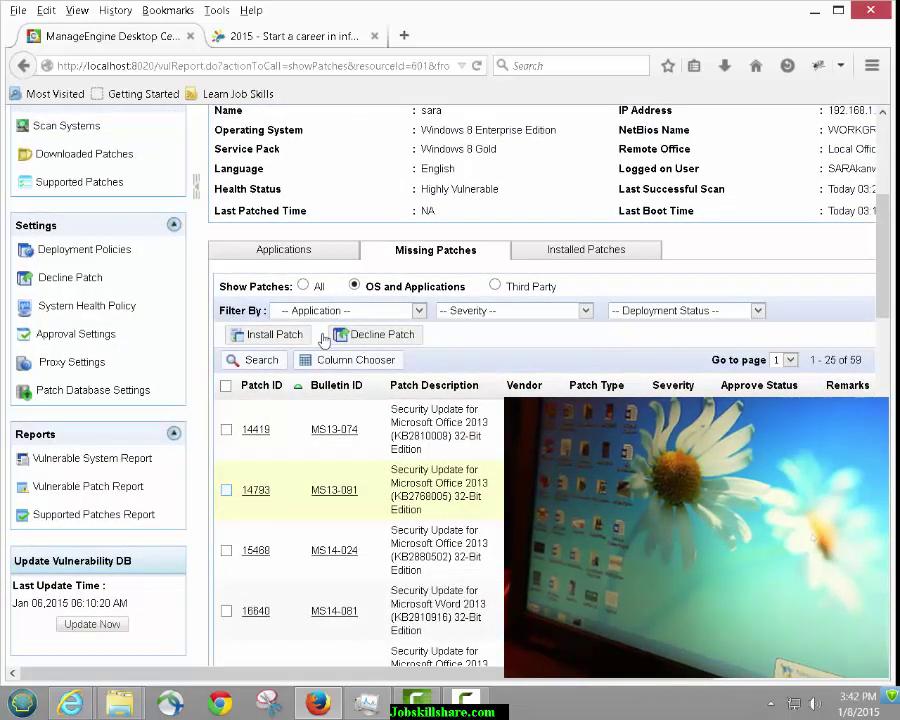
{"action": "key", "text": "F9"}
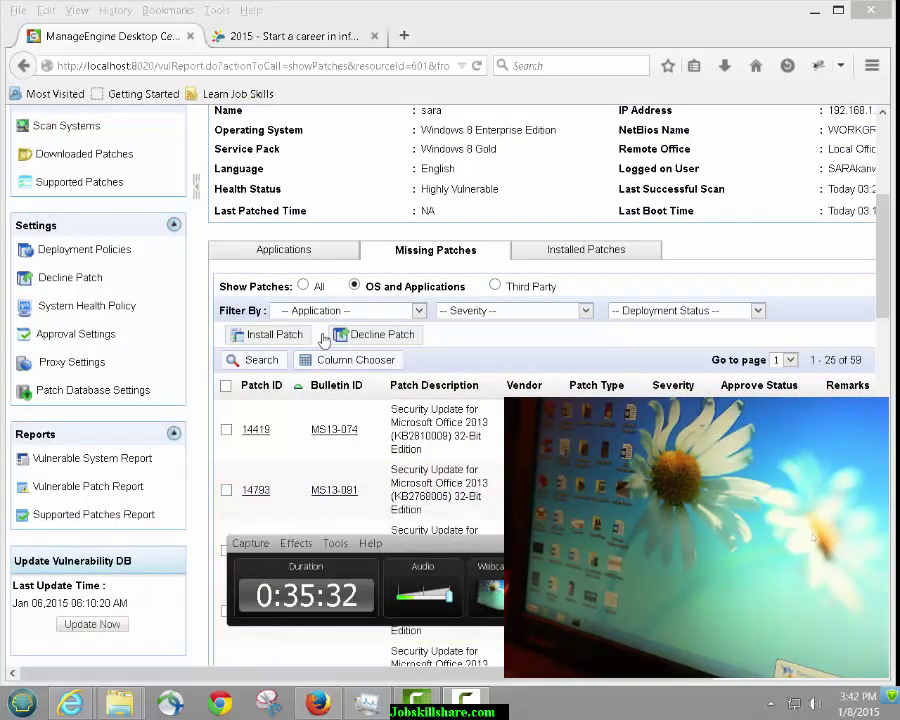